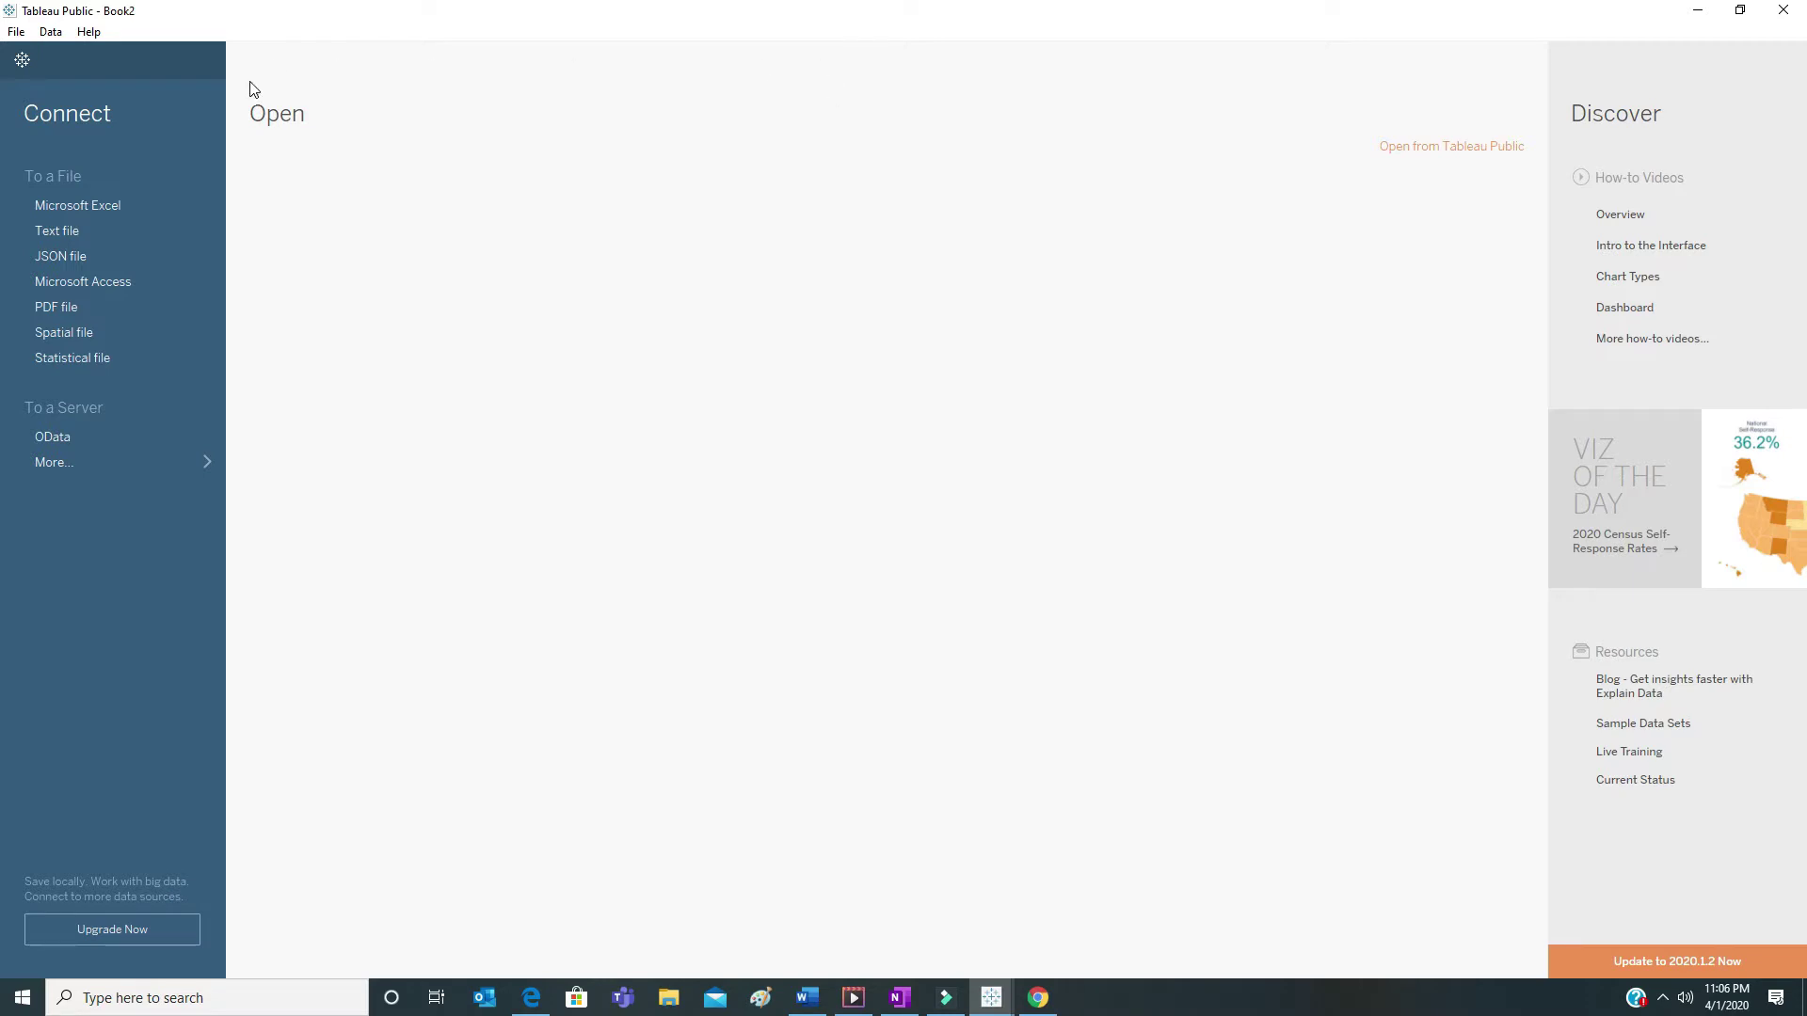
Show the Sample Data list on the Resources page and scroll down to the Government datasets
left_click(88, 34)
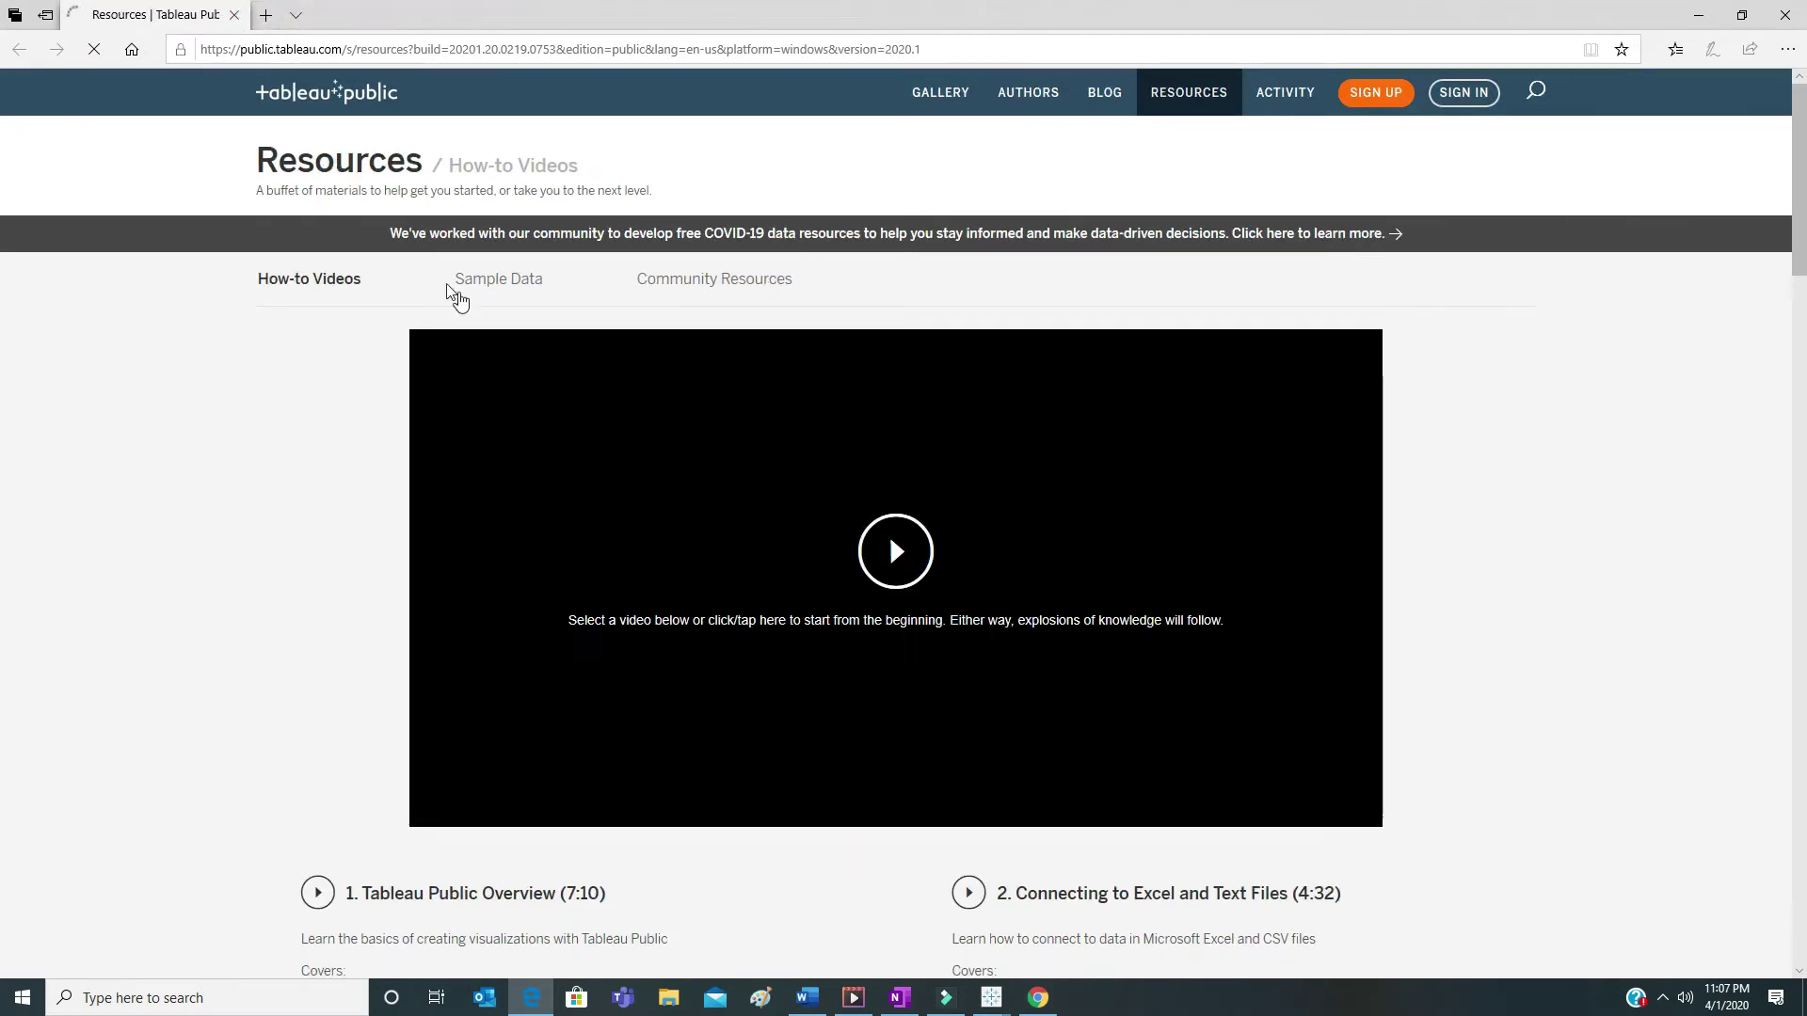
left_click(509, 280)
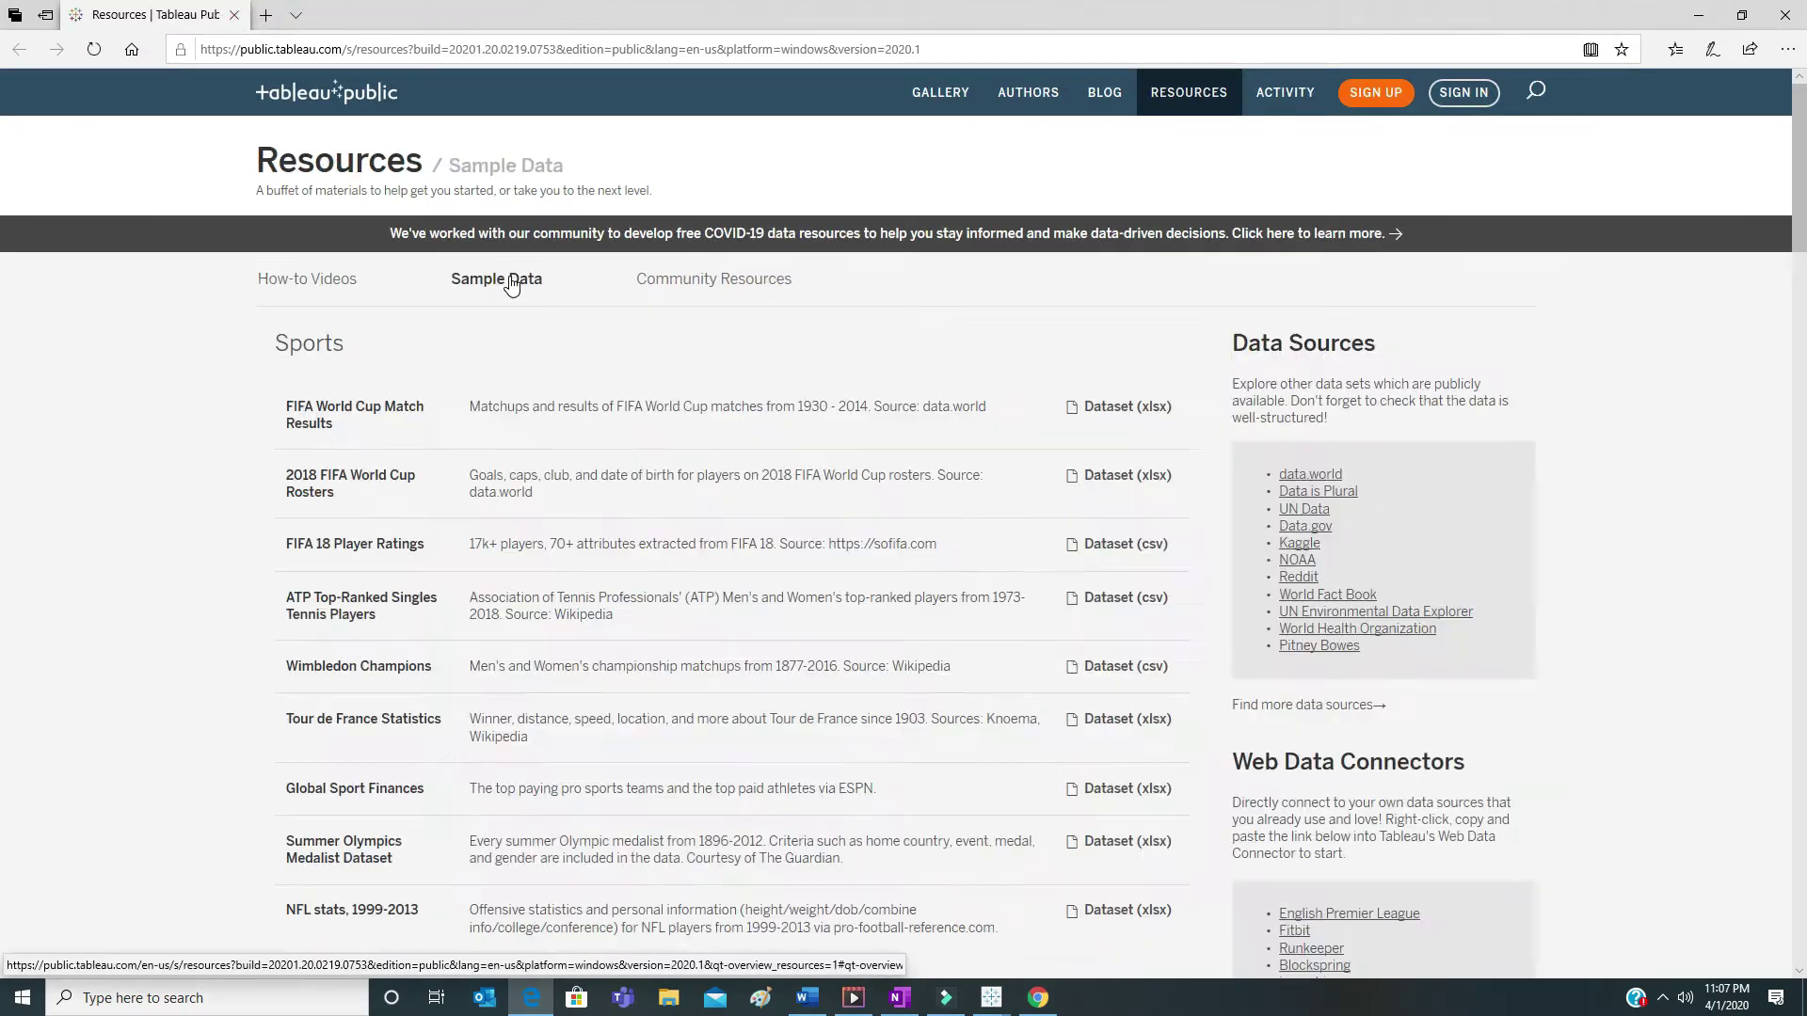
scroll(572, 301, "down", 15)
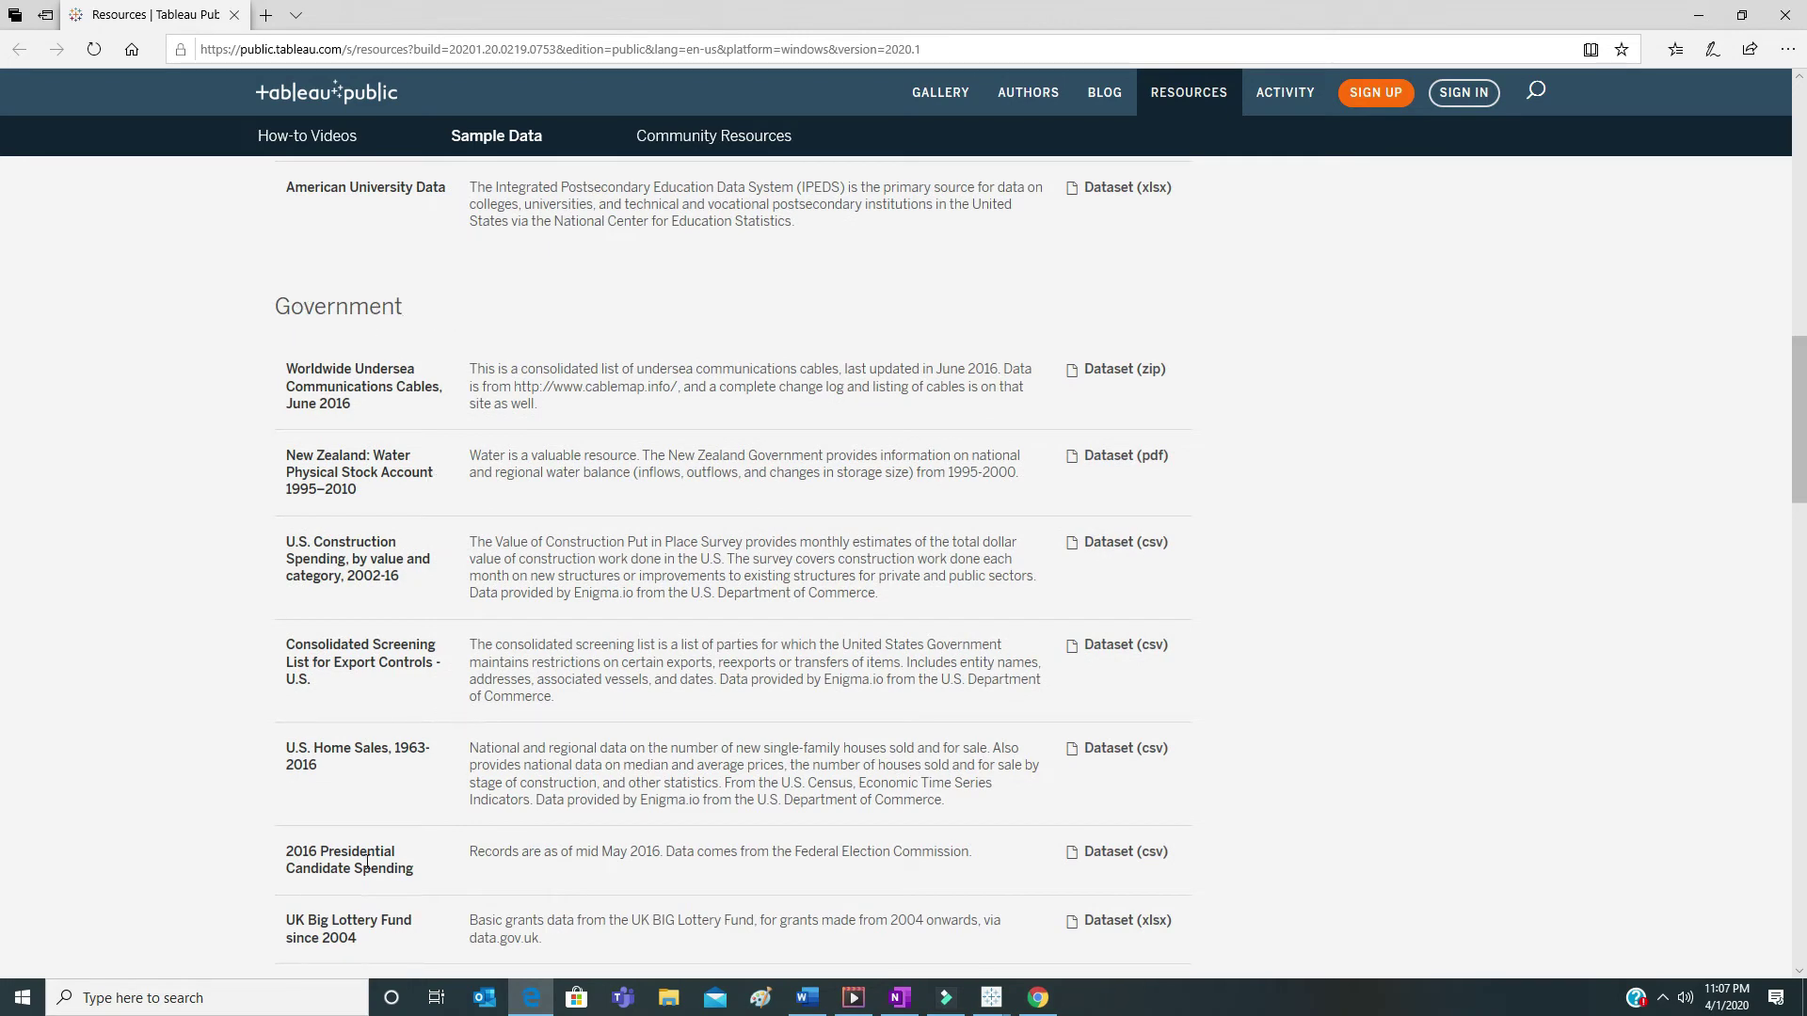
scroll(357, 867, "down", 1)
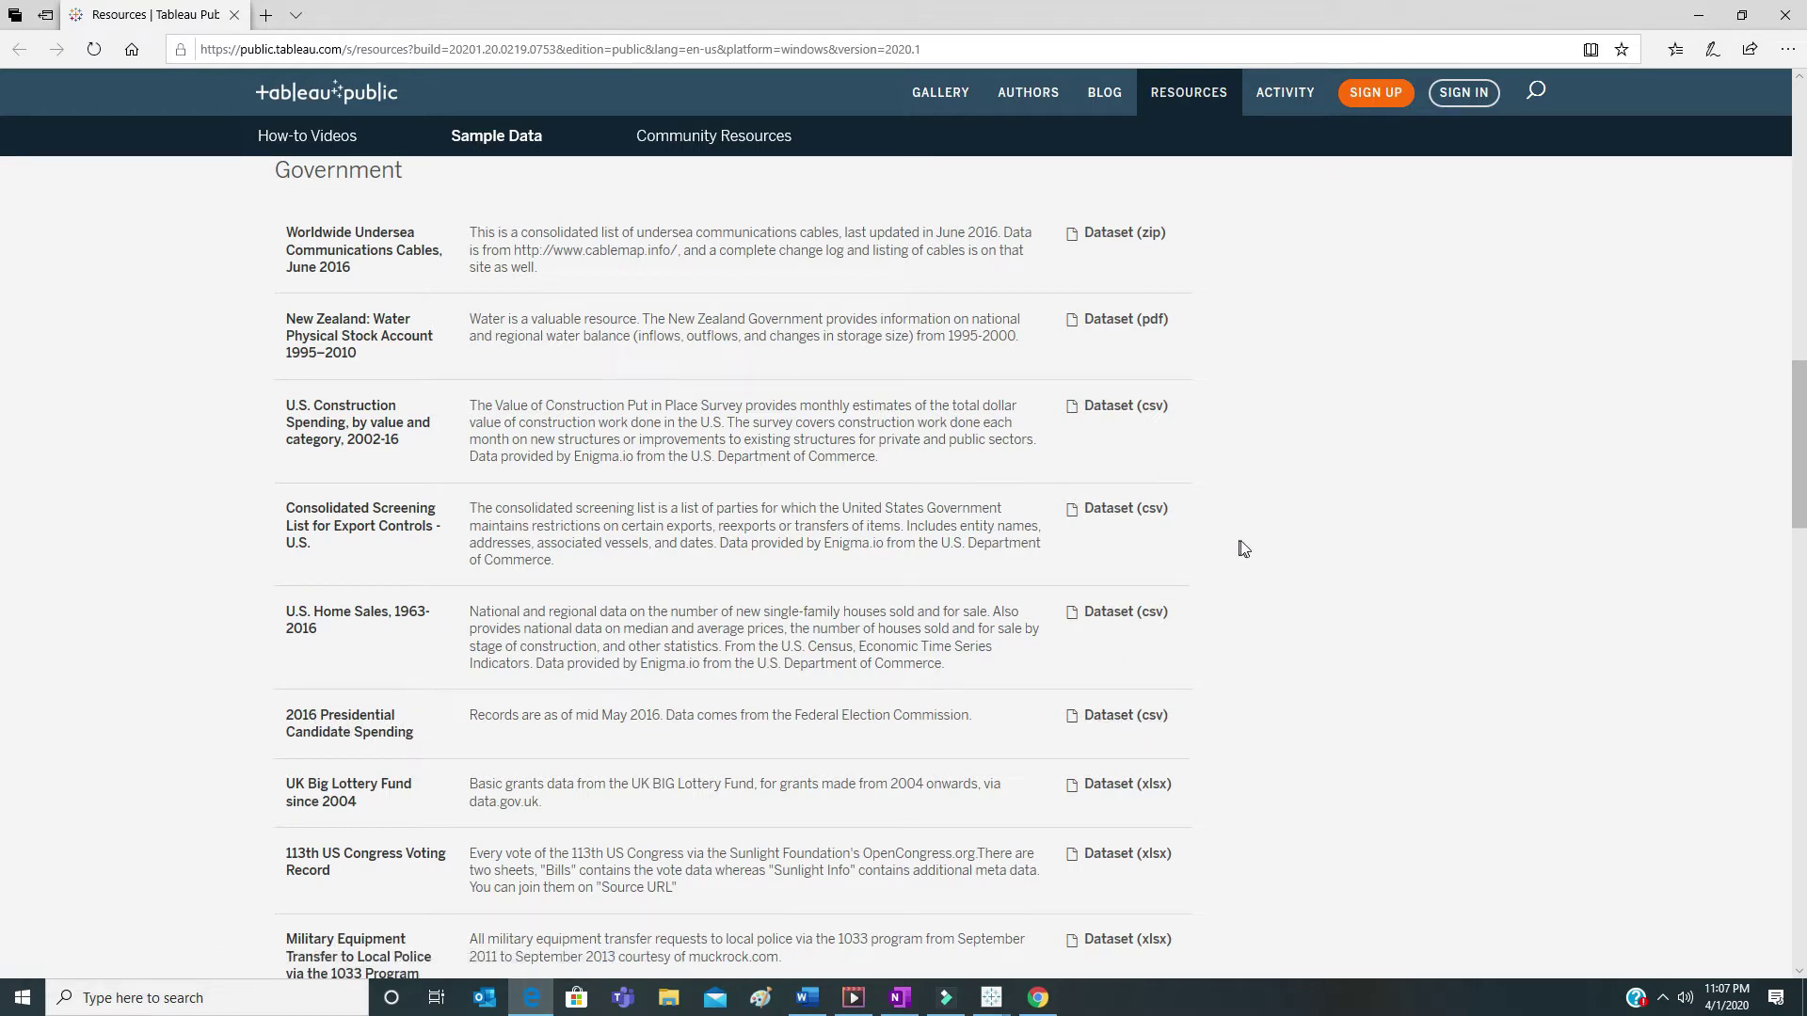
Connect Tableau to the 2016_presidential_candidate_expenditures text file and load its rows into the preview
left_click(1696, 16)
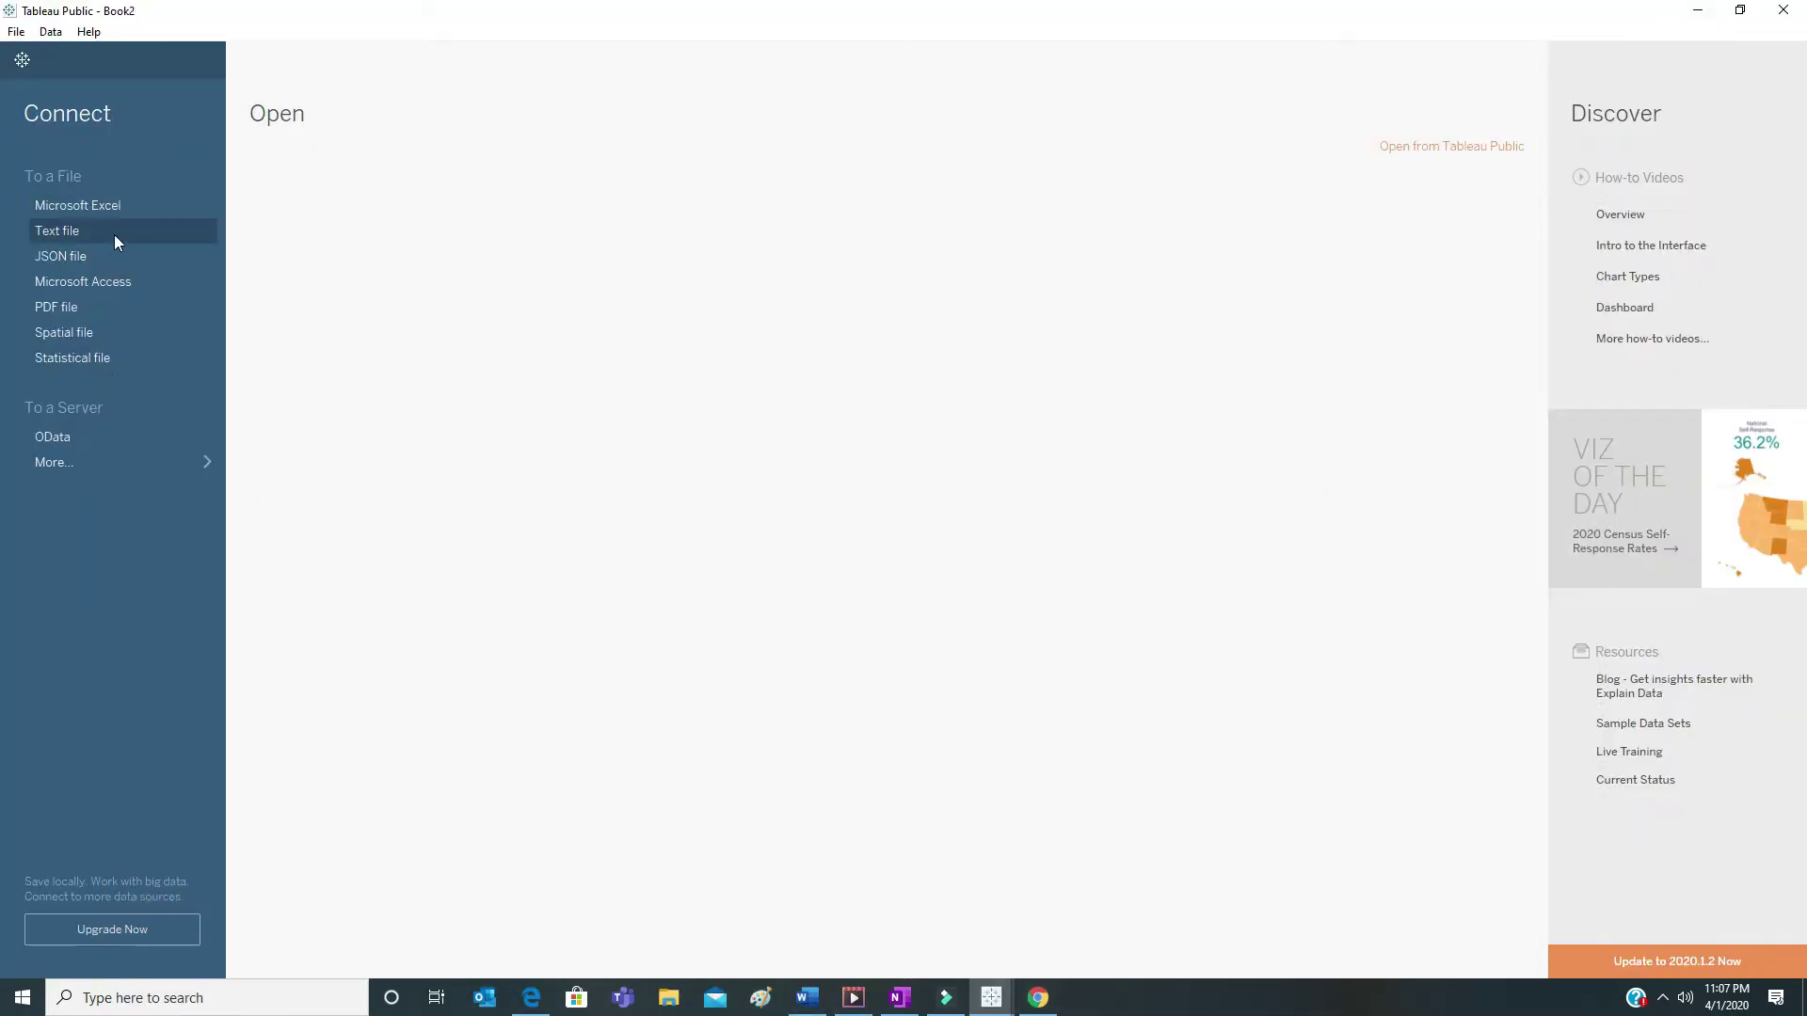
left_click(119, 236)
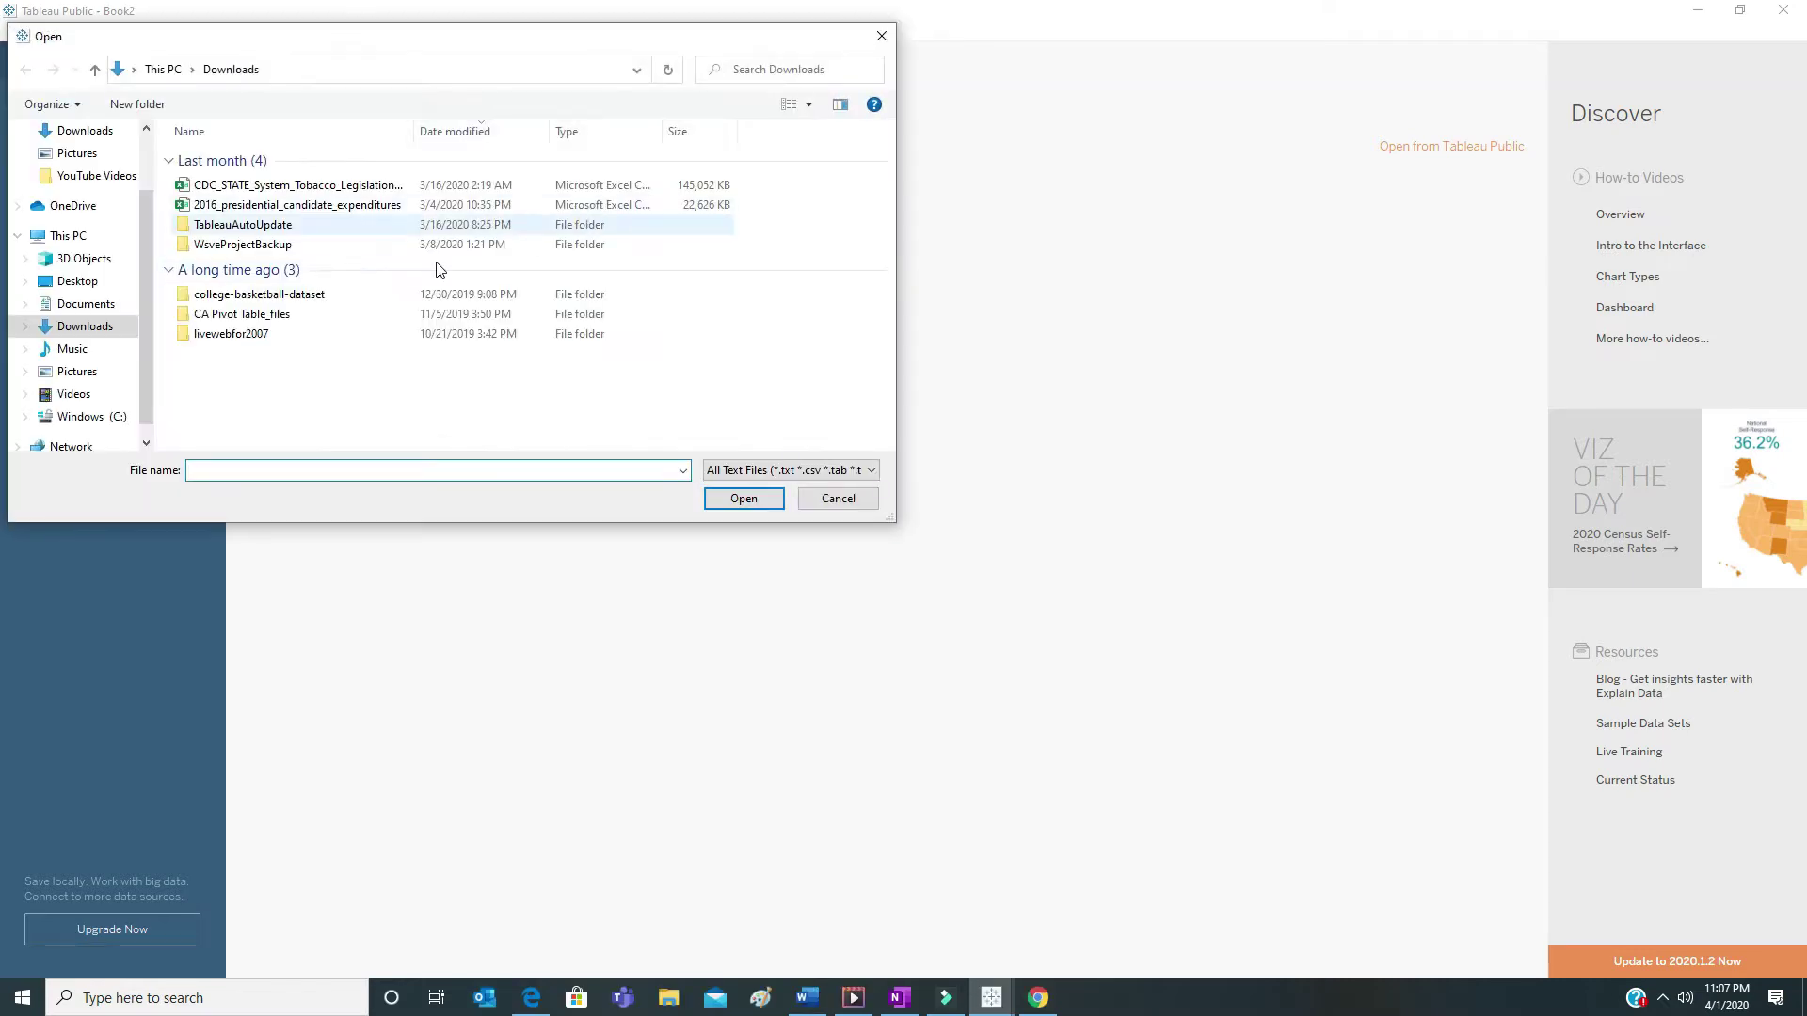
double_click(310, 205)
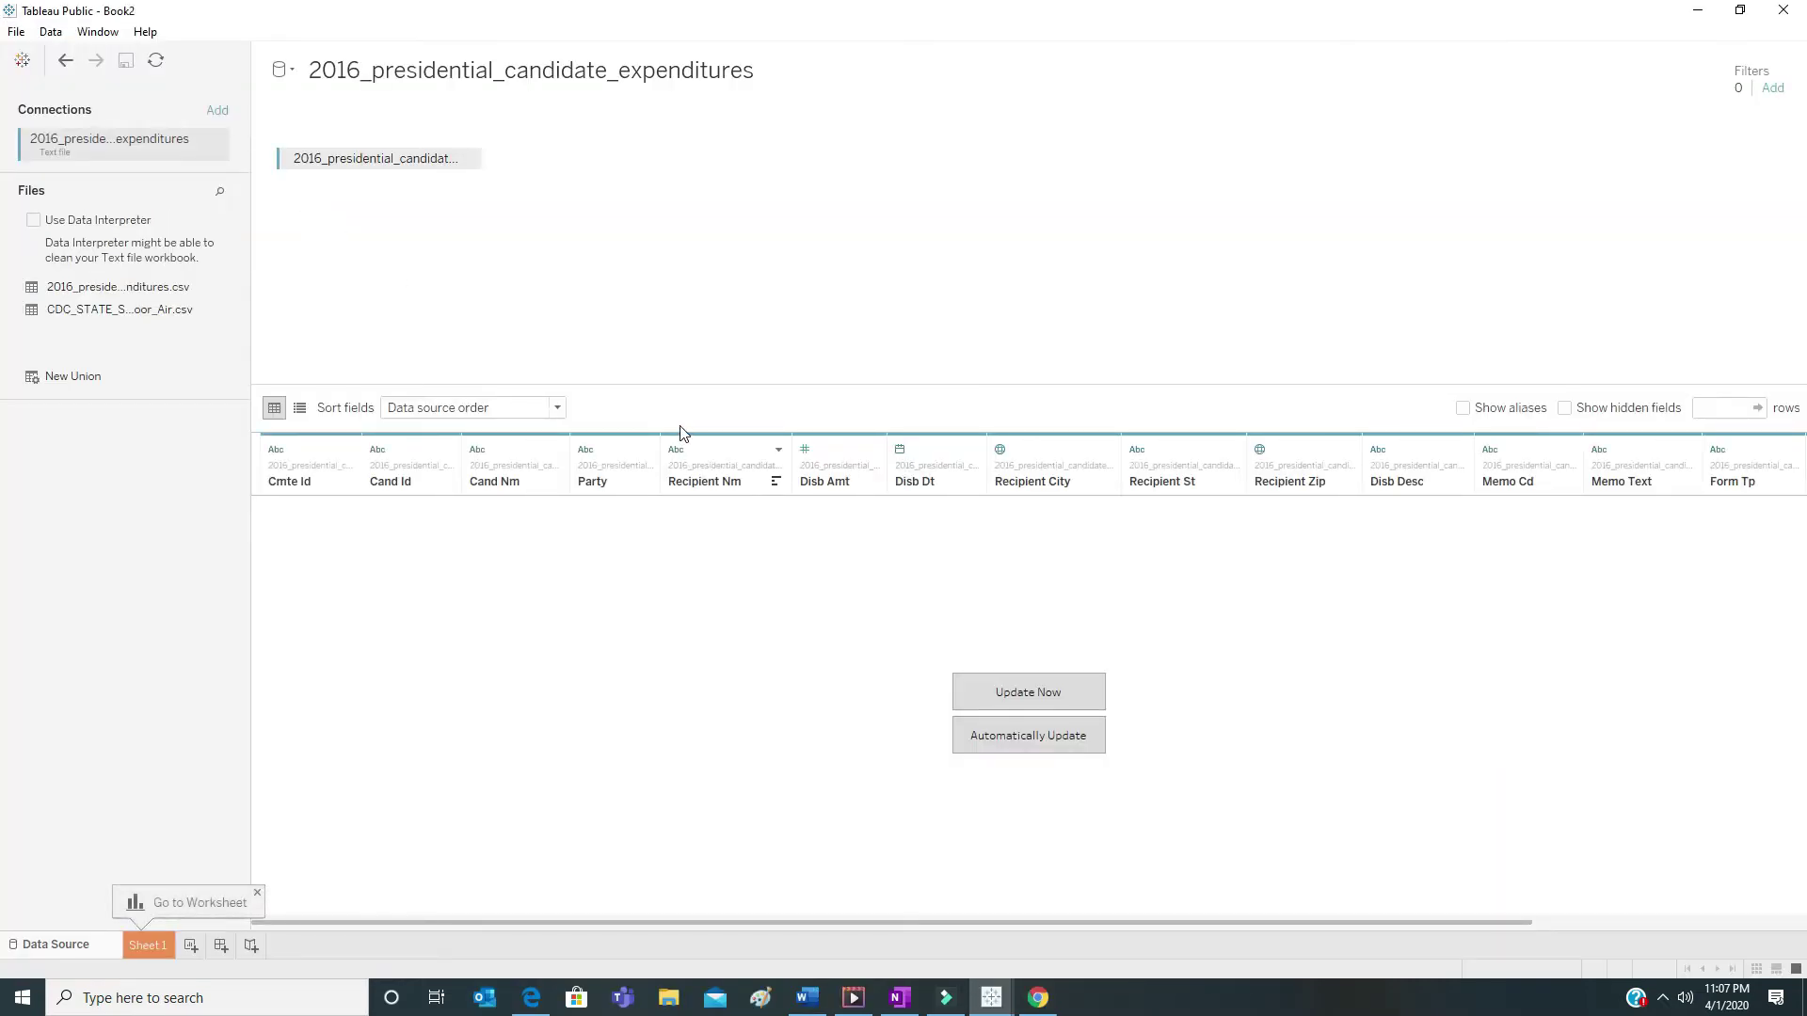
left_click(1040, 696)
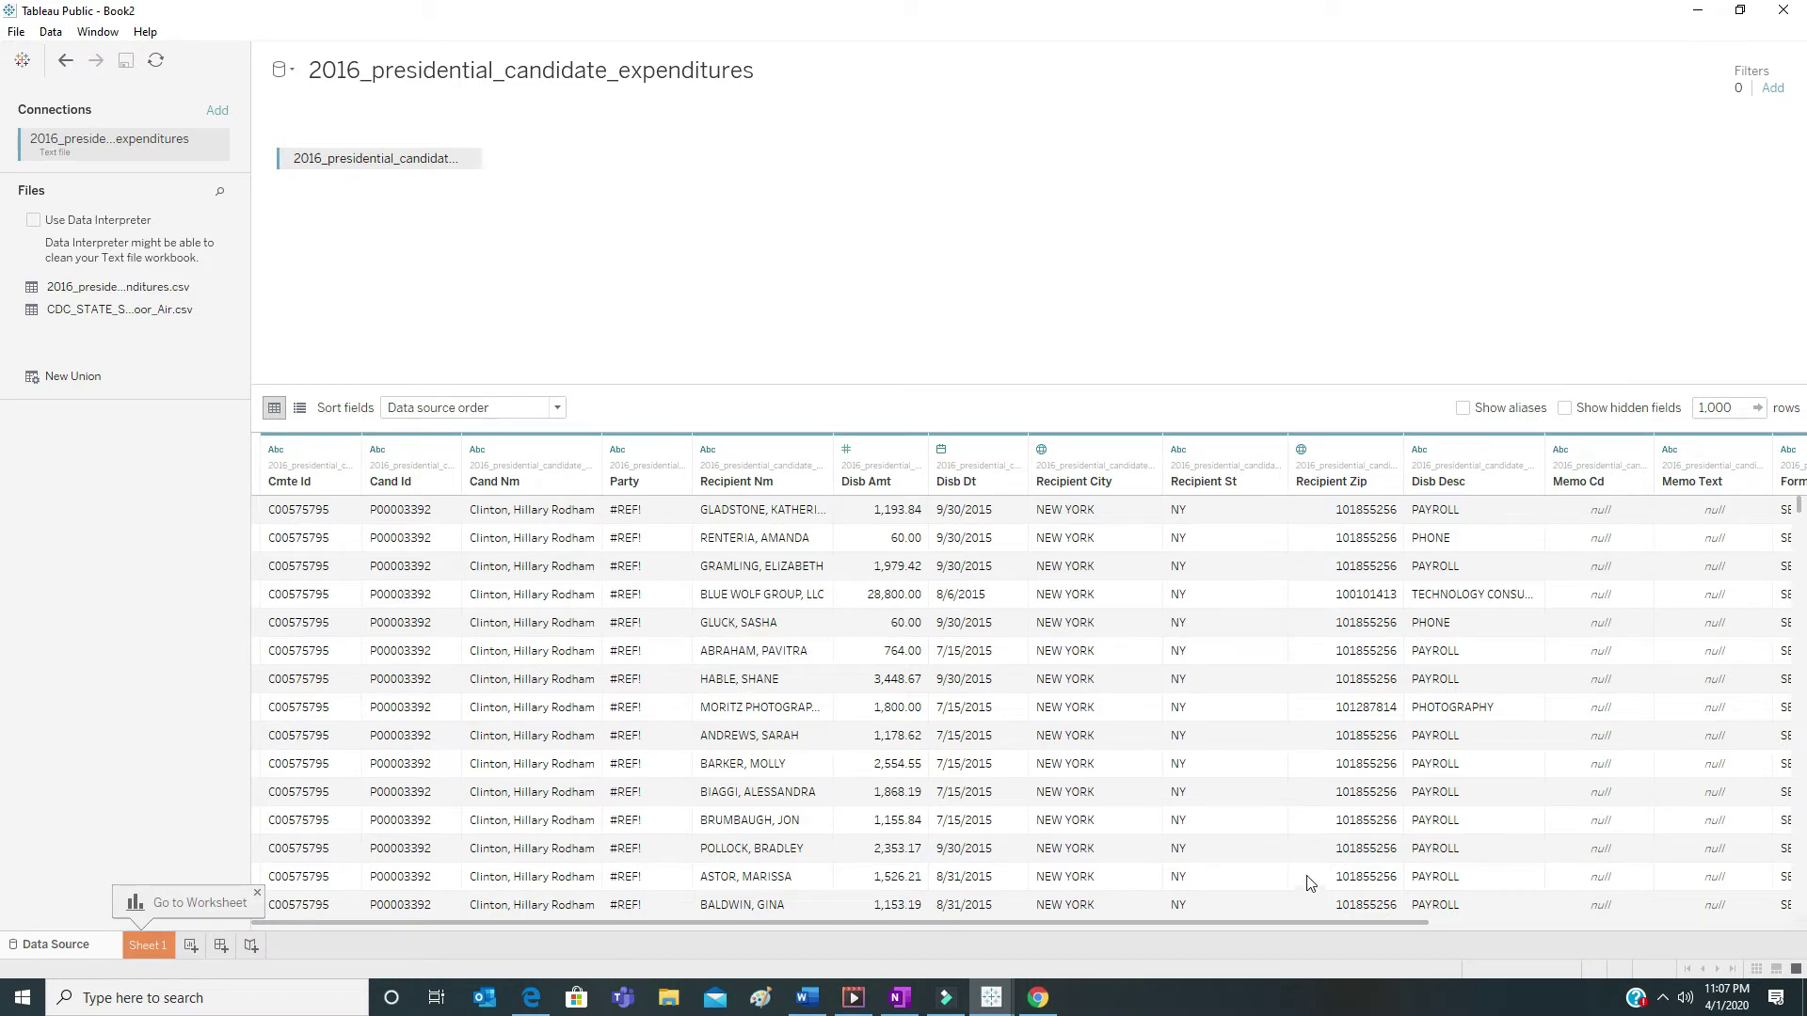
left_click_drag(1299, 925, 1457, 926)
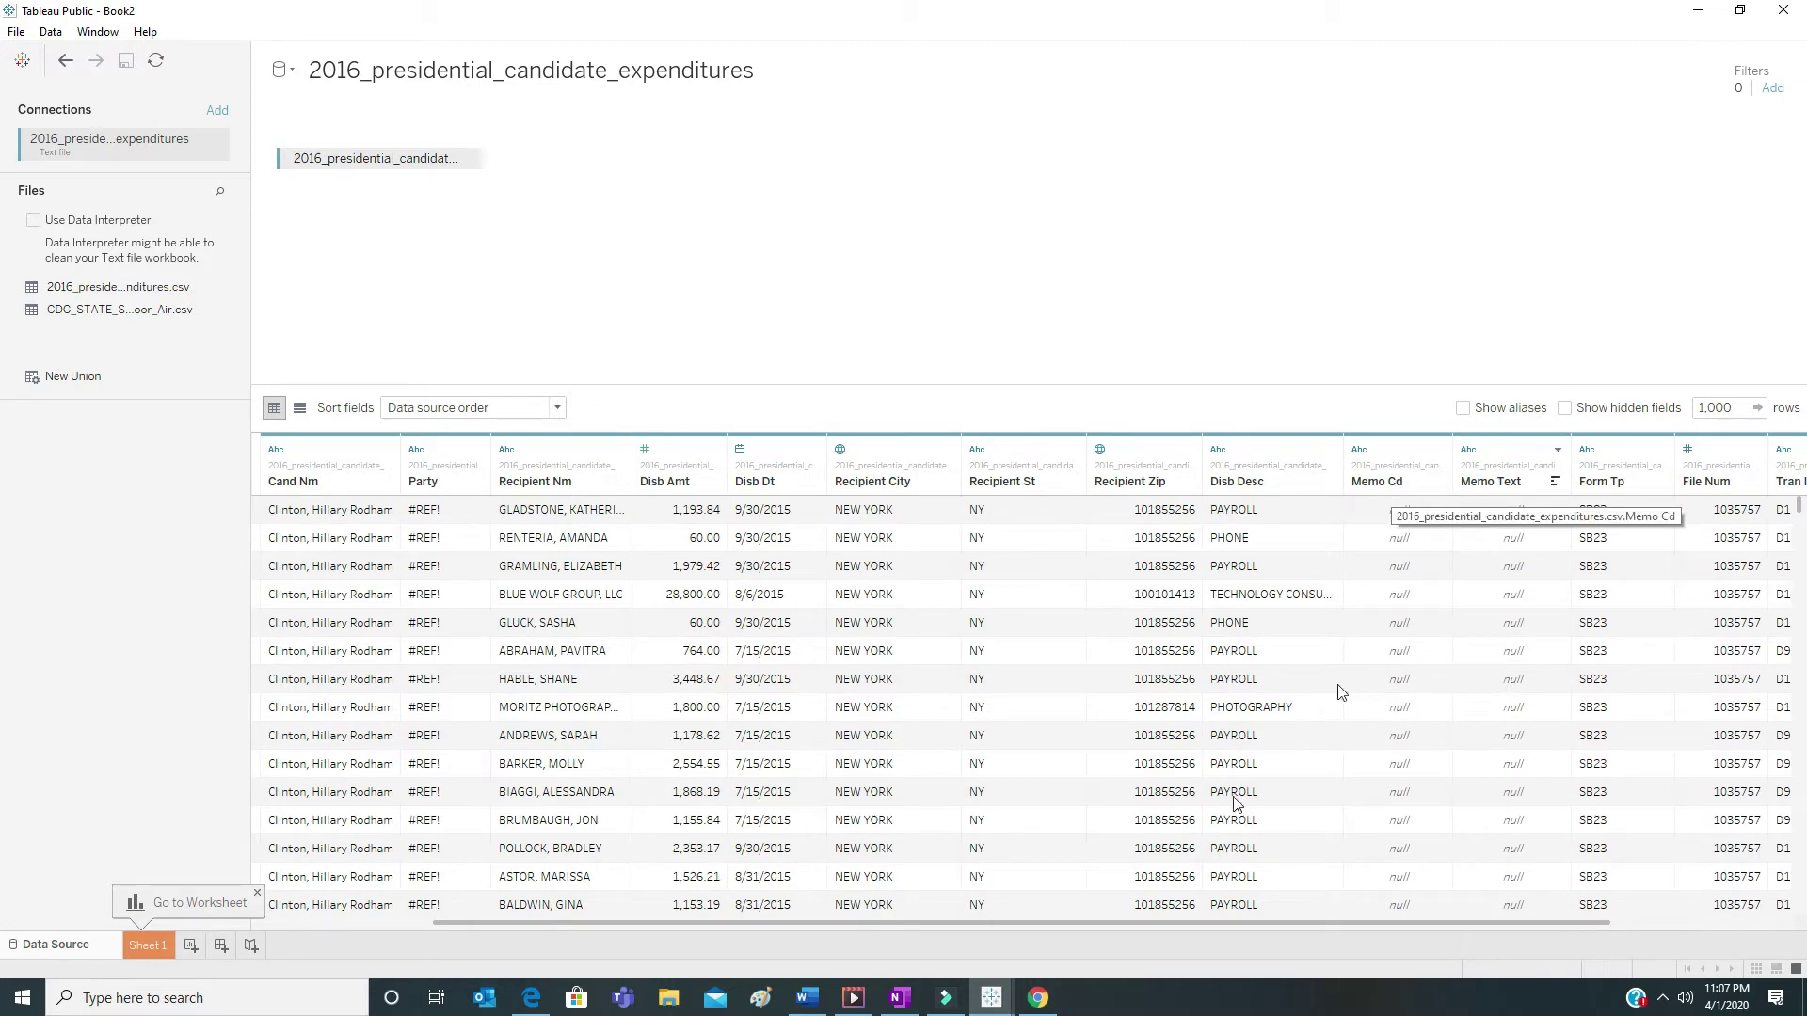
left_click_drag(1157, 926, 975, 926)
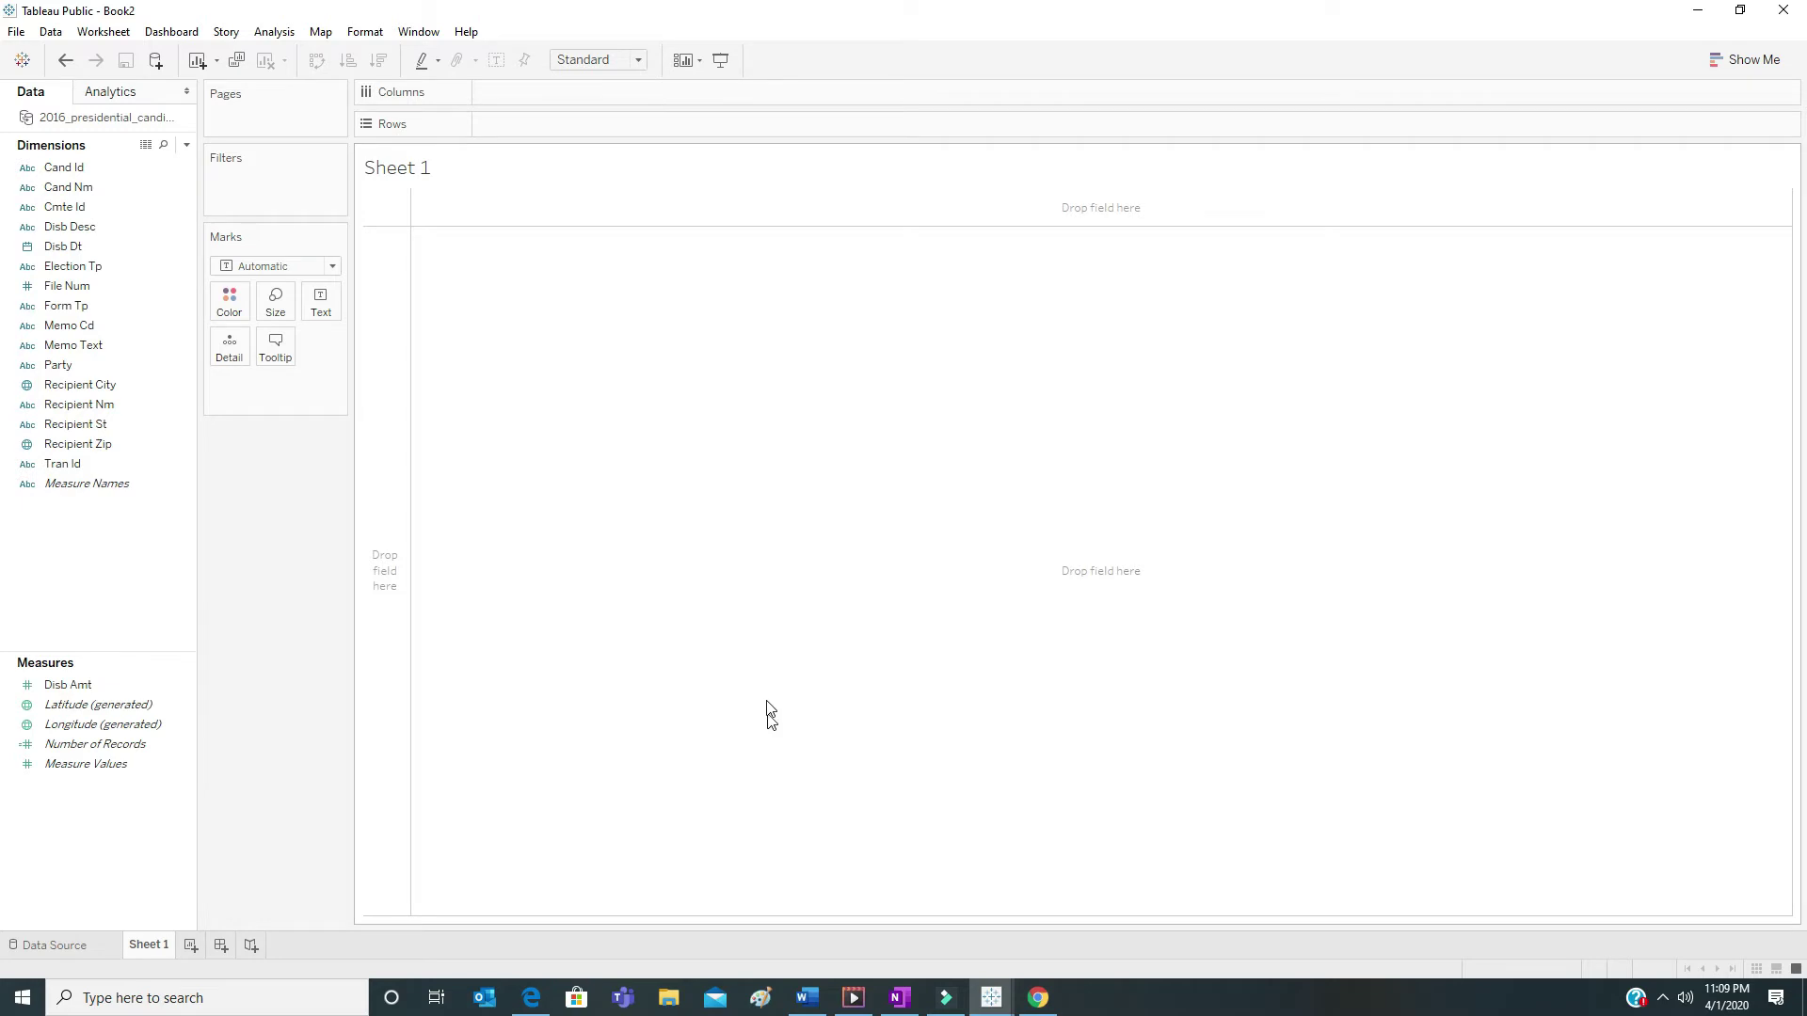
Put Cand Nm on Rows and SUM(Disb Amt) on Columns to draw one bar per candidate
left_click(111, 188)
left_click_drag(111, 185, 392, 421)
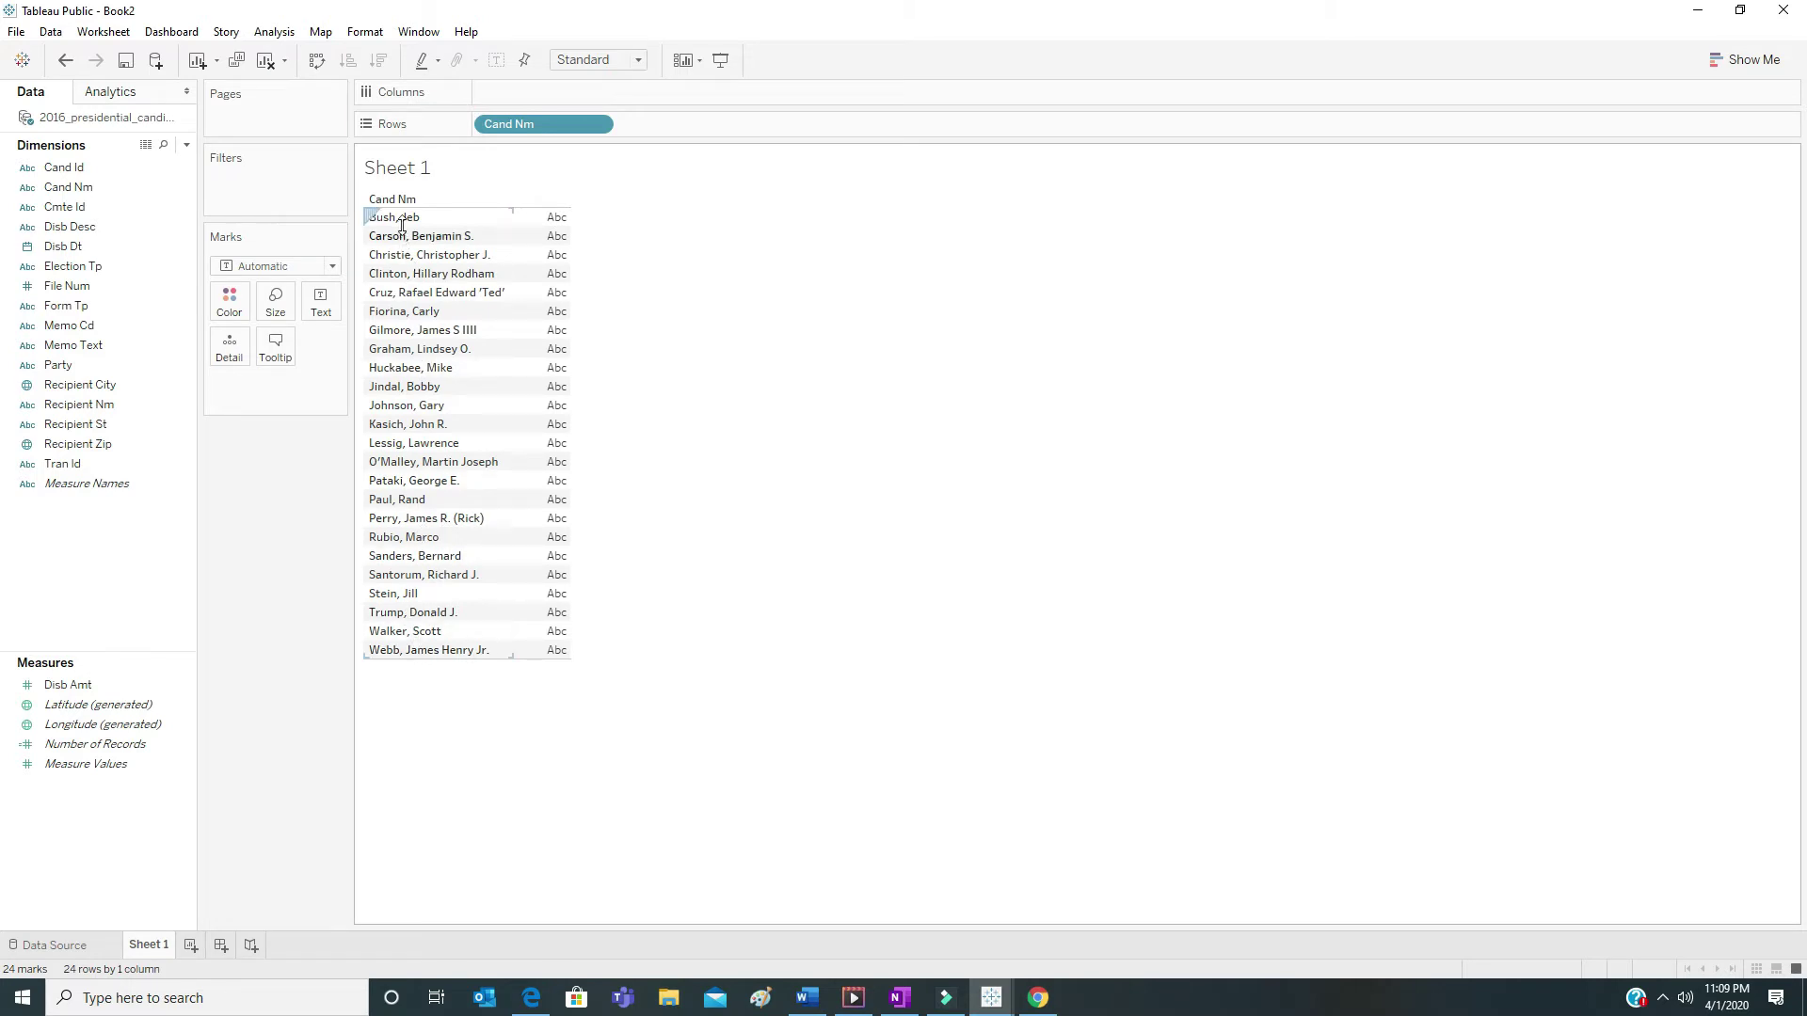
left_click(109, 686)
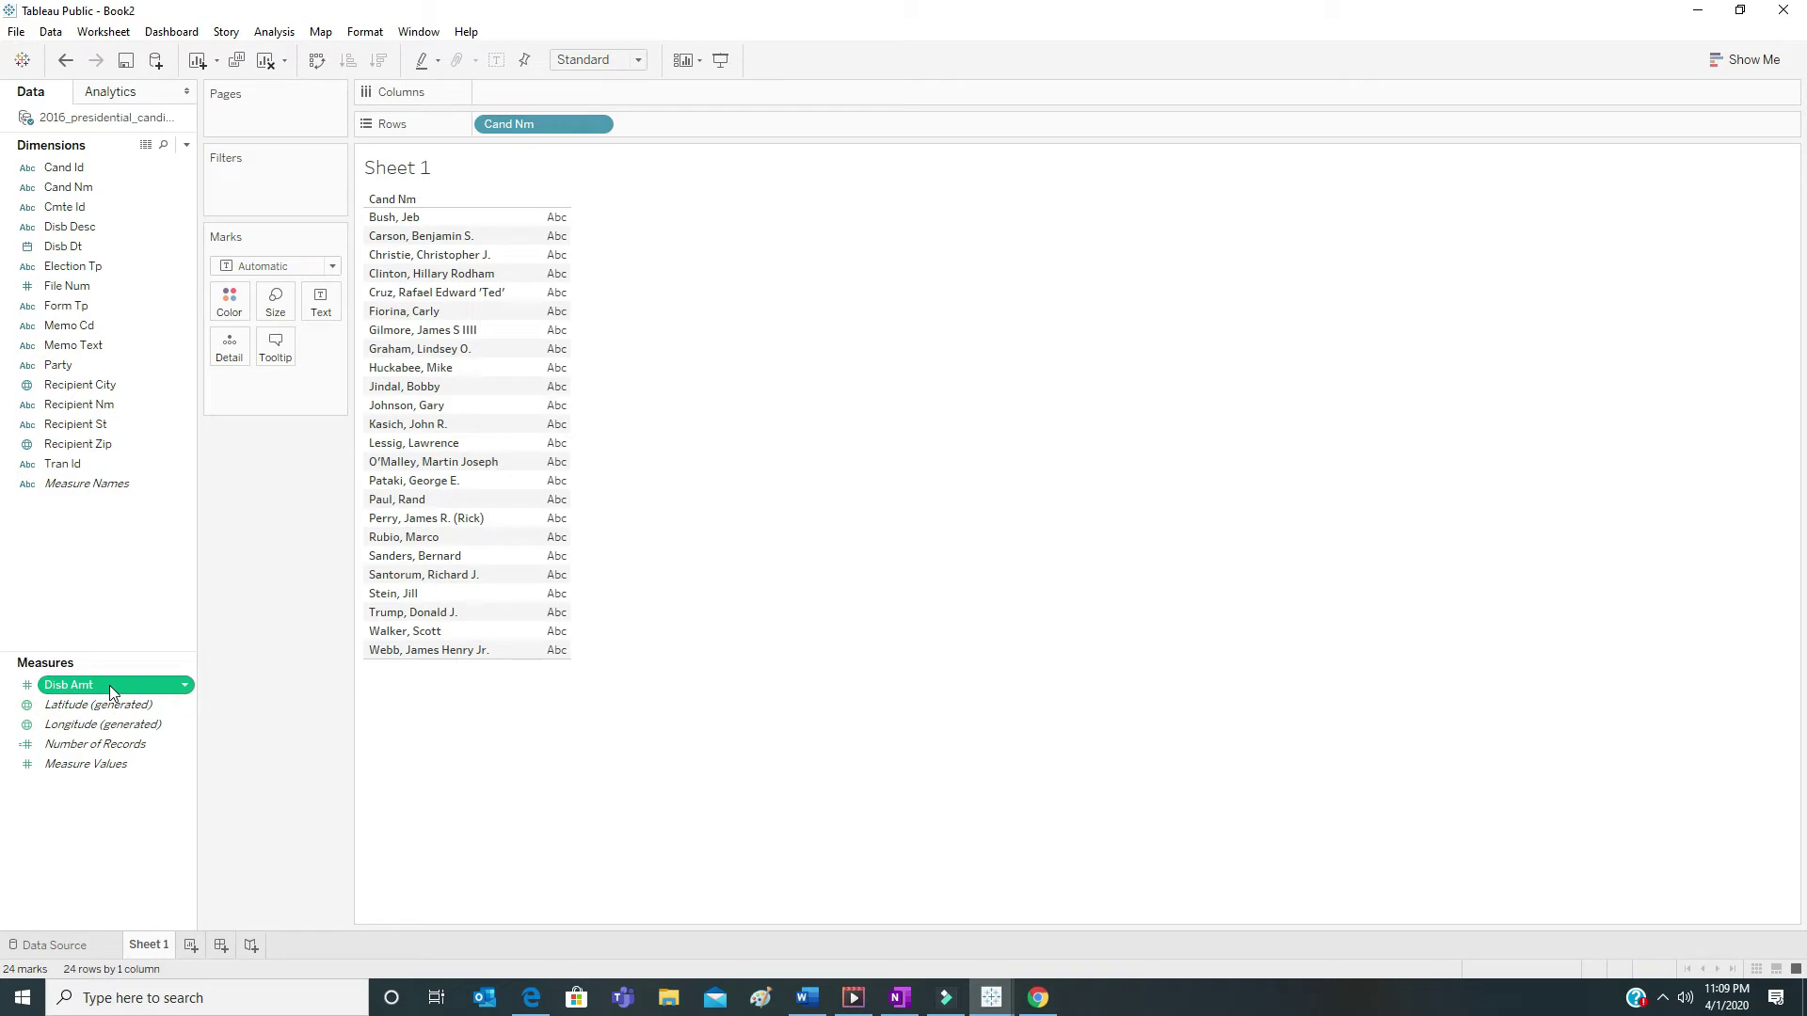
left_click_drag(109, 685, 562, 94)
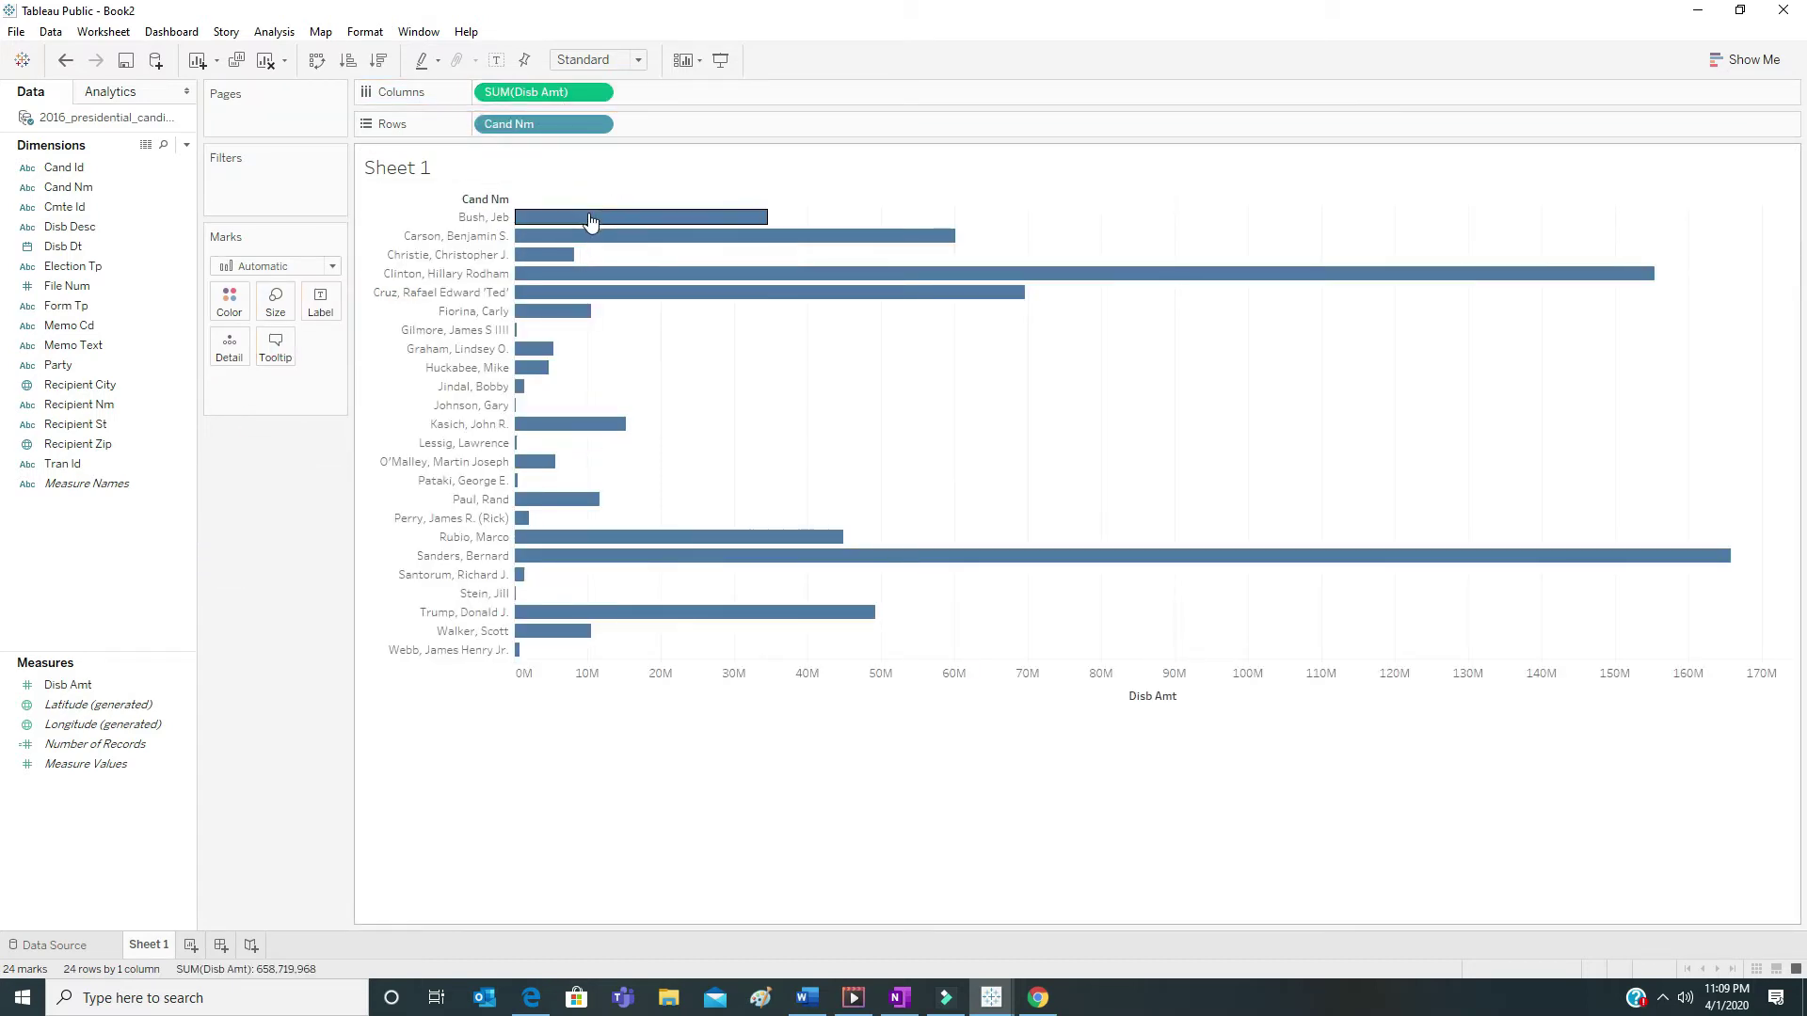
mouse_move(619, 217)
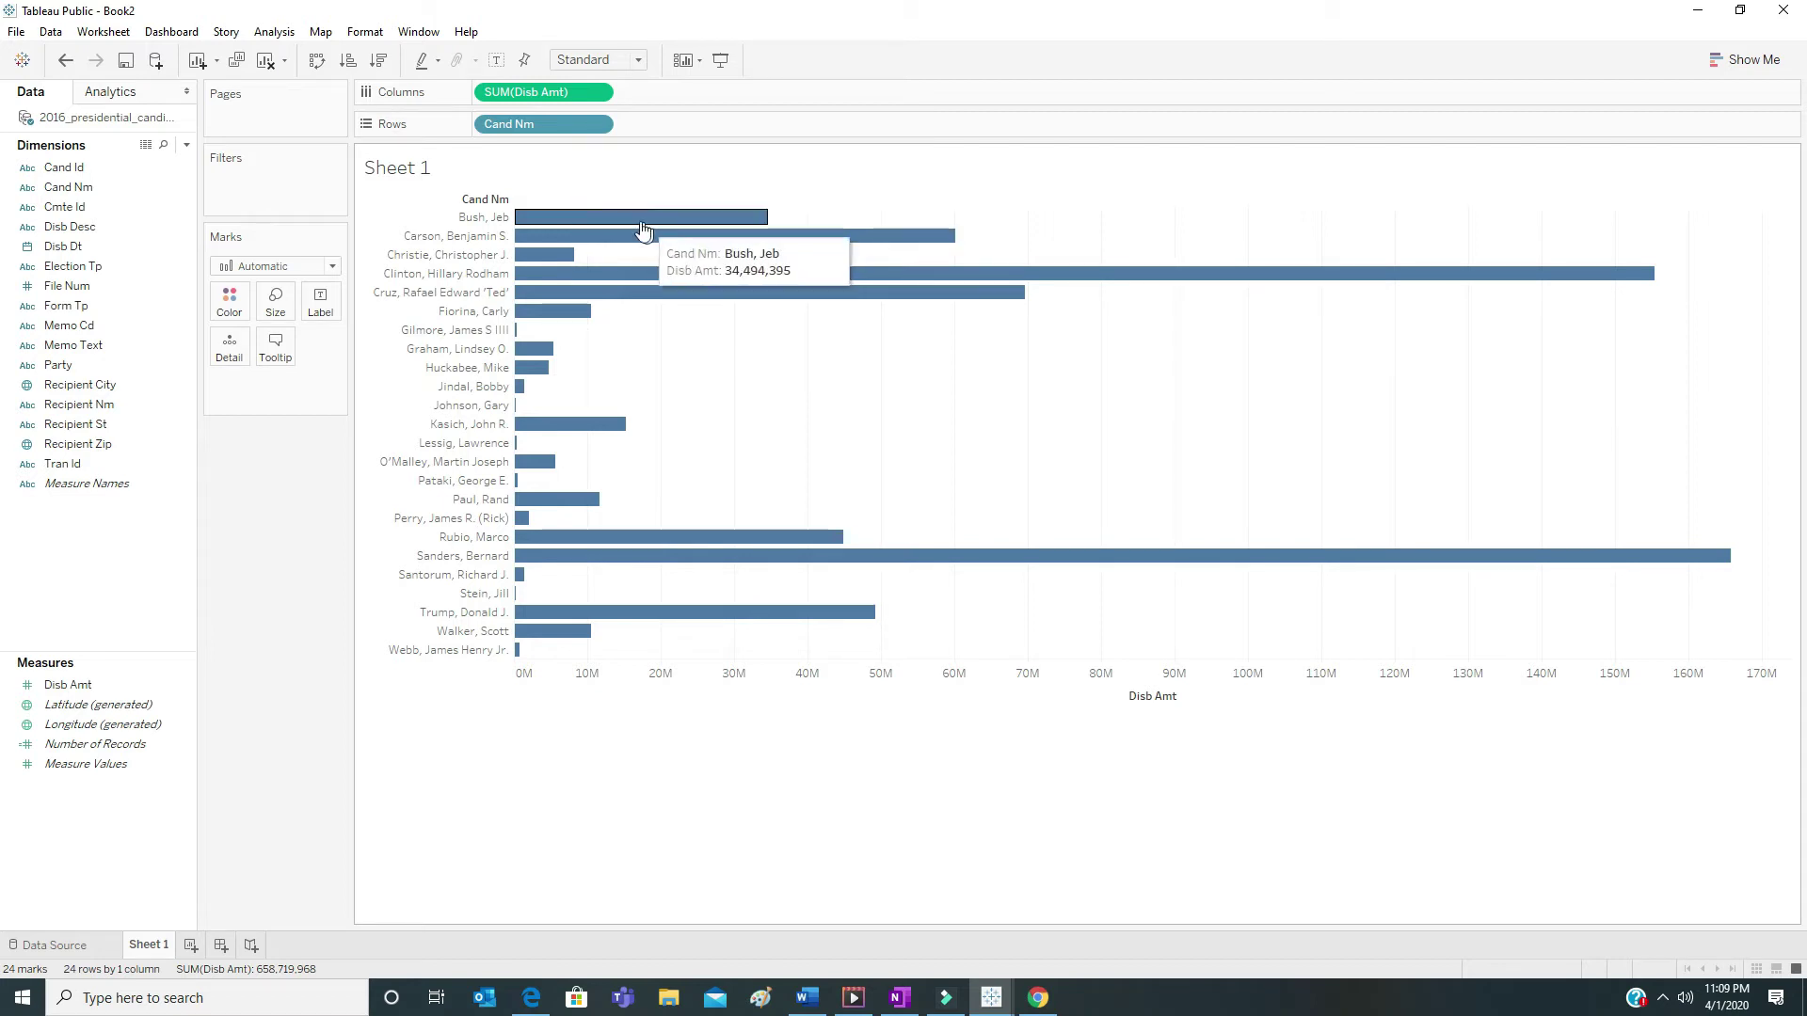
Sort Cand Nm in descending order by the sum of Disb Amt
left_click(597, 125)
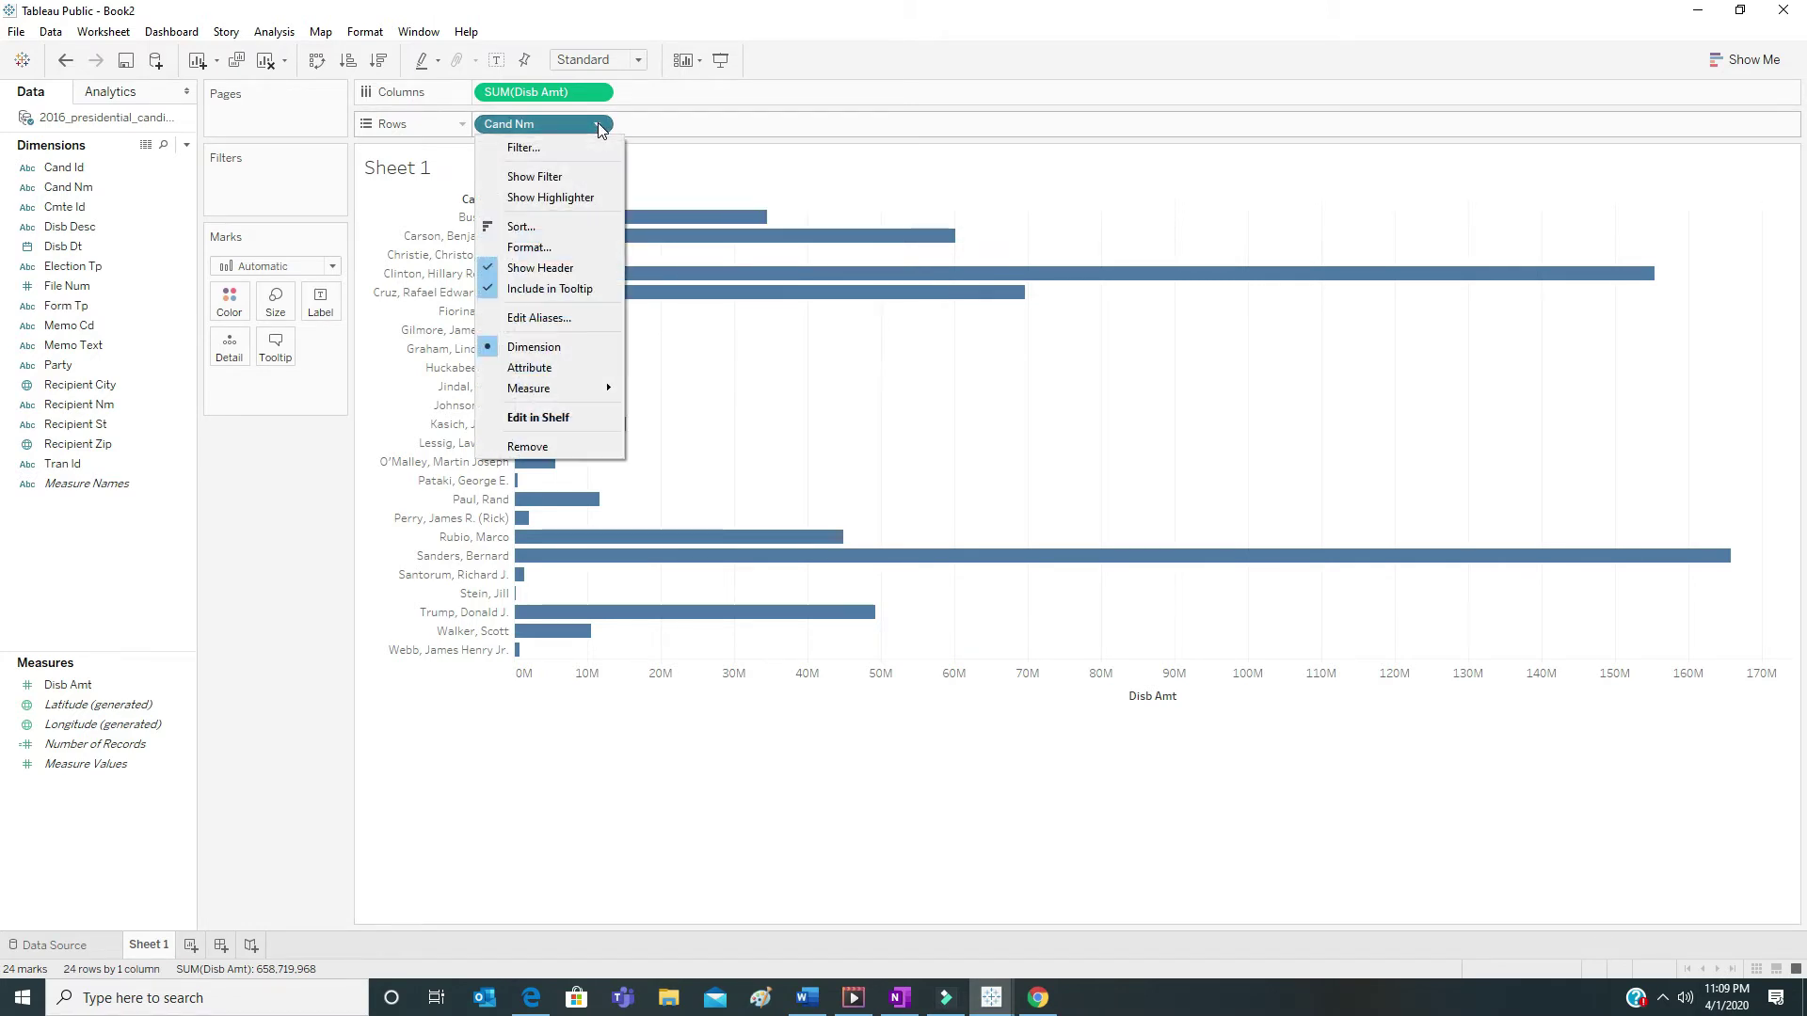
left_click(556, 227)
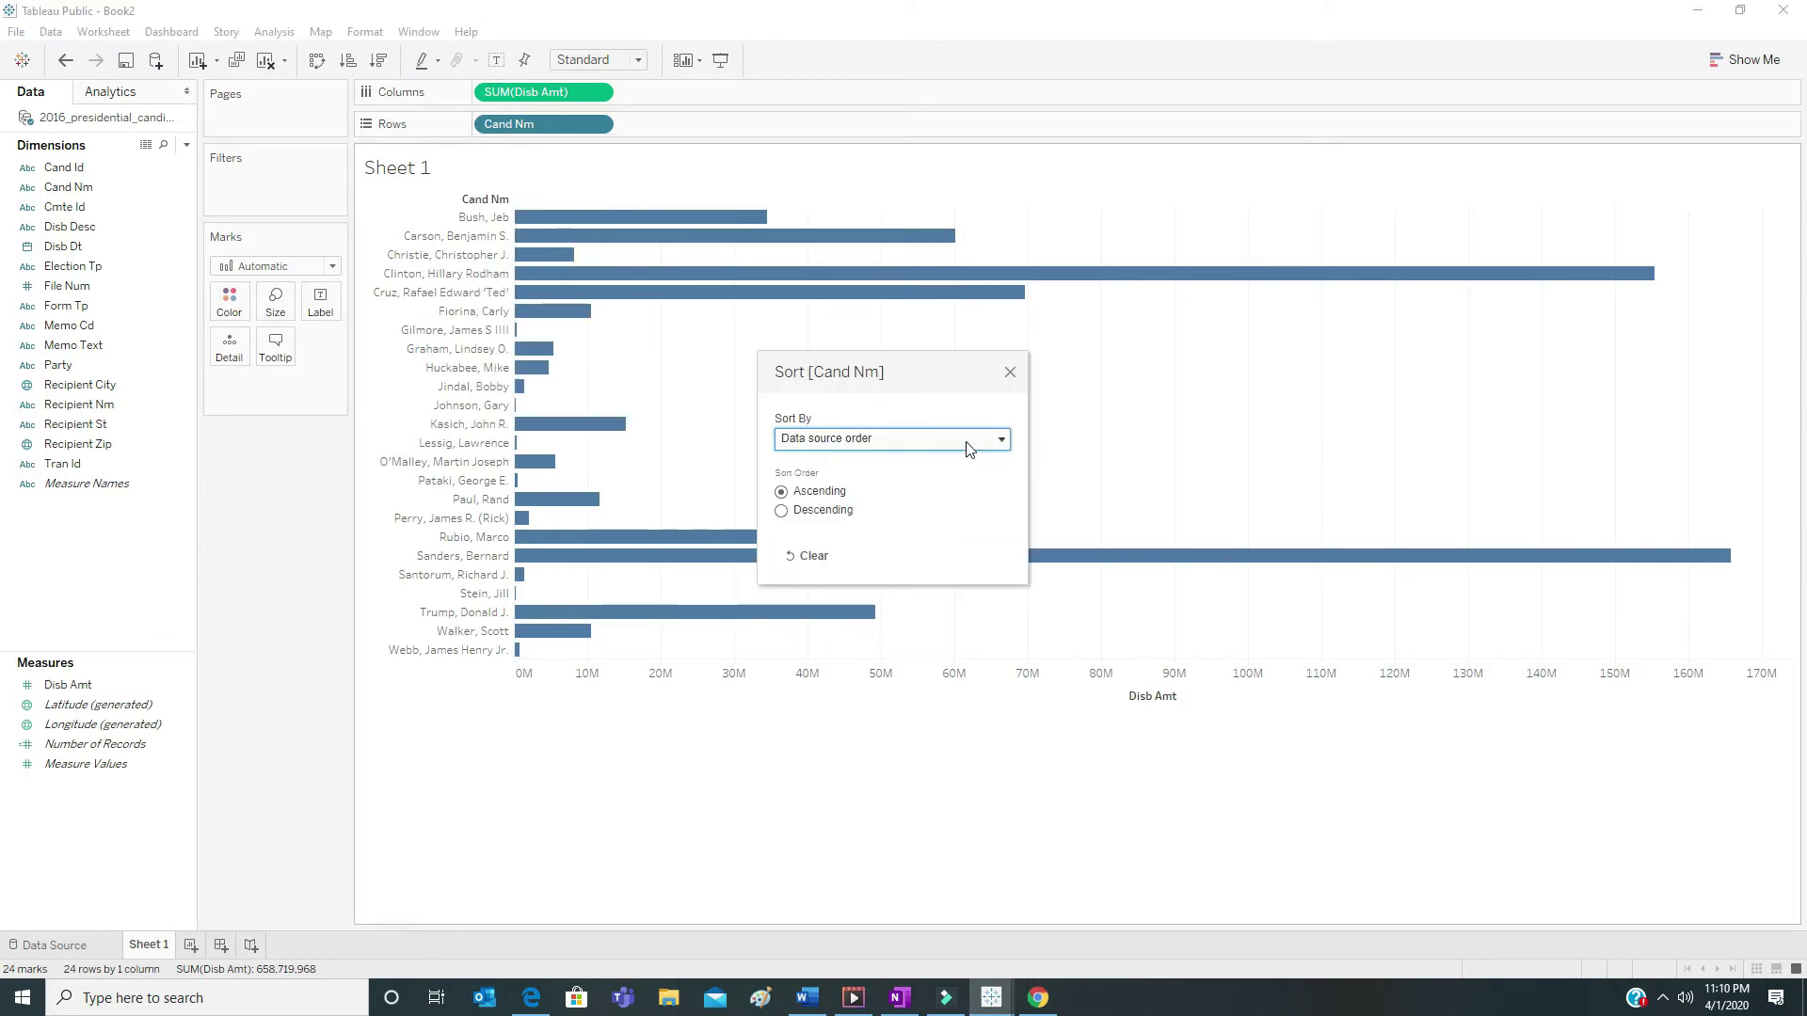
left_click(969, 448)
left_click(873, 495)
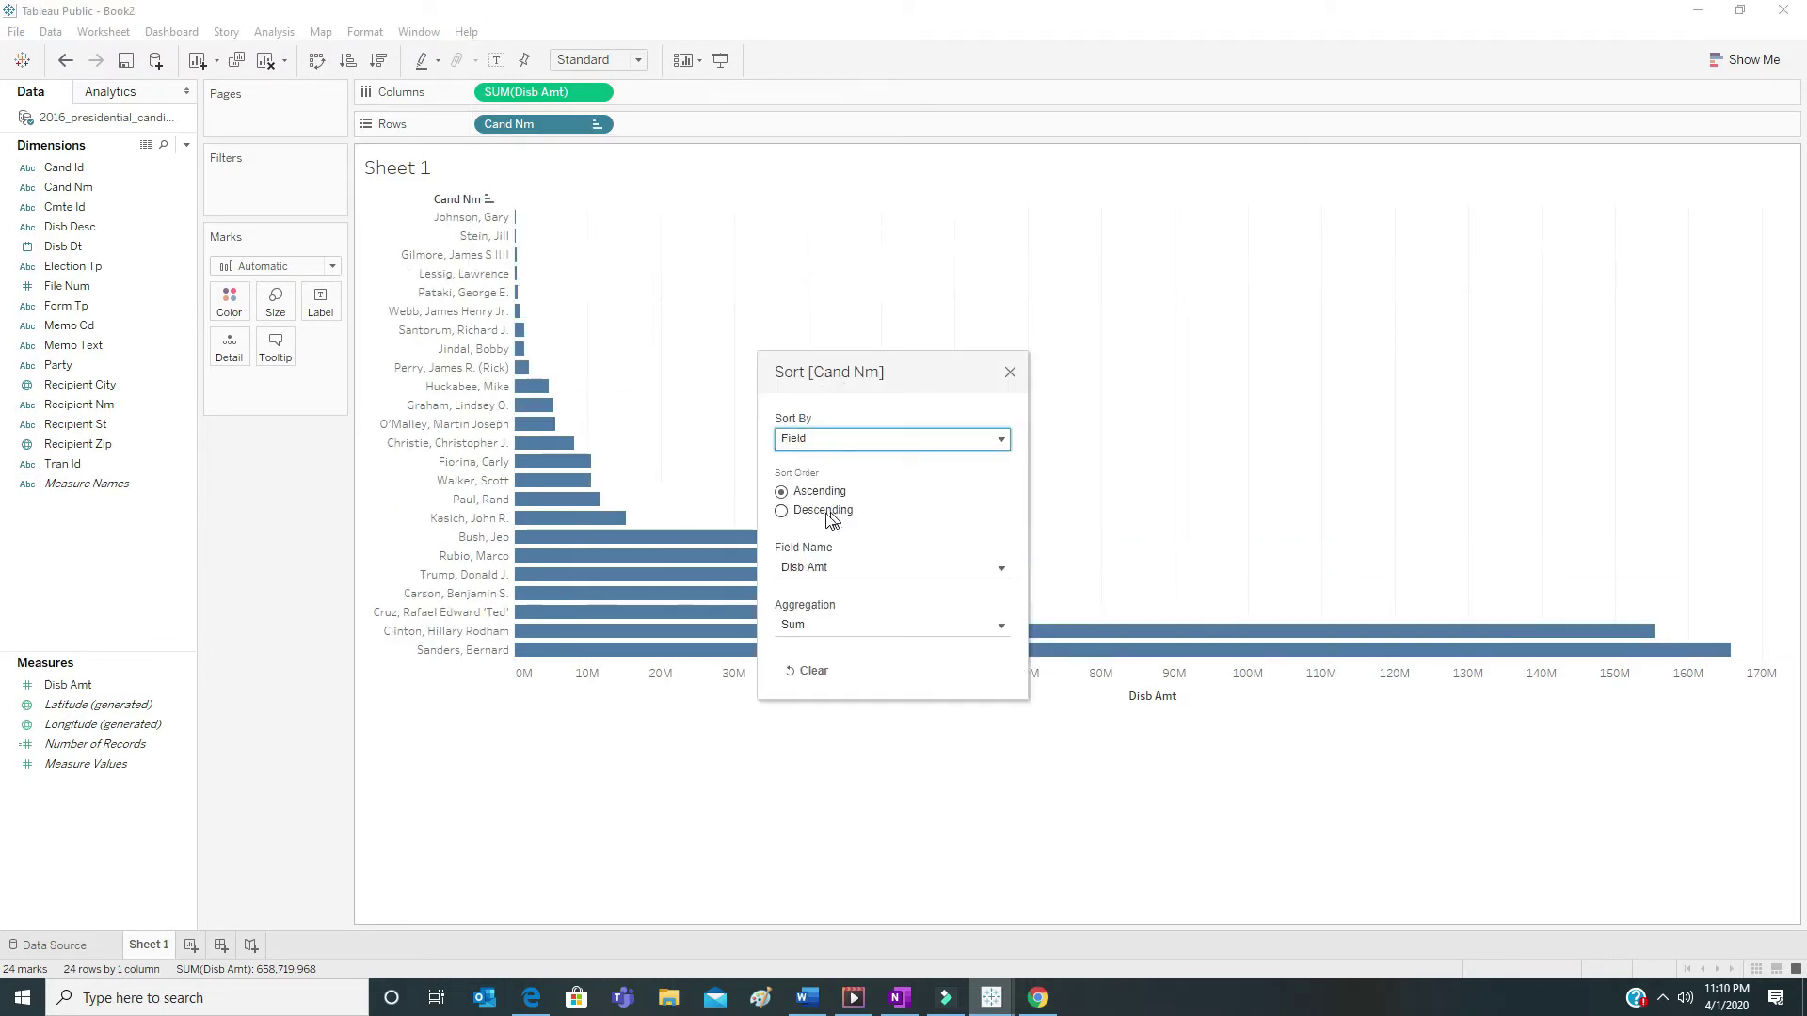
left_click(782, 514)
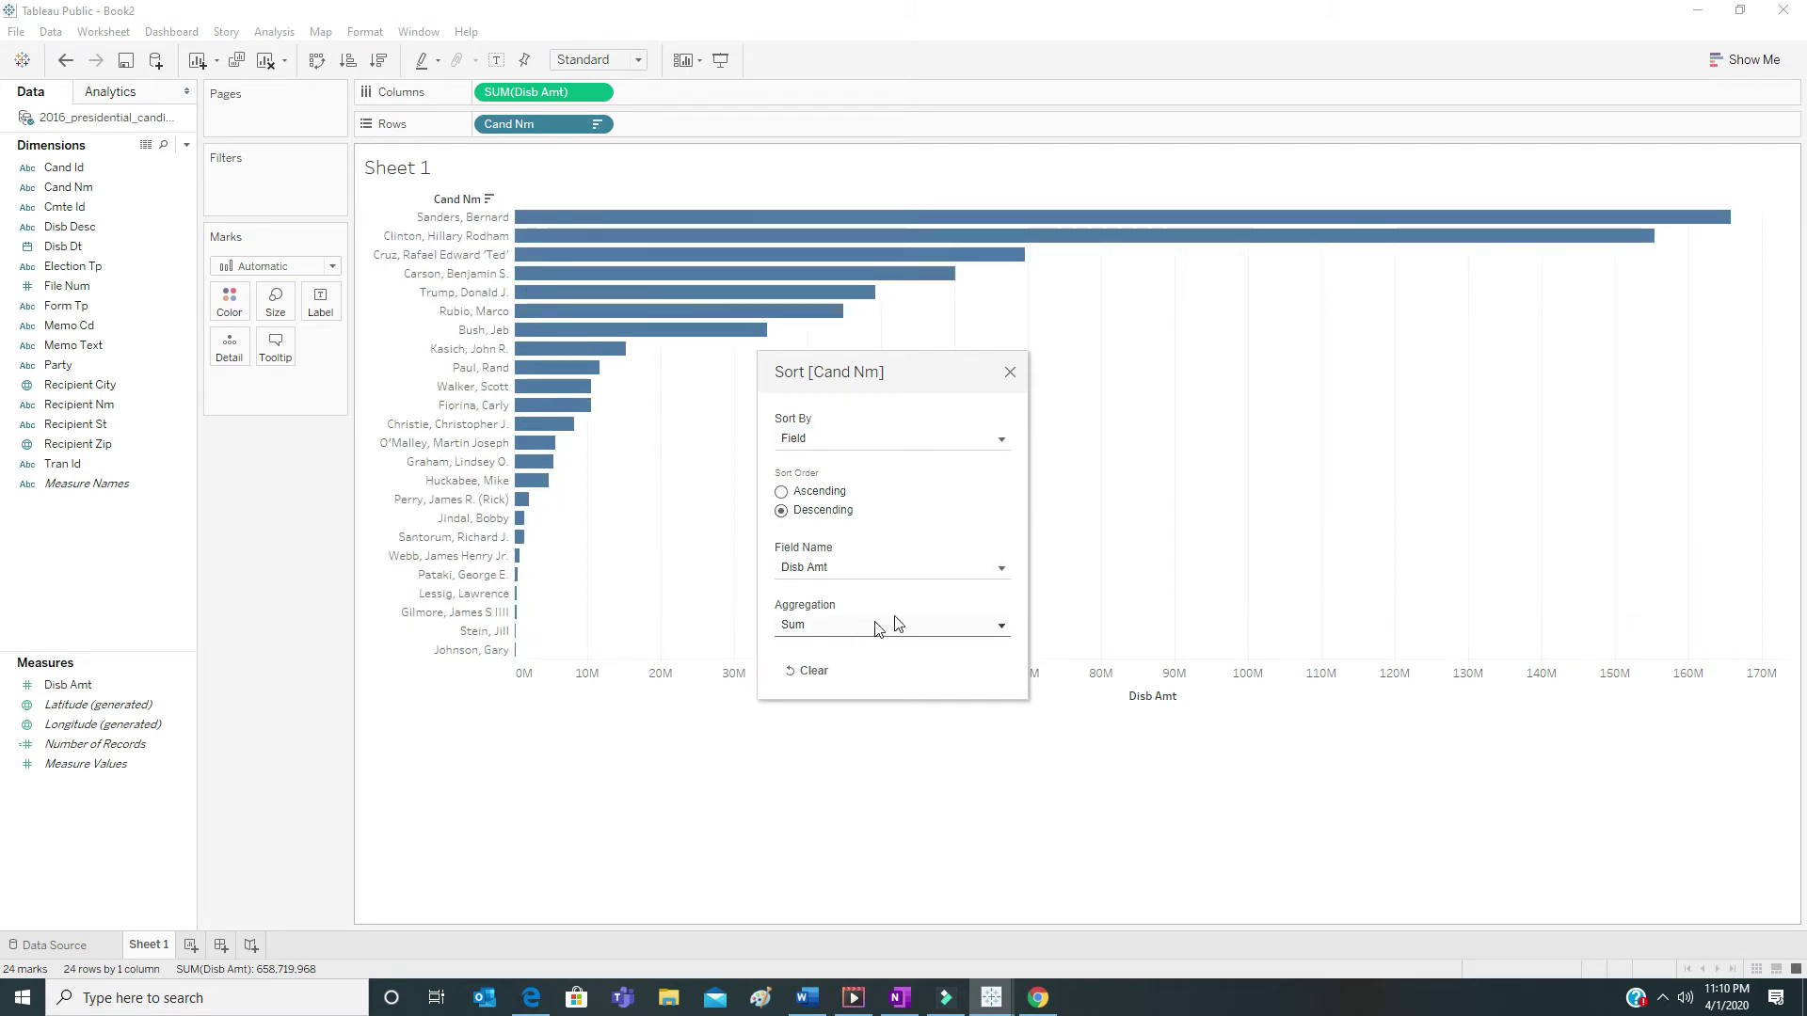
left_click(1010, 374)
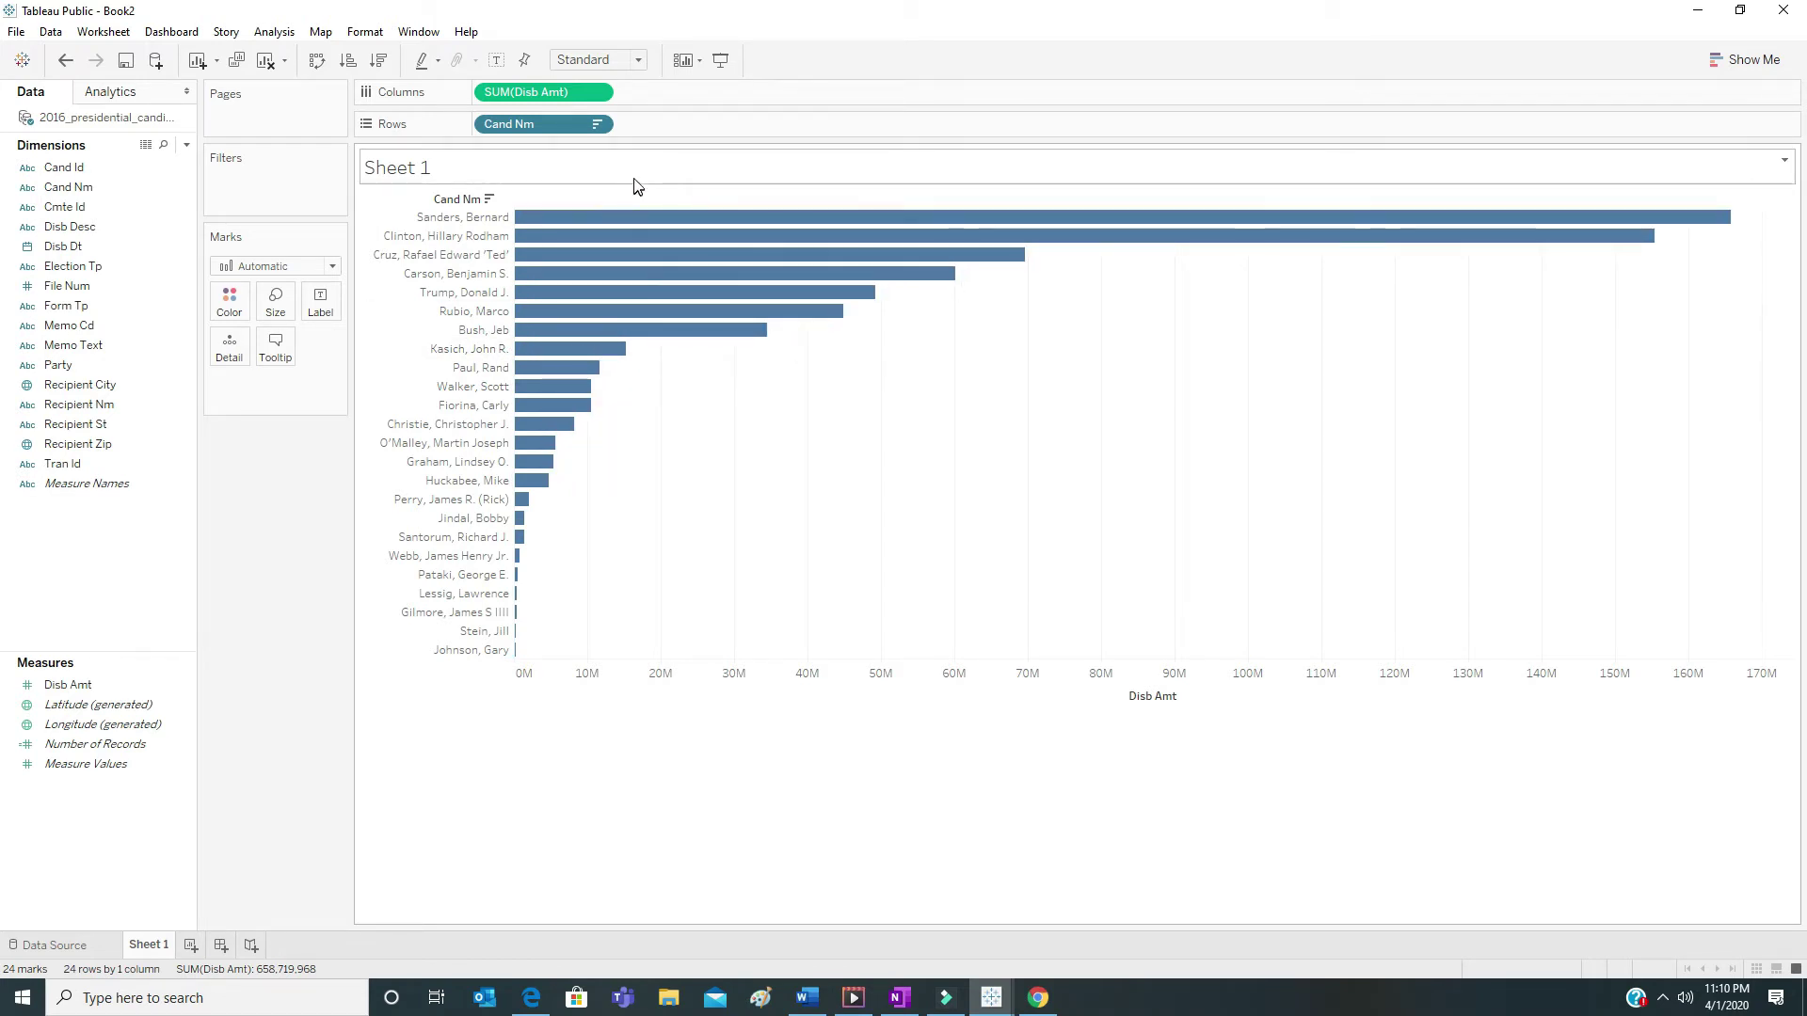
Add a Cand Nm filter that keeps the top 10 candidates by Disb Amt sum
left_click(599, 132)
left_click(581, 143)
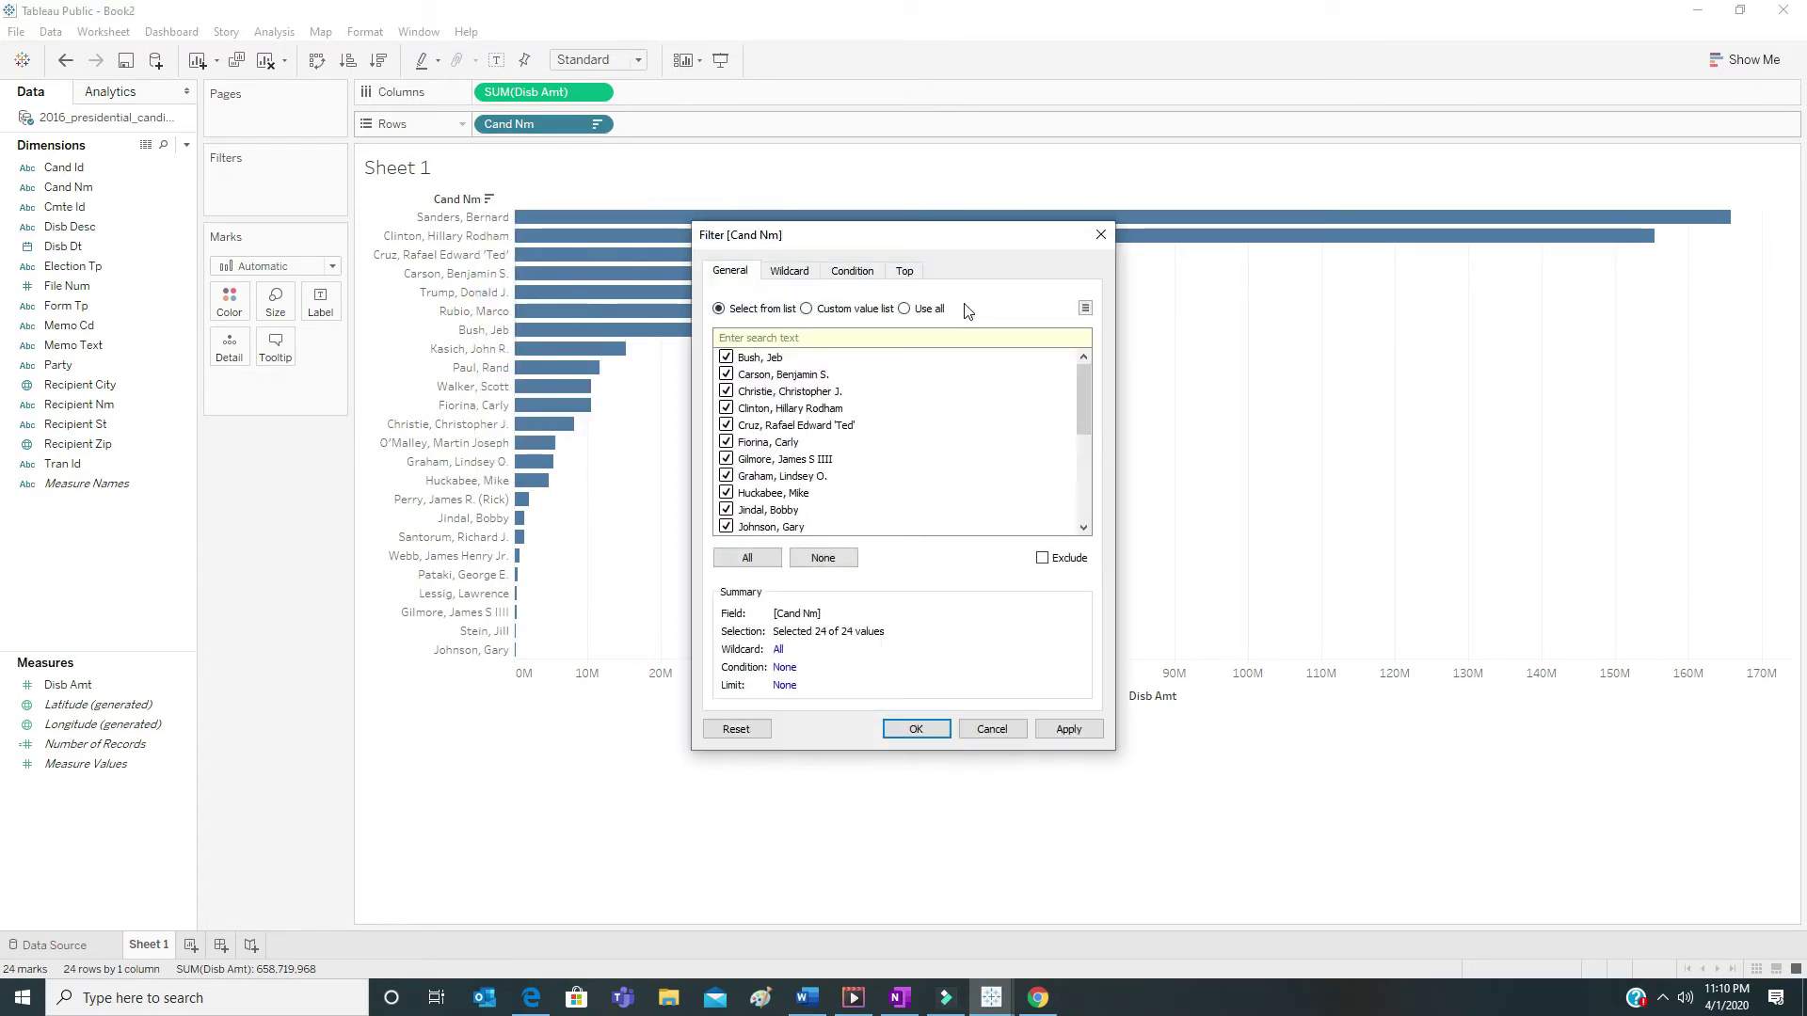
left_click(1100, 234)
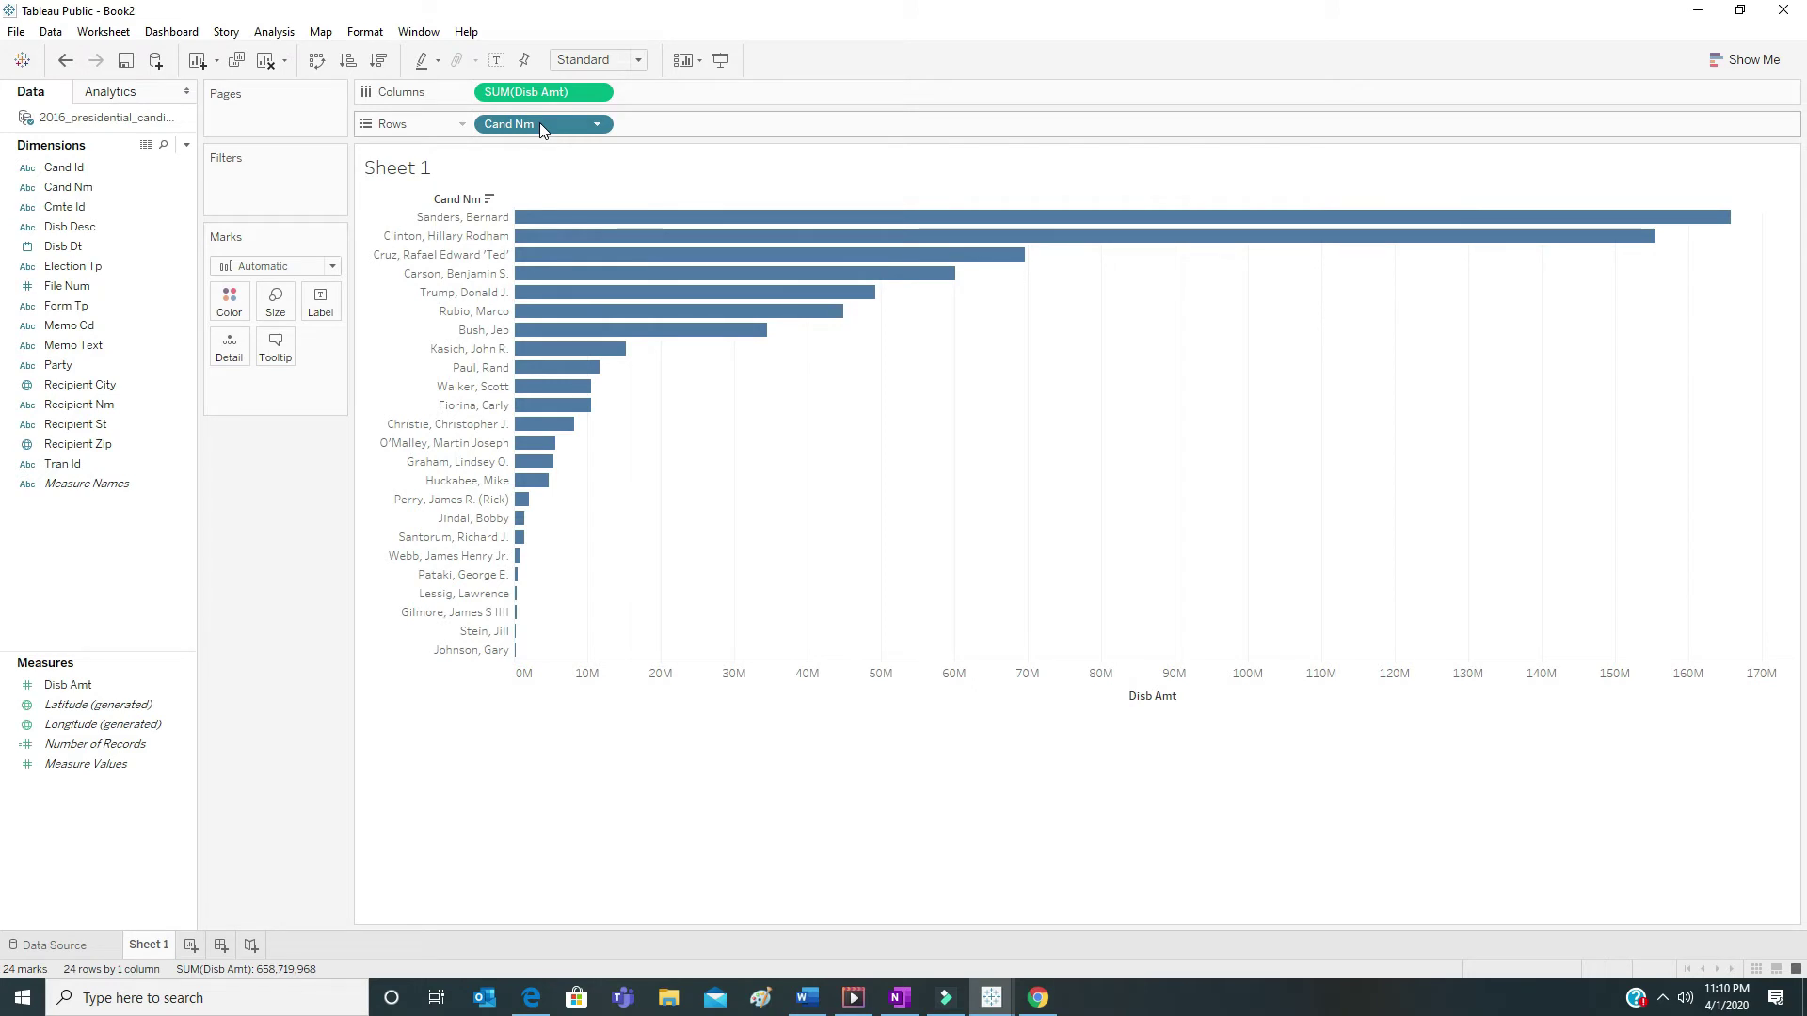
left_click_drag(541, 129, 276, 185)
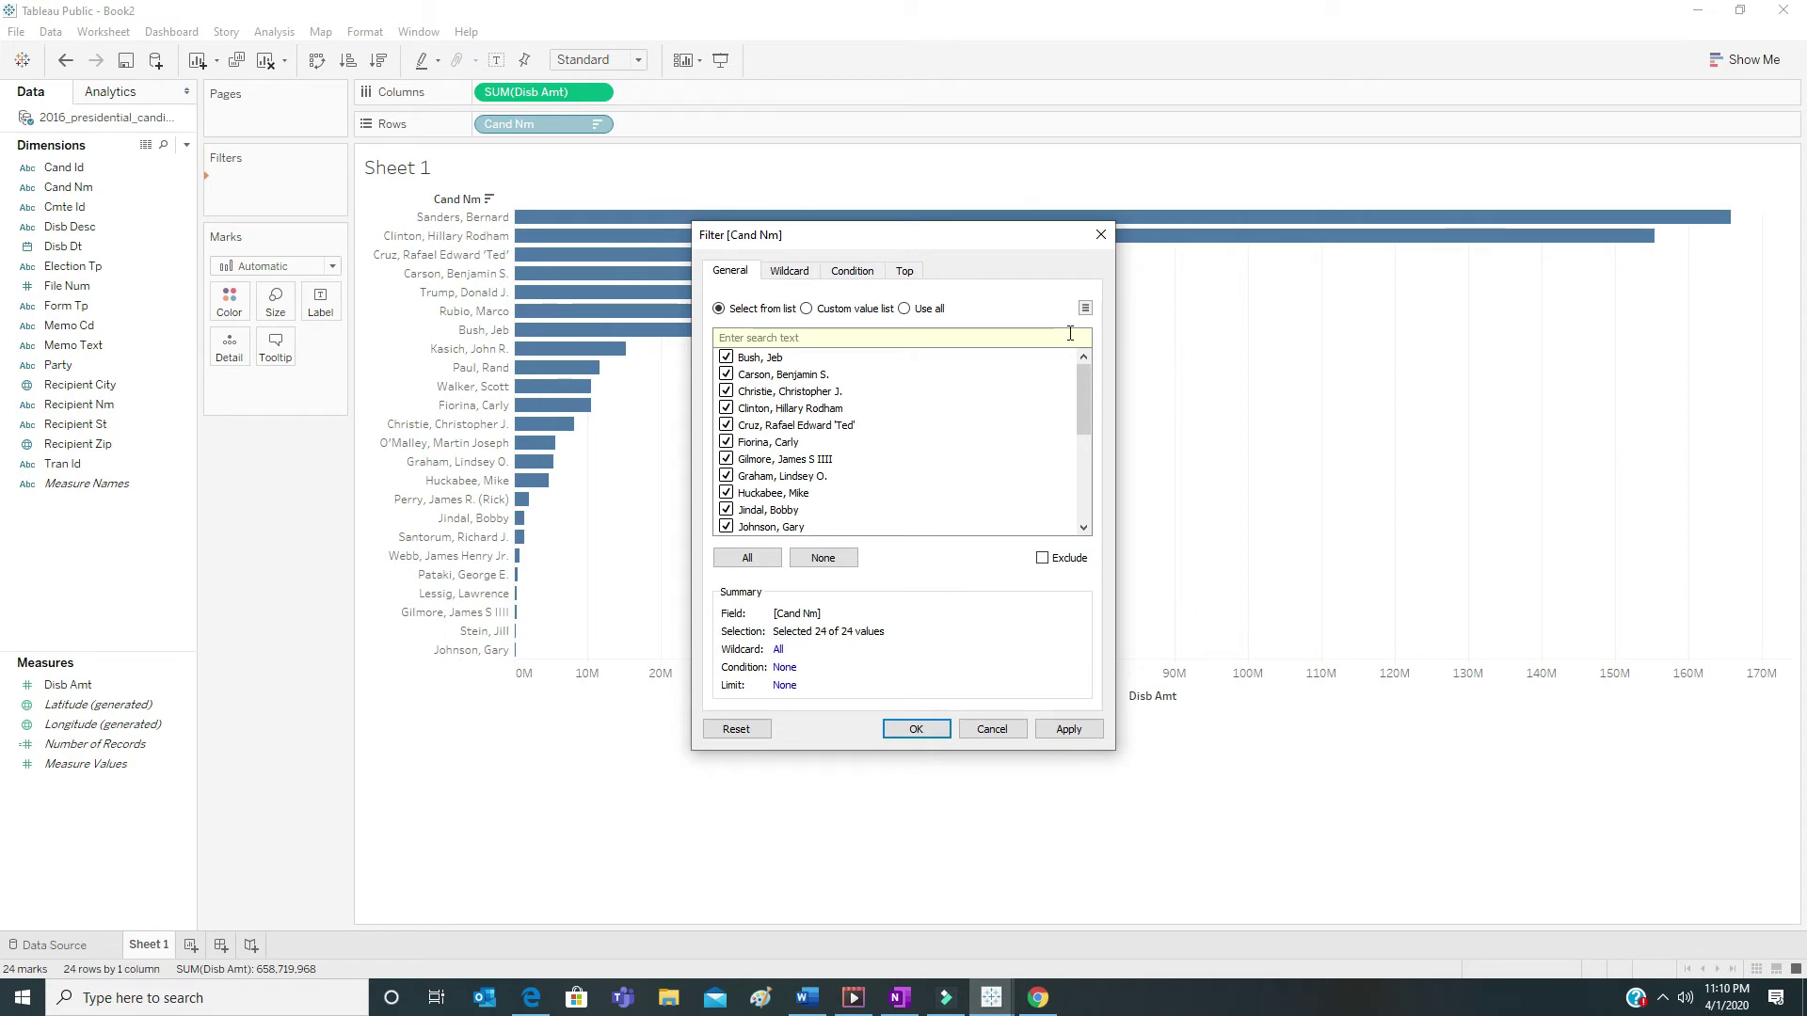
left_click(905, 272)
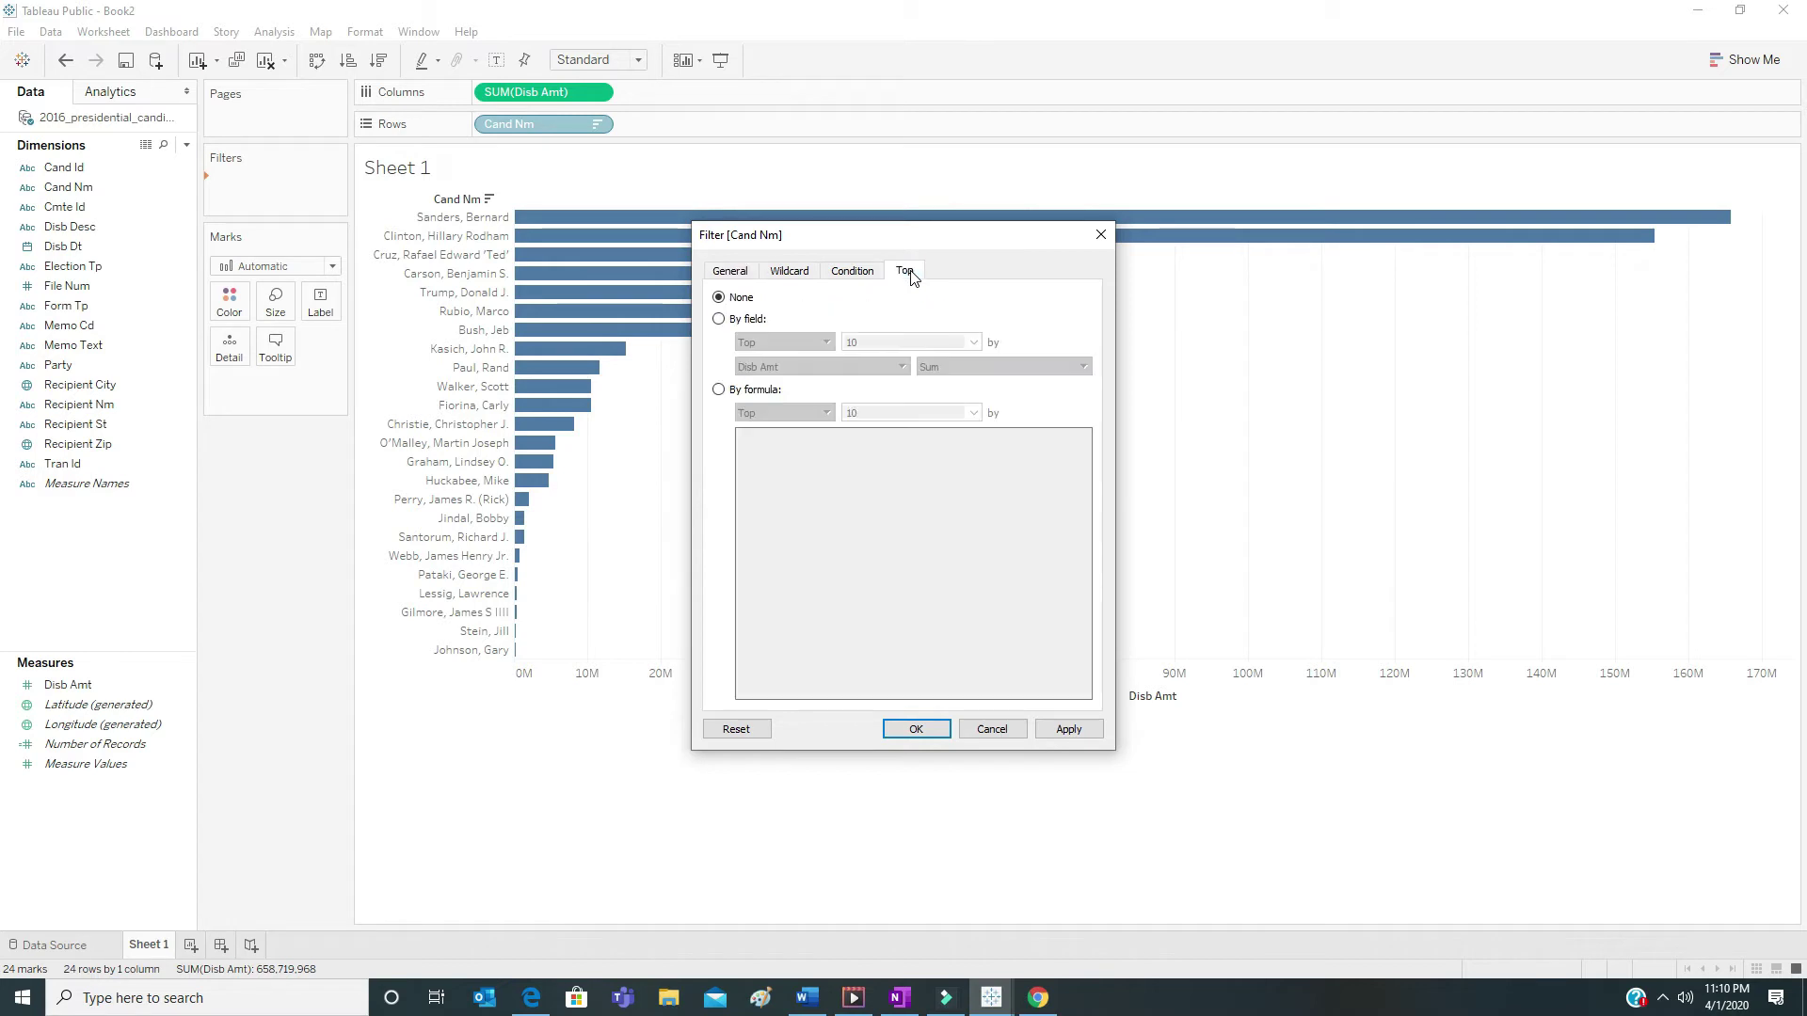
left_click(718, 319)
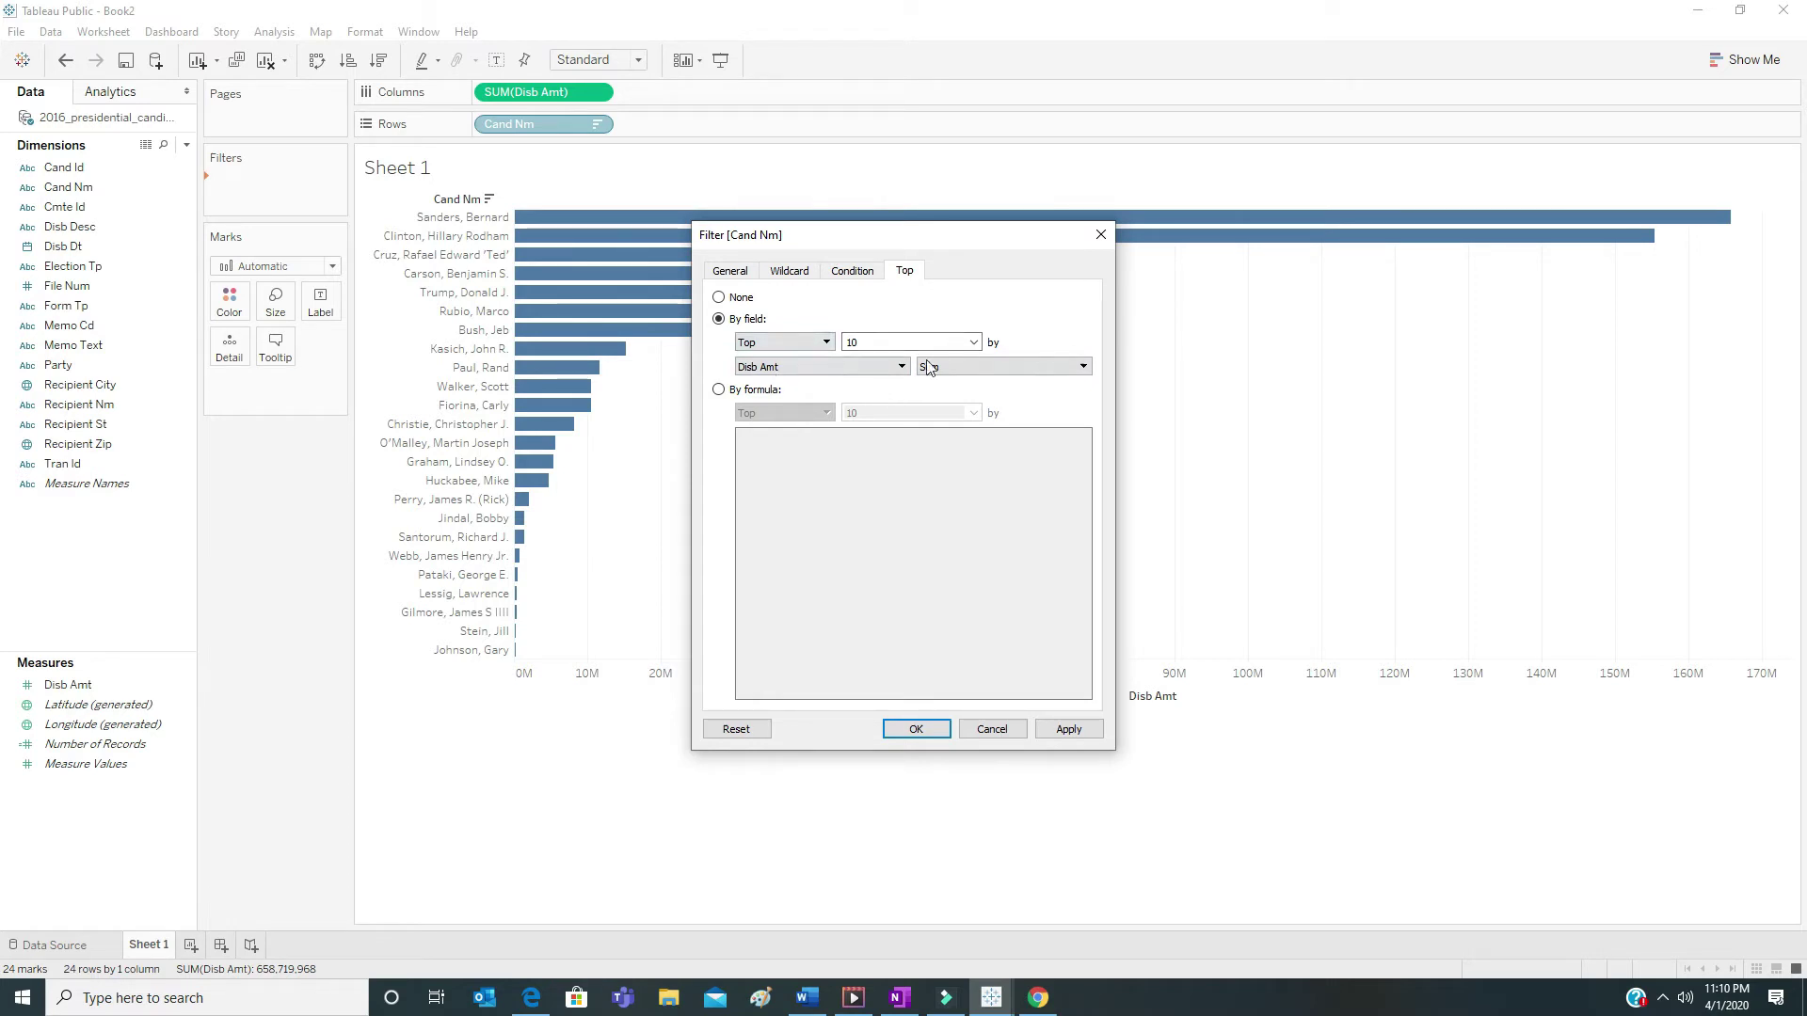
left_click(1068, 729)
left_click(914, 731)
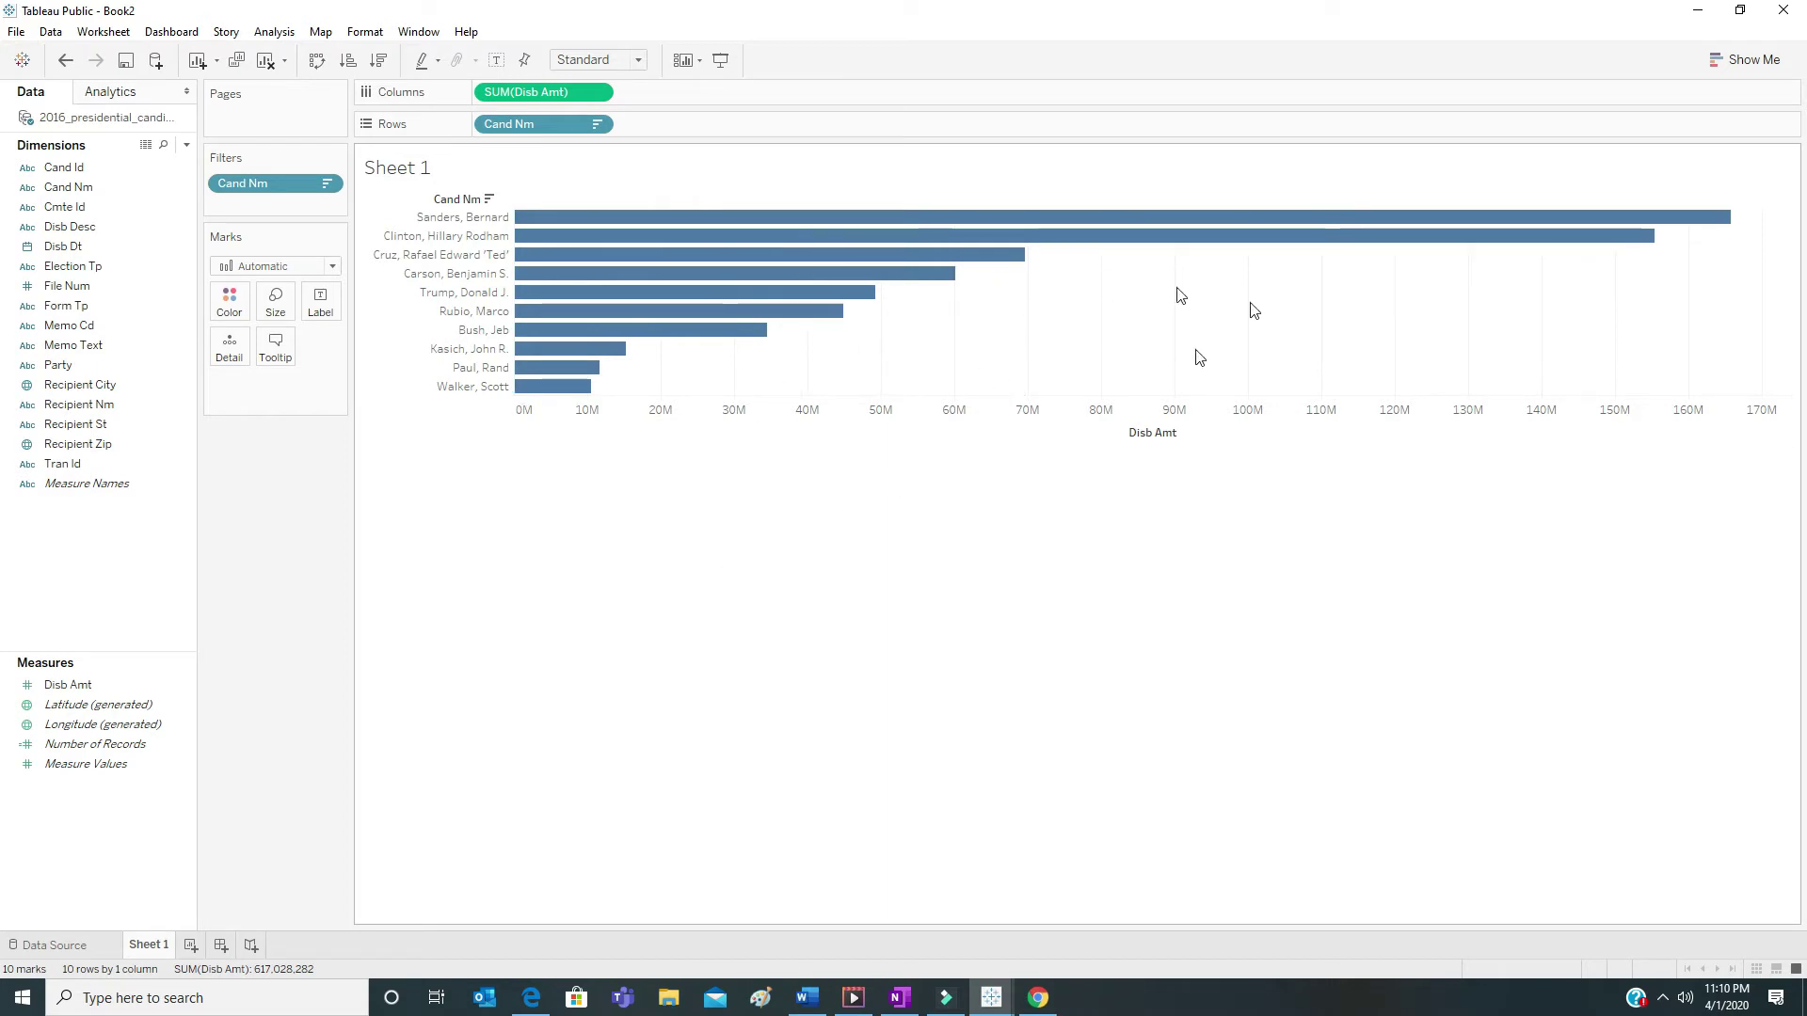
In the sheet's Format Lines pane, set the column grid lines to None
right_click(1069, 310)
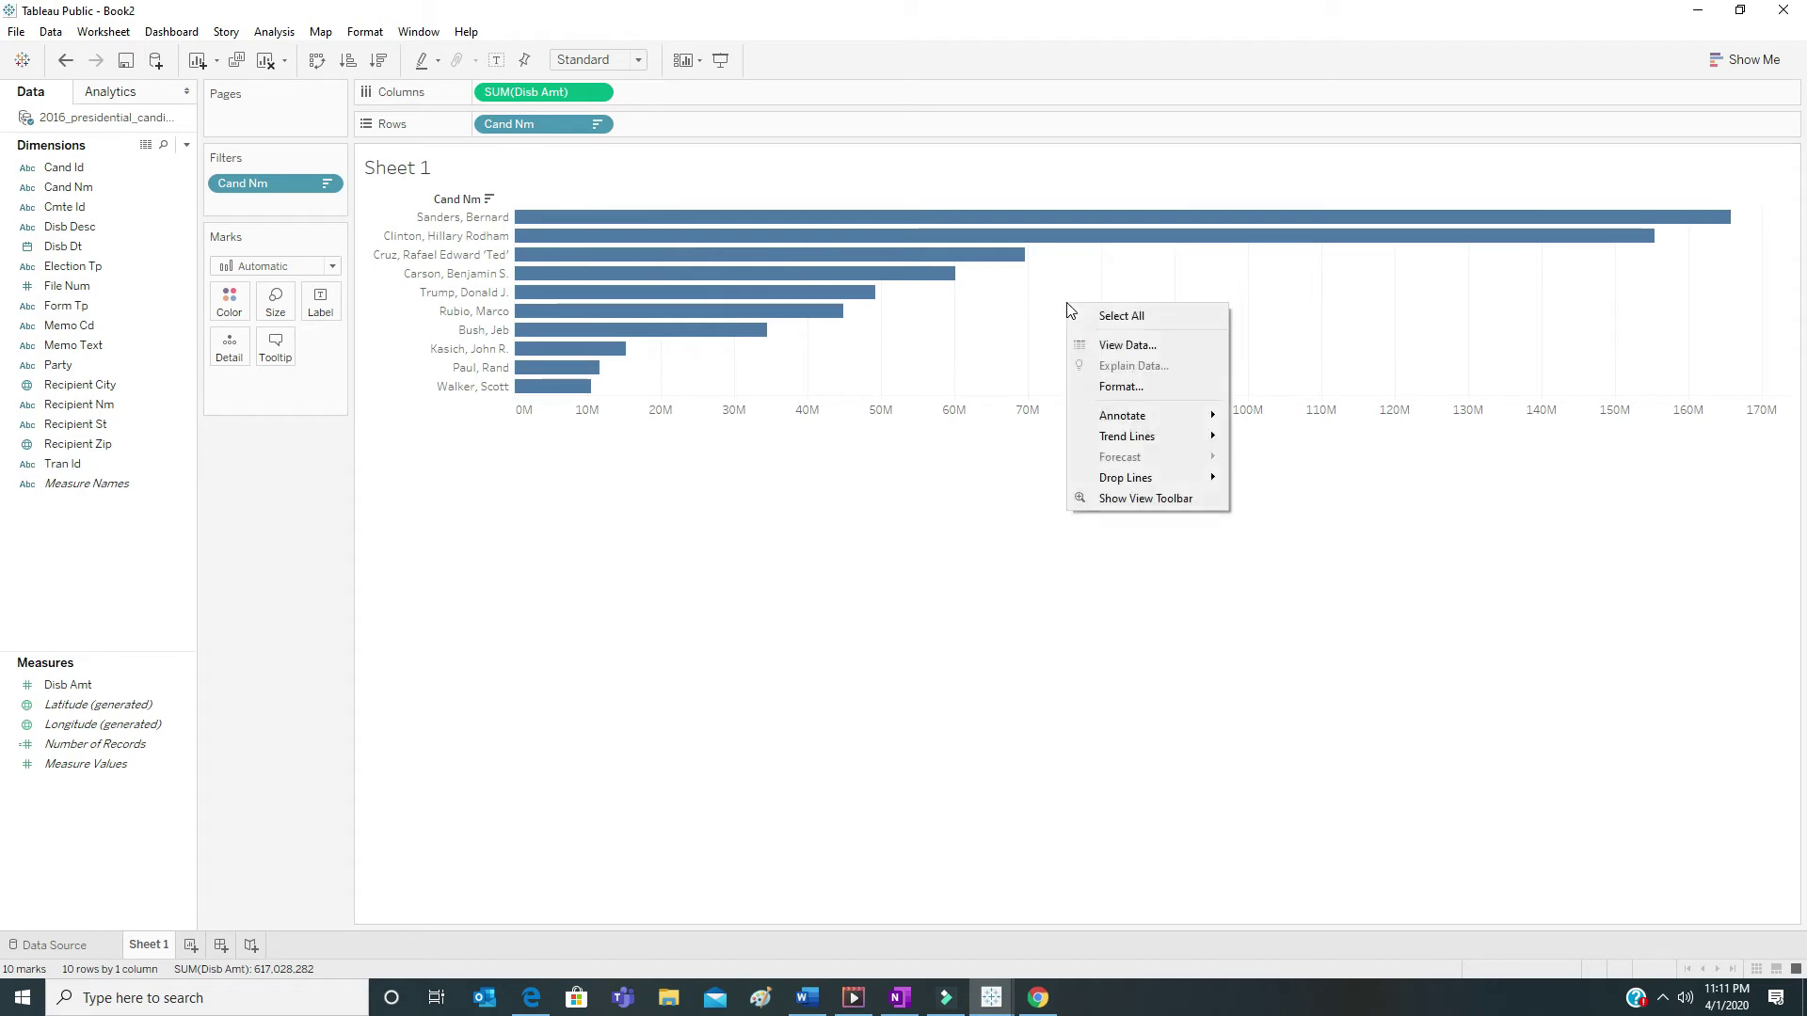
left_click(1155, 388)
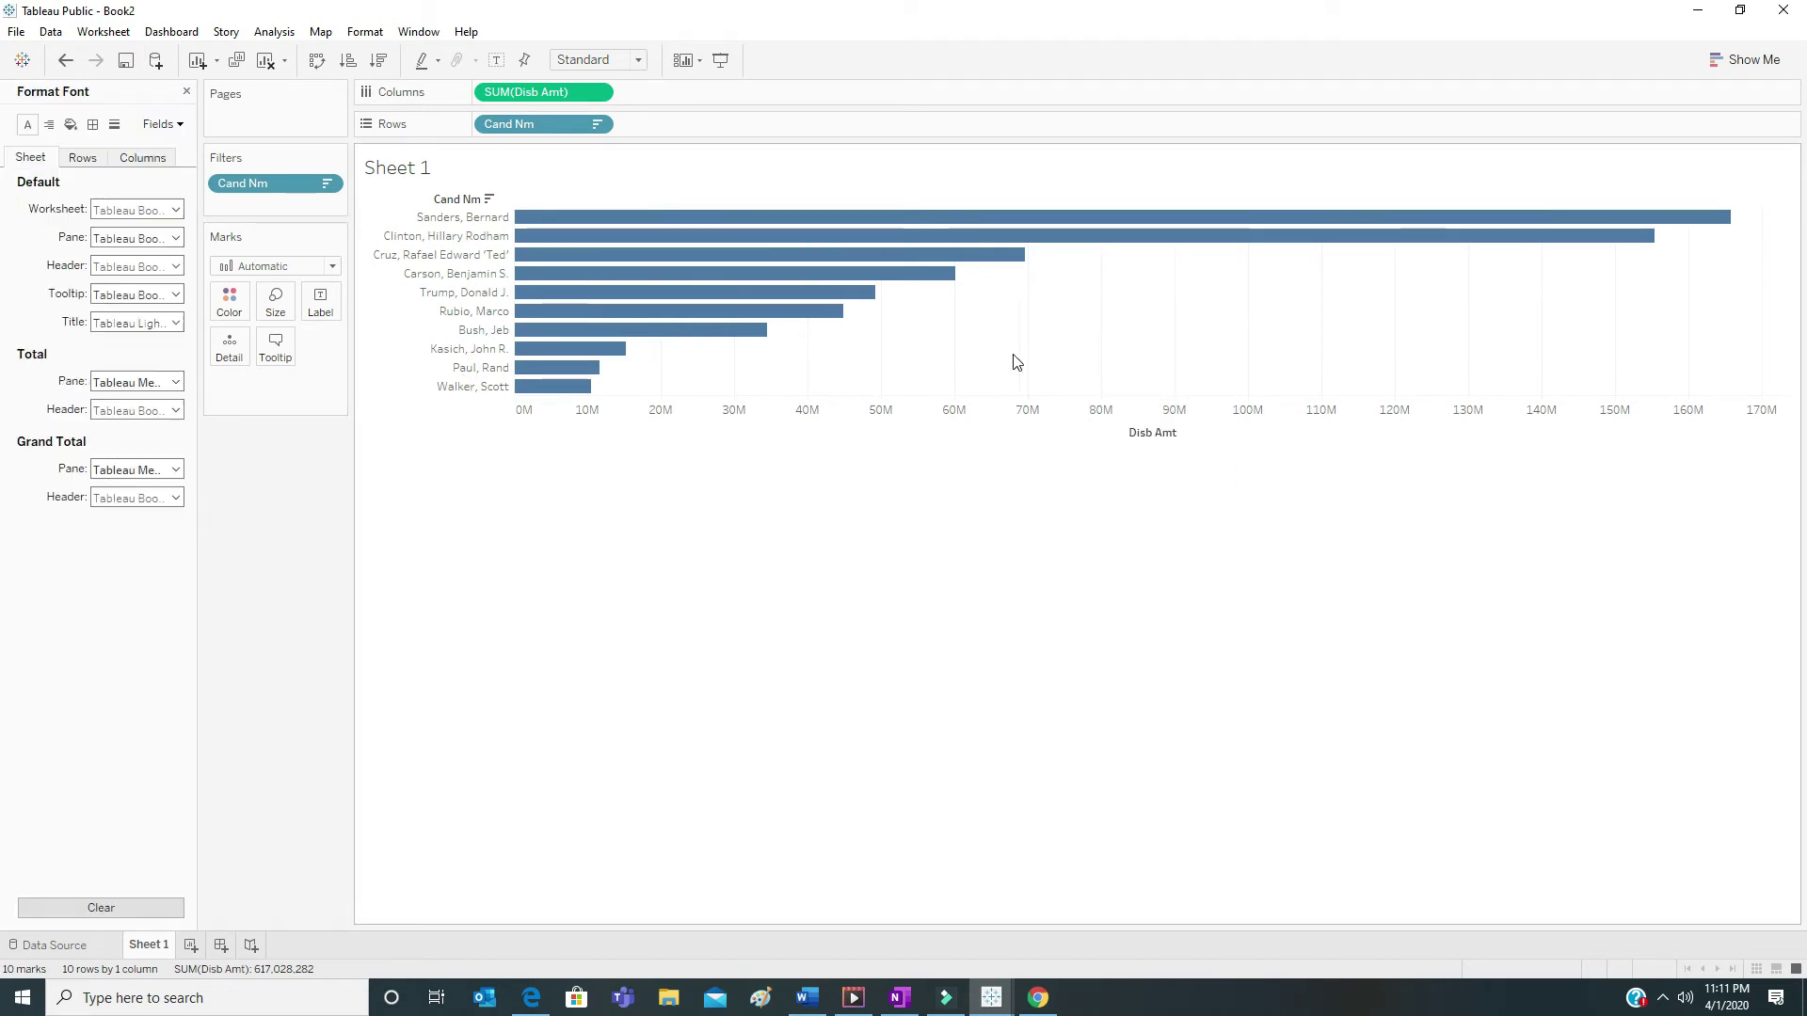
left_click(110, 129)
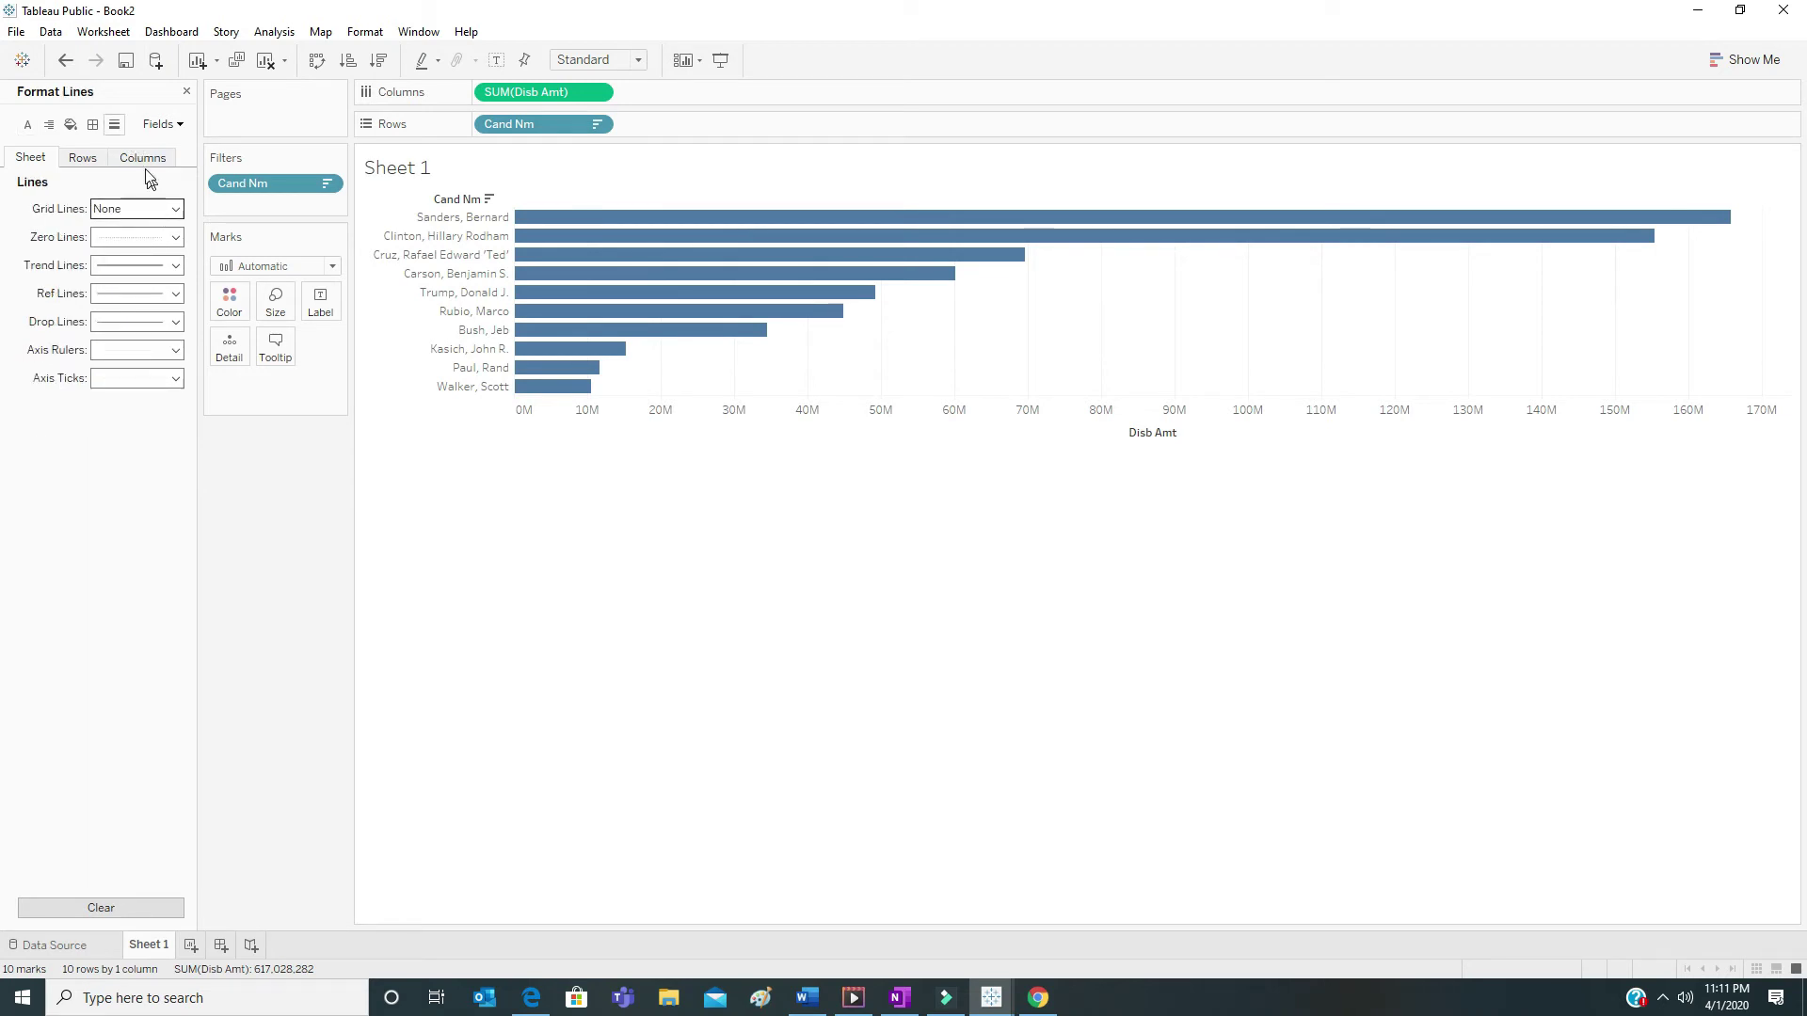
left_click(145, 158)
left_click(158, 208)
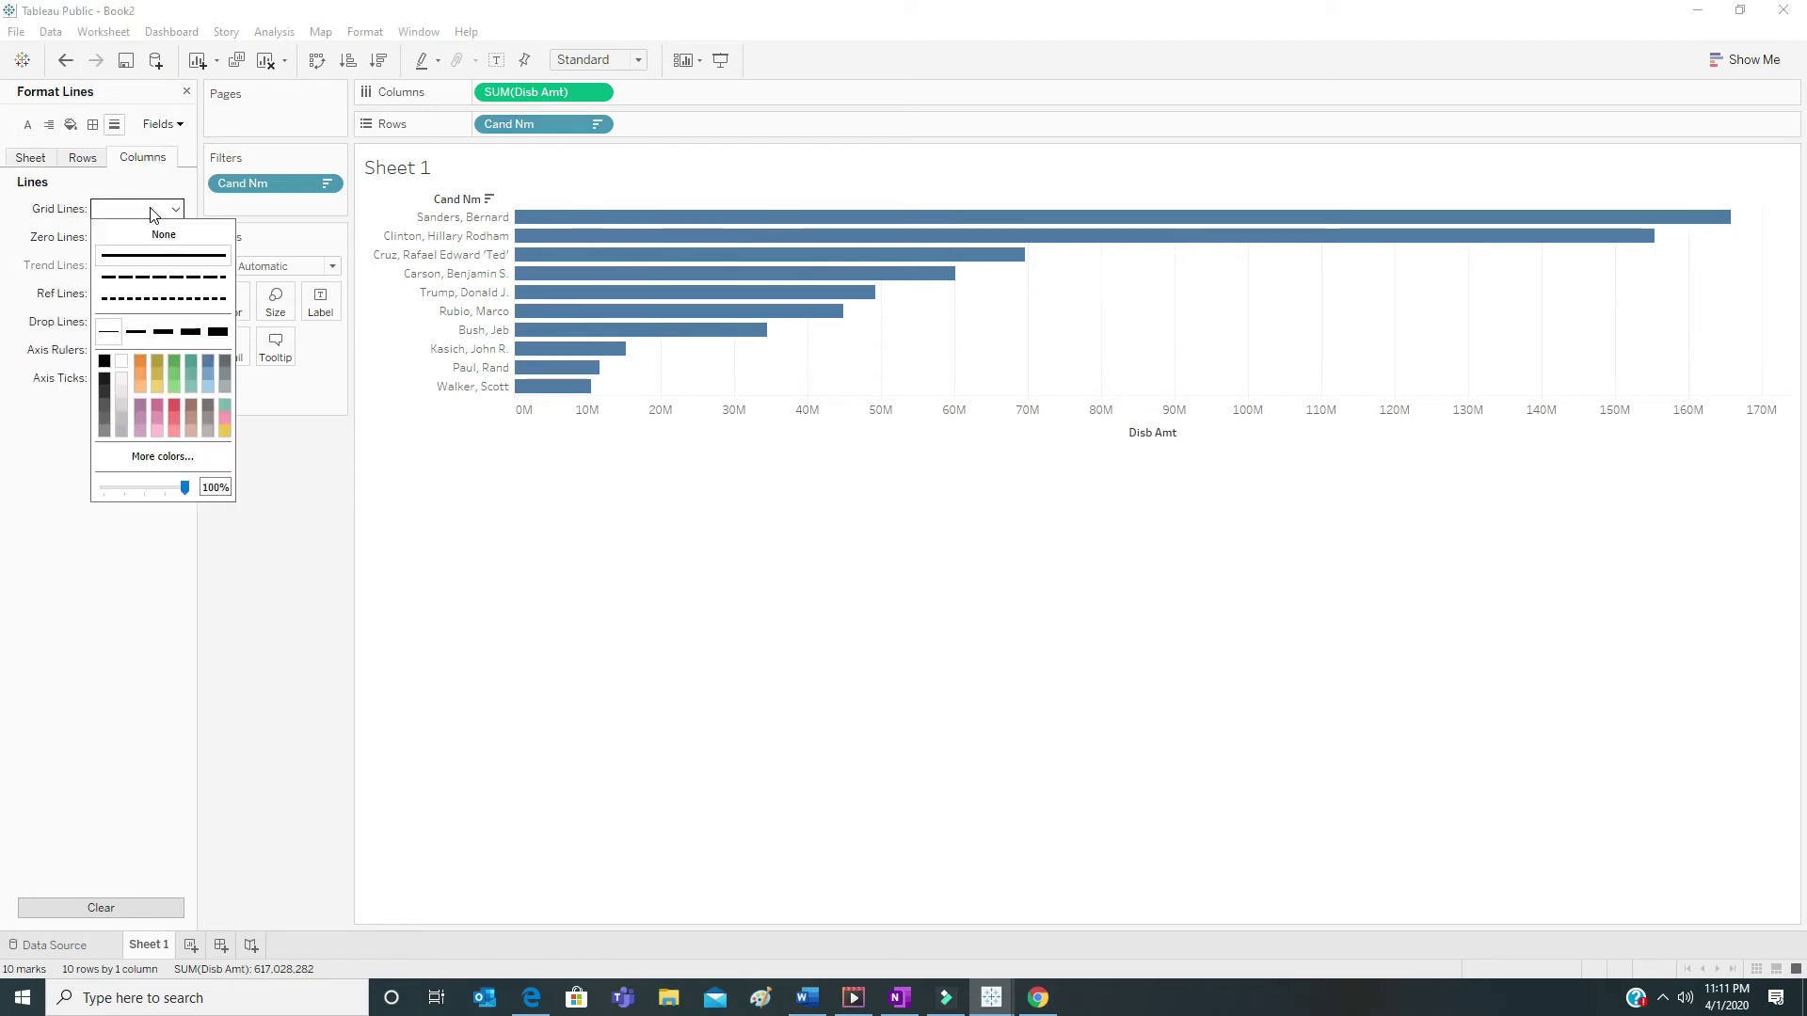
left_click(164, 235)
left_click(117, 523)
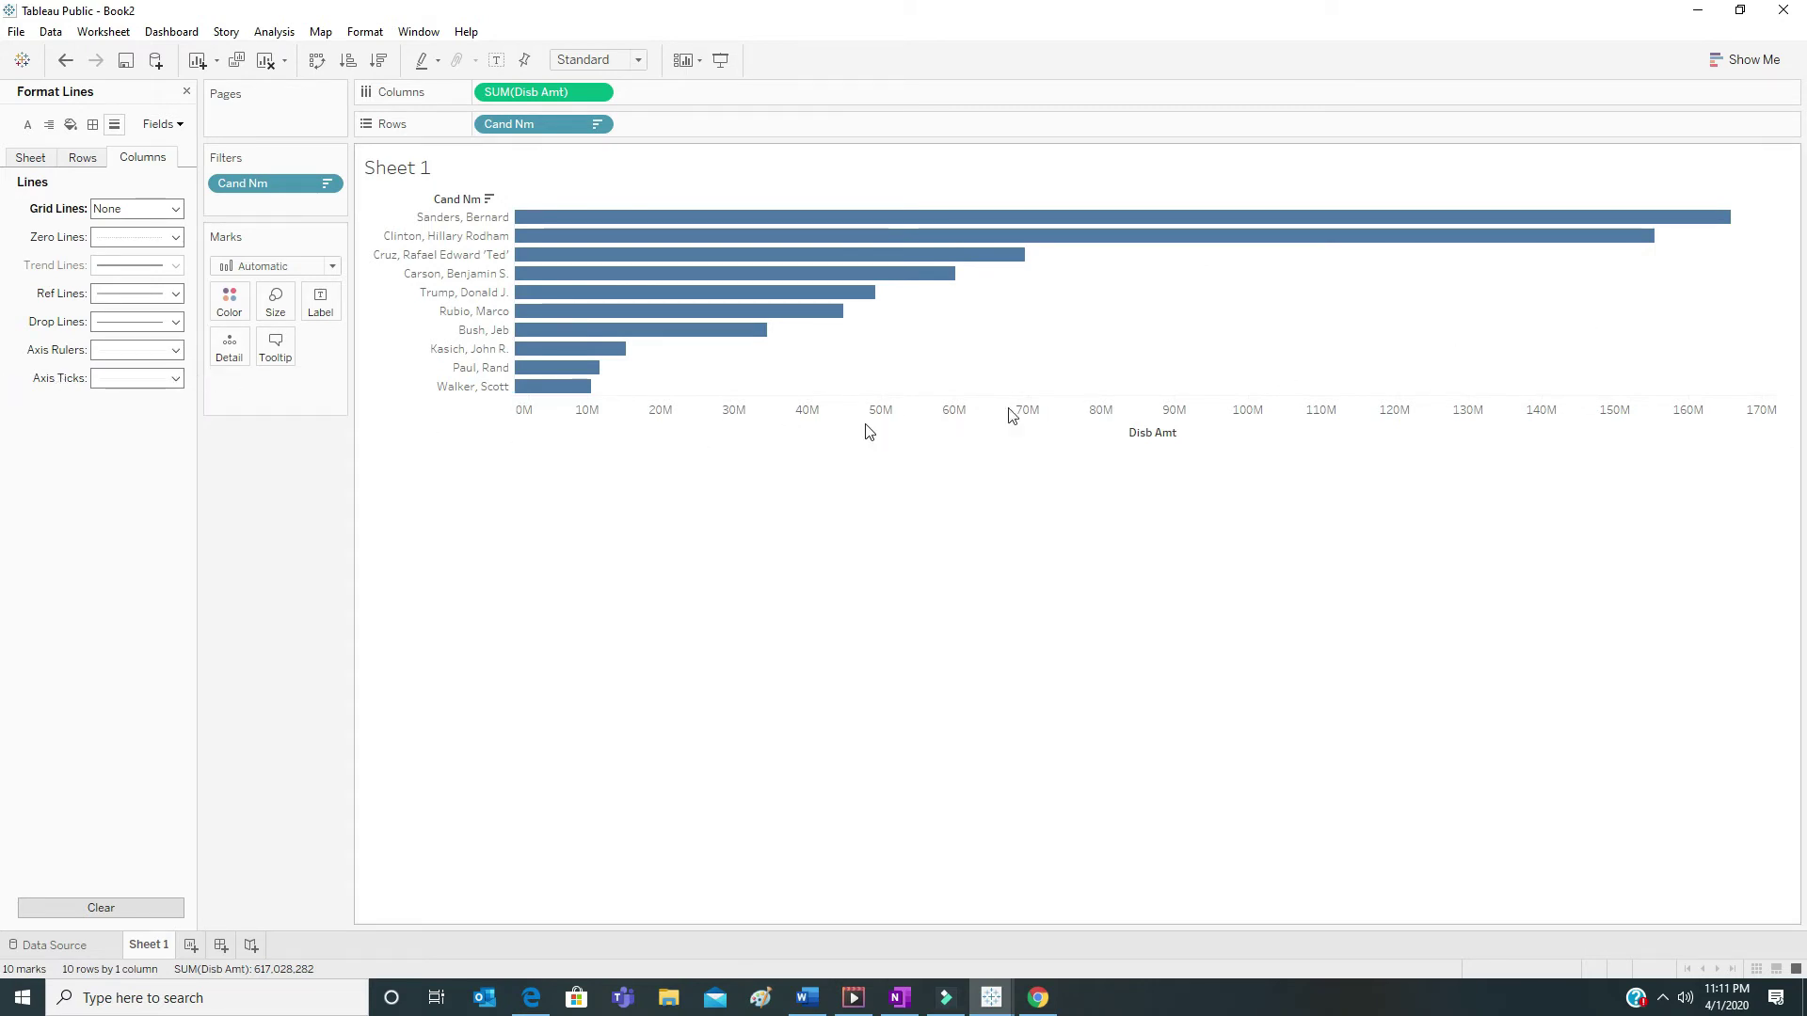
Set Axis Rulers to None for both Columns and Rows
left_click(177, 351)
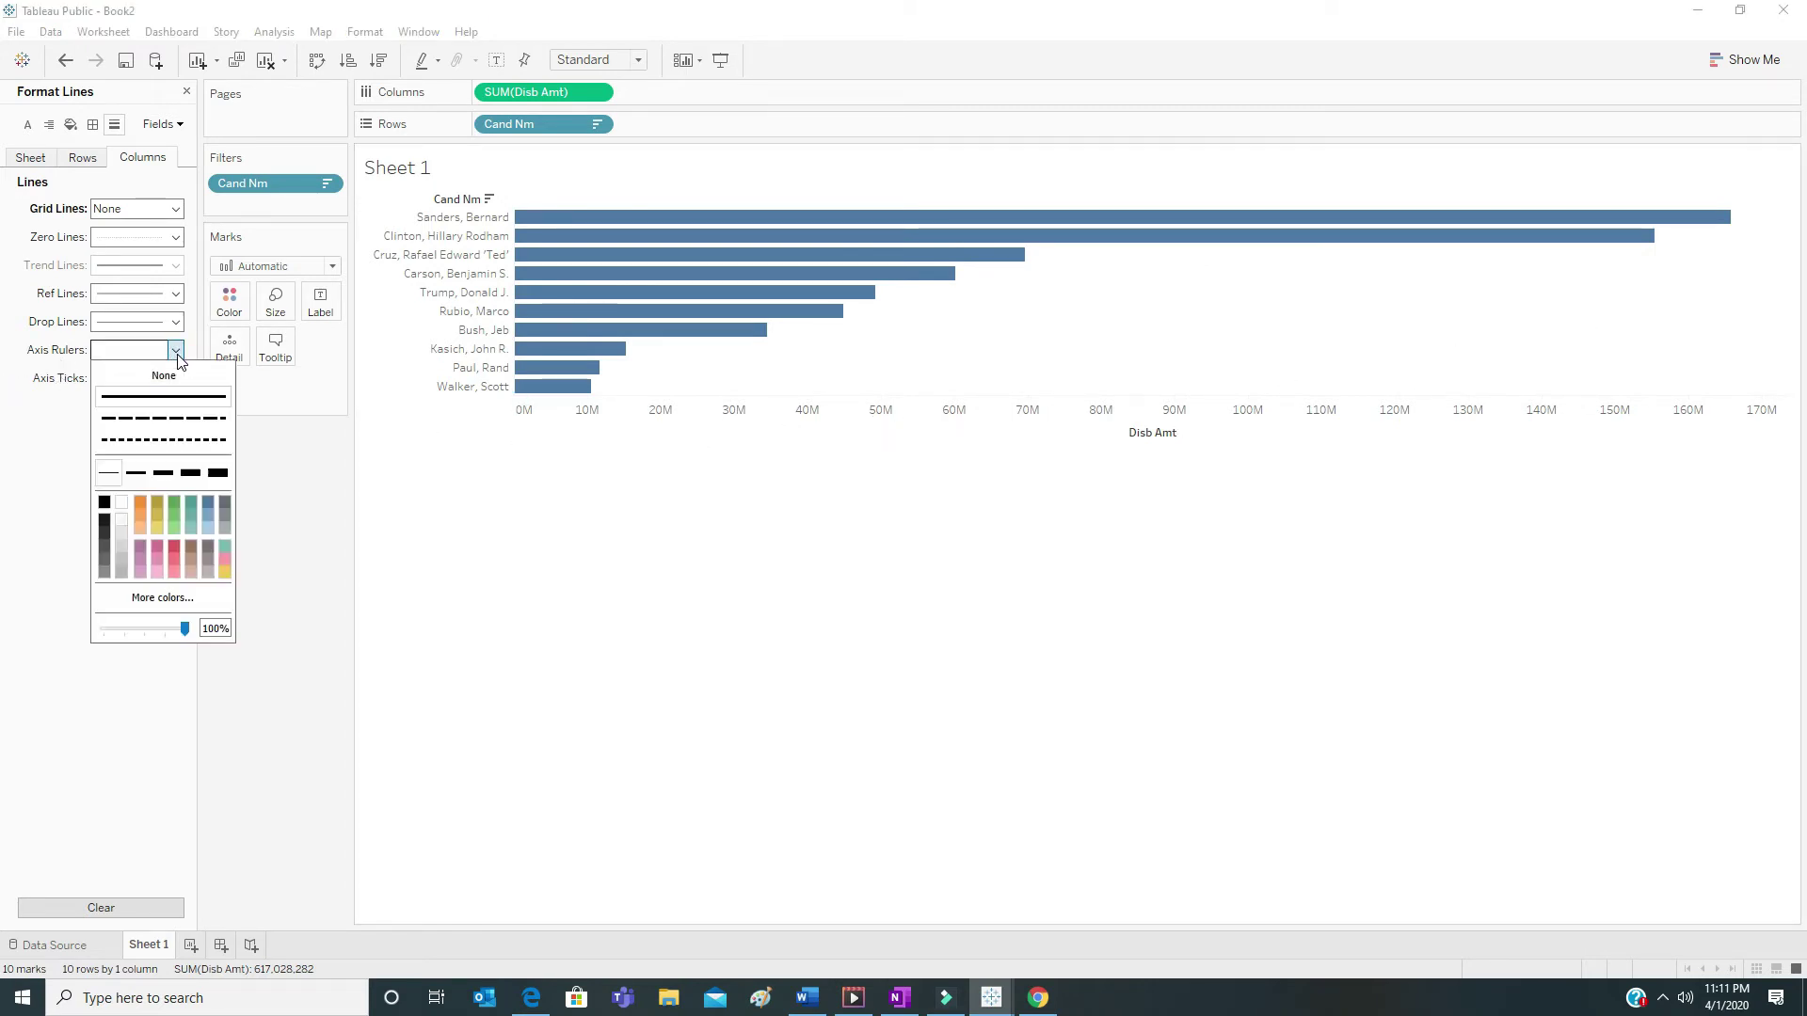
left_click(164, 375)
left_click(37, 471)
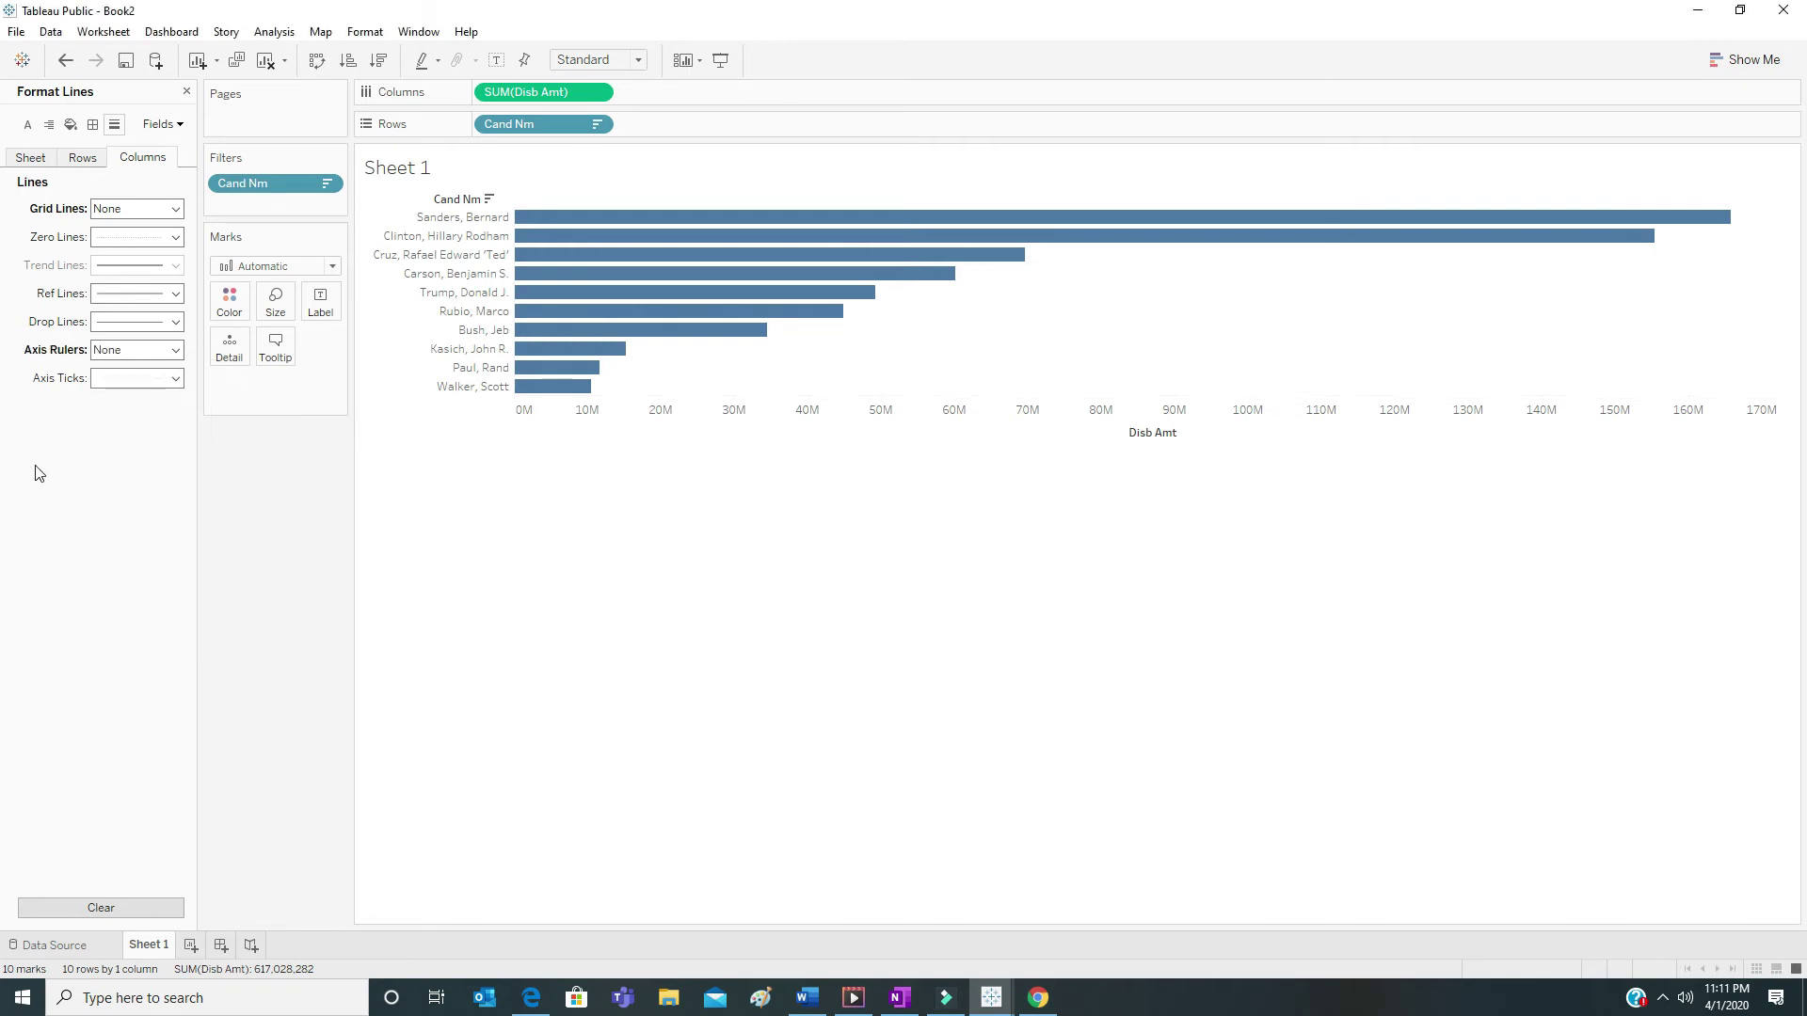
left_click(83, 158)
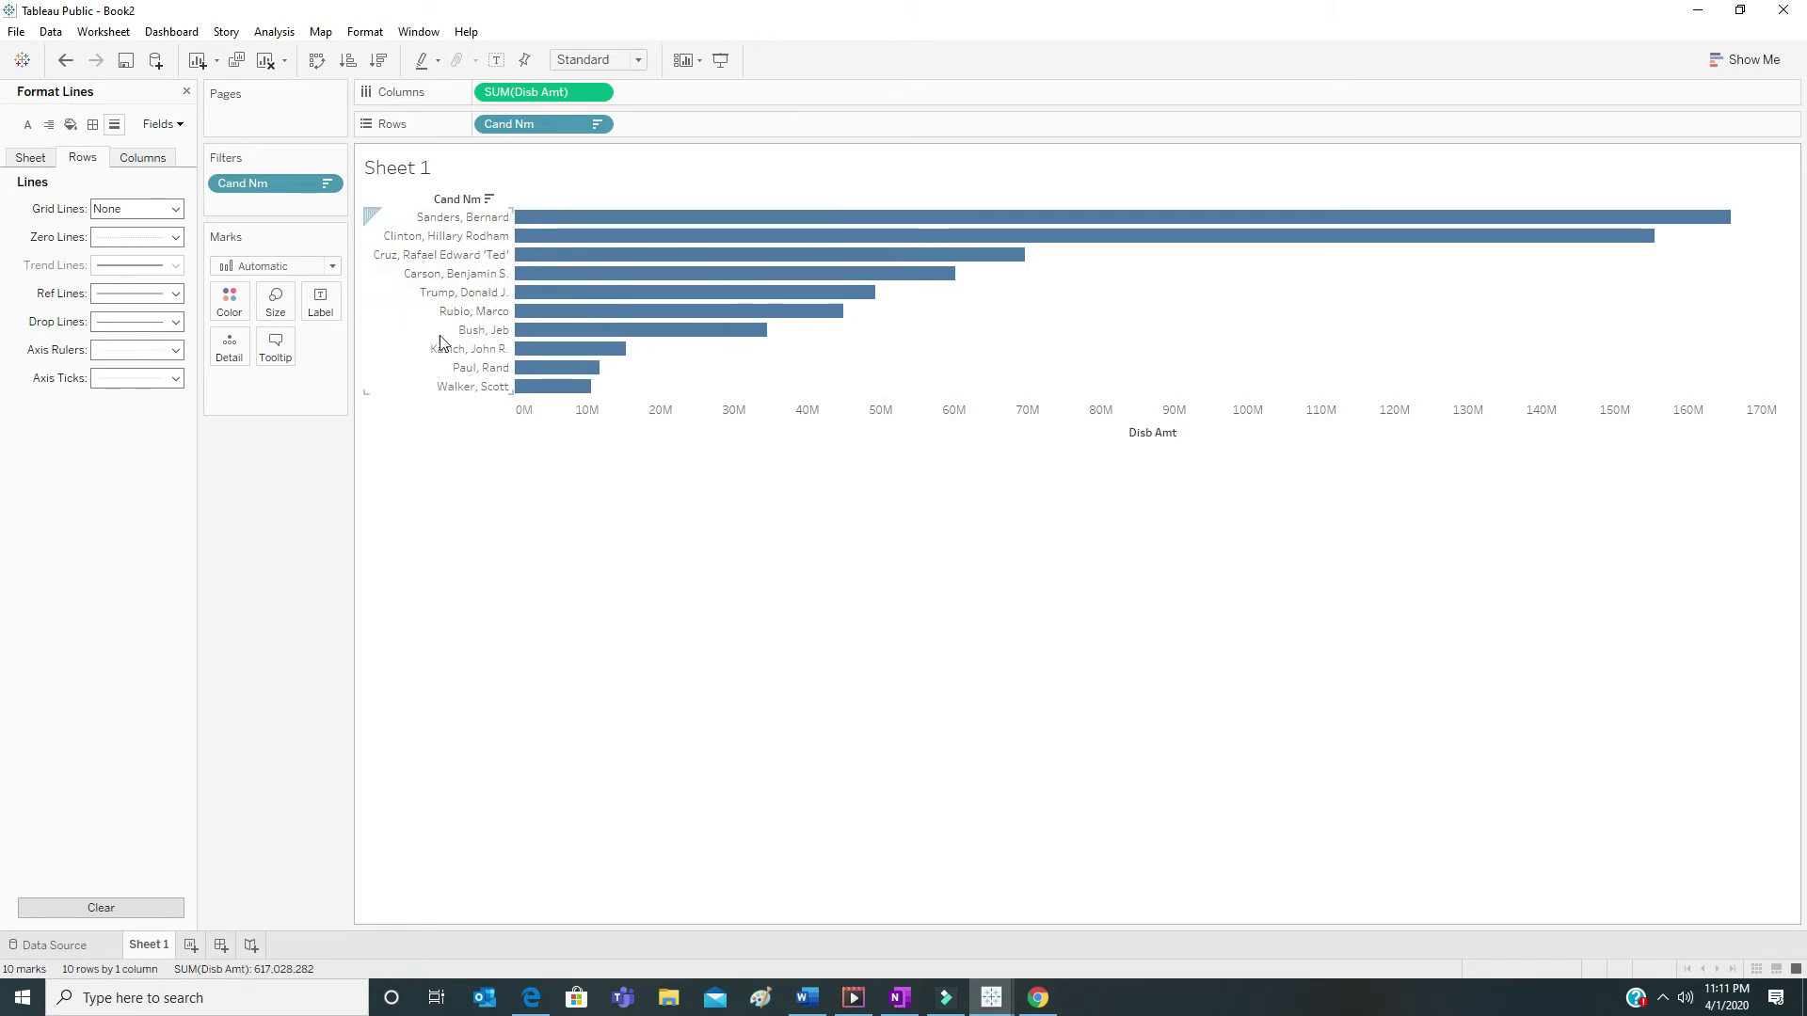
left_click(171, 351)
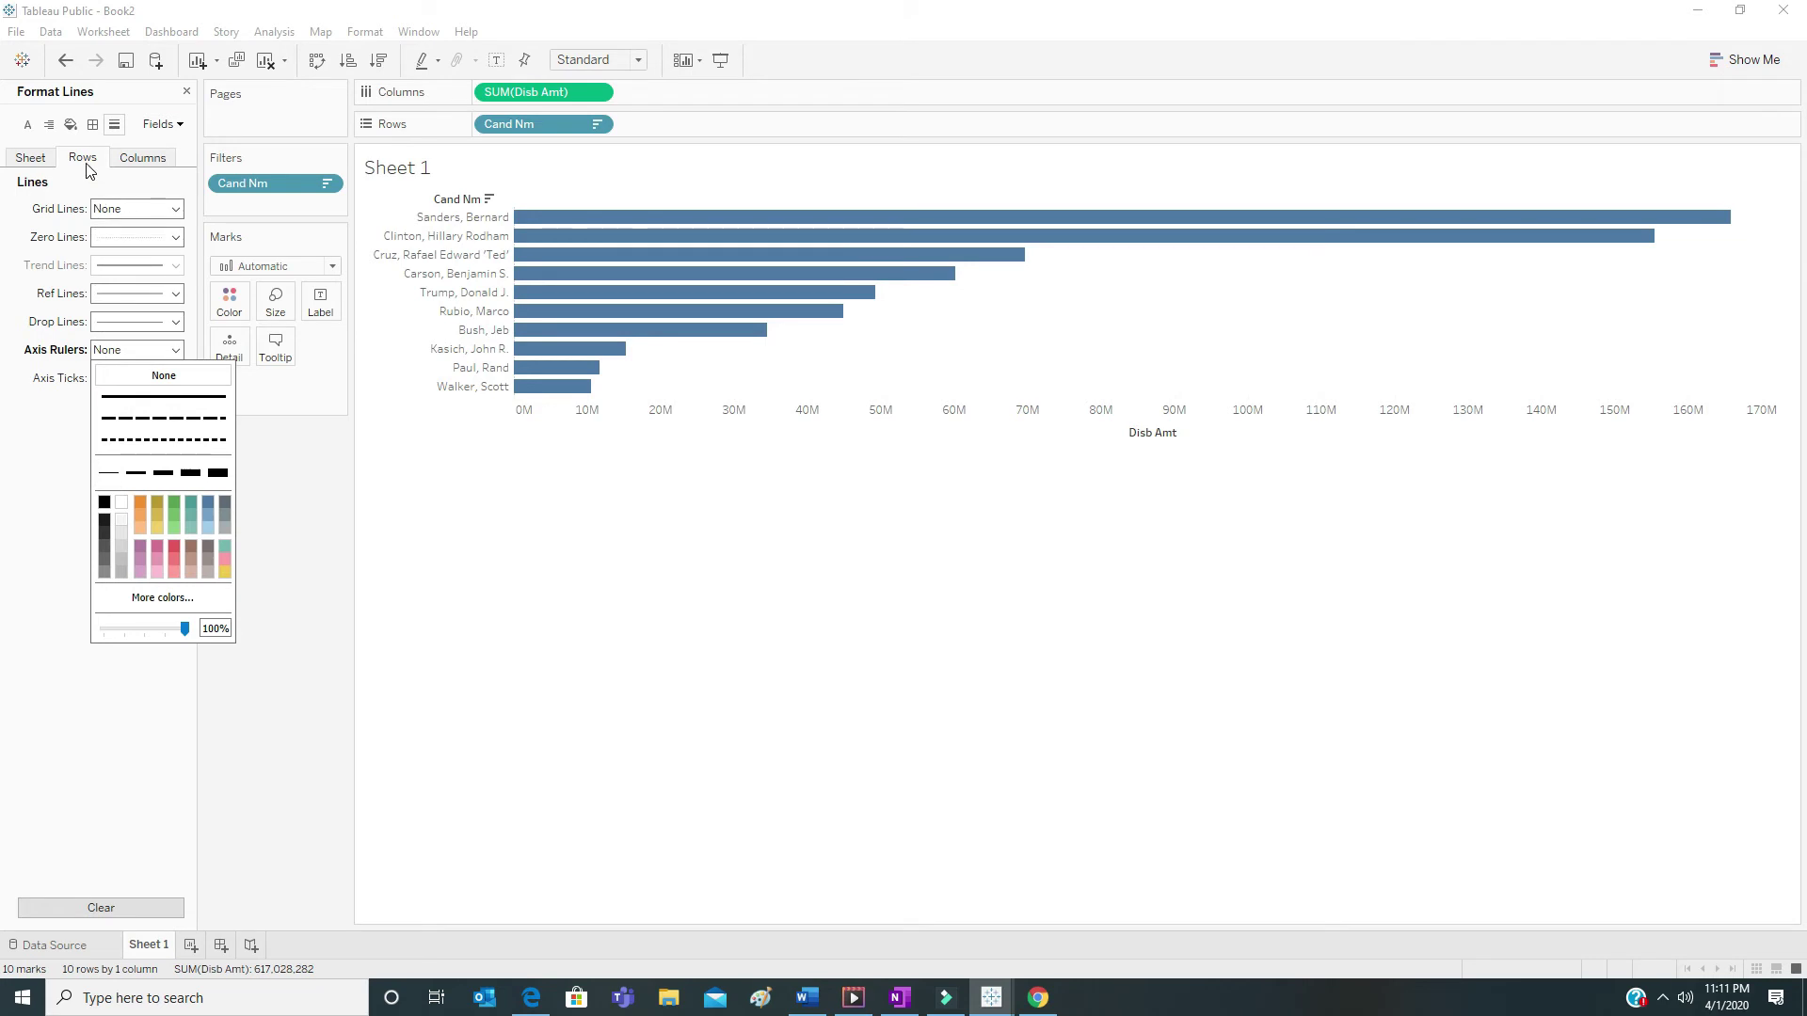
left_click(46, 343)
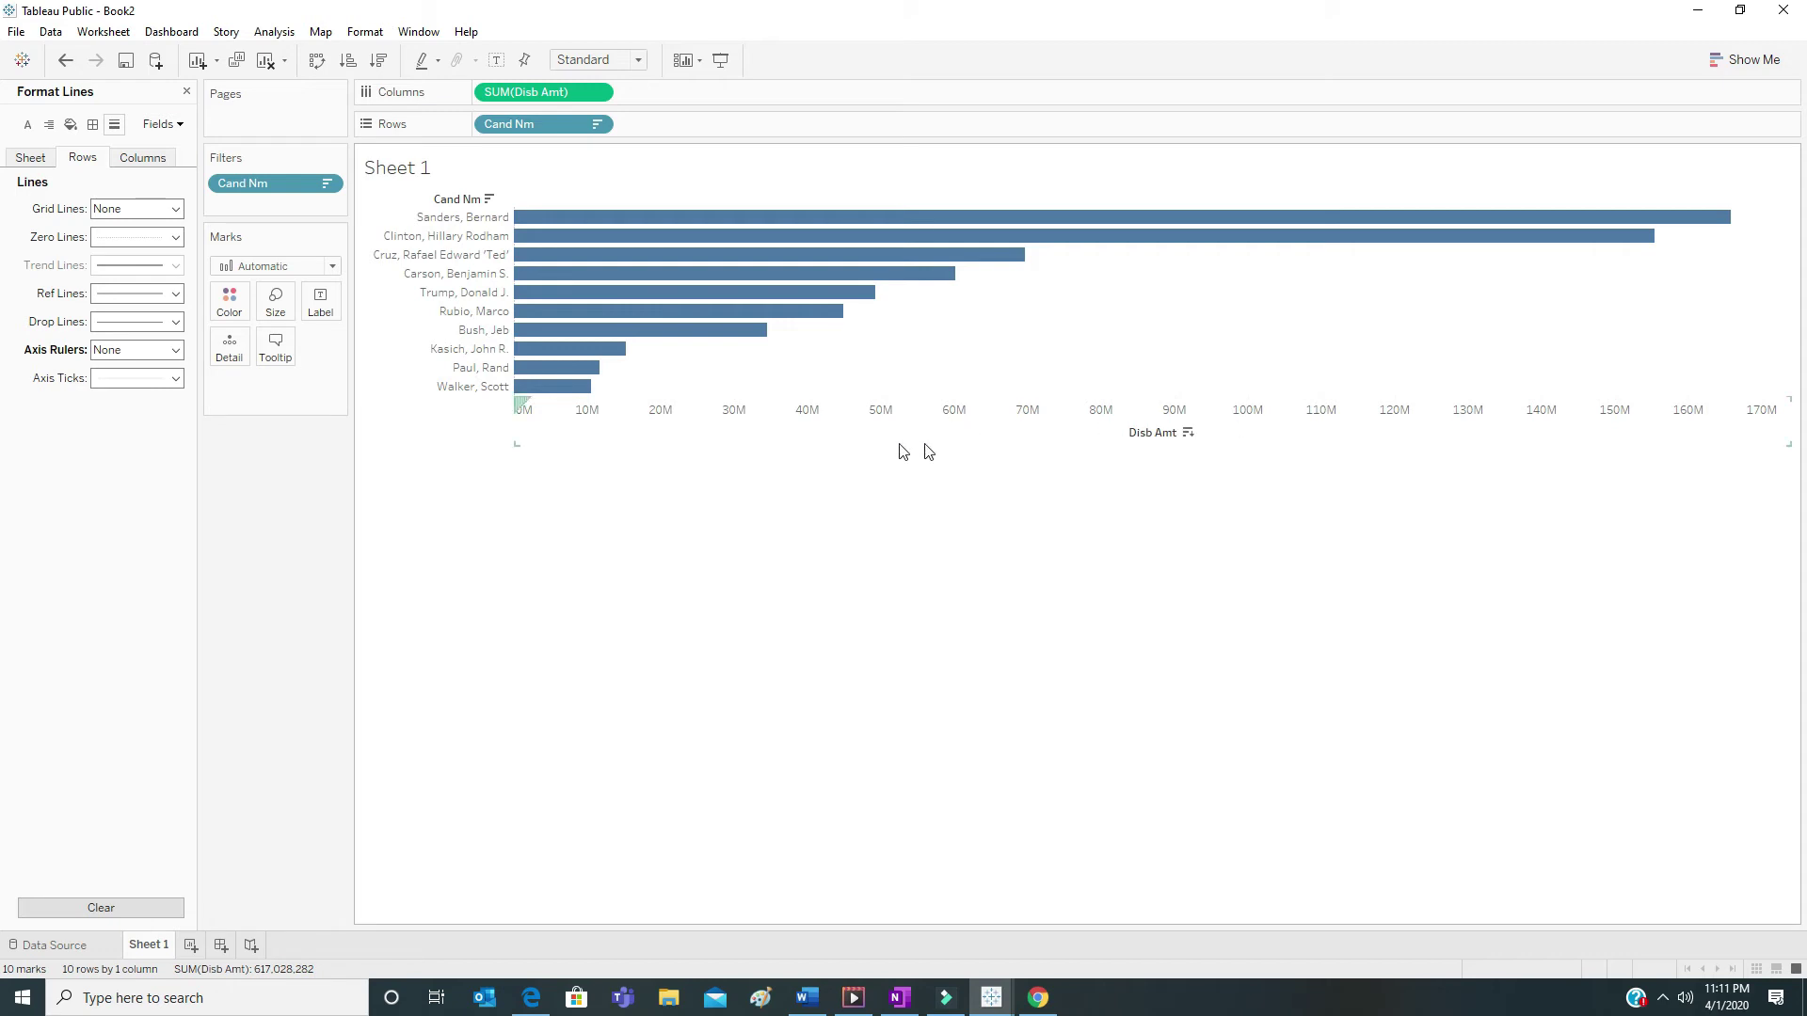
Hide the Disb Amt axis header and the Cand Nm field label for rows
right_click(1163, 442)
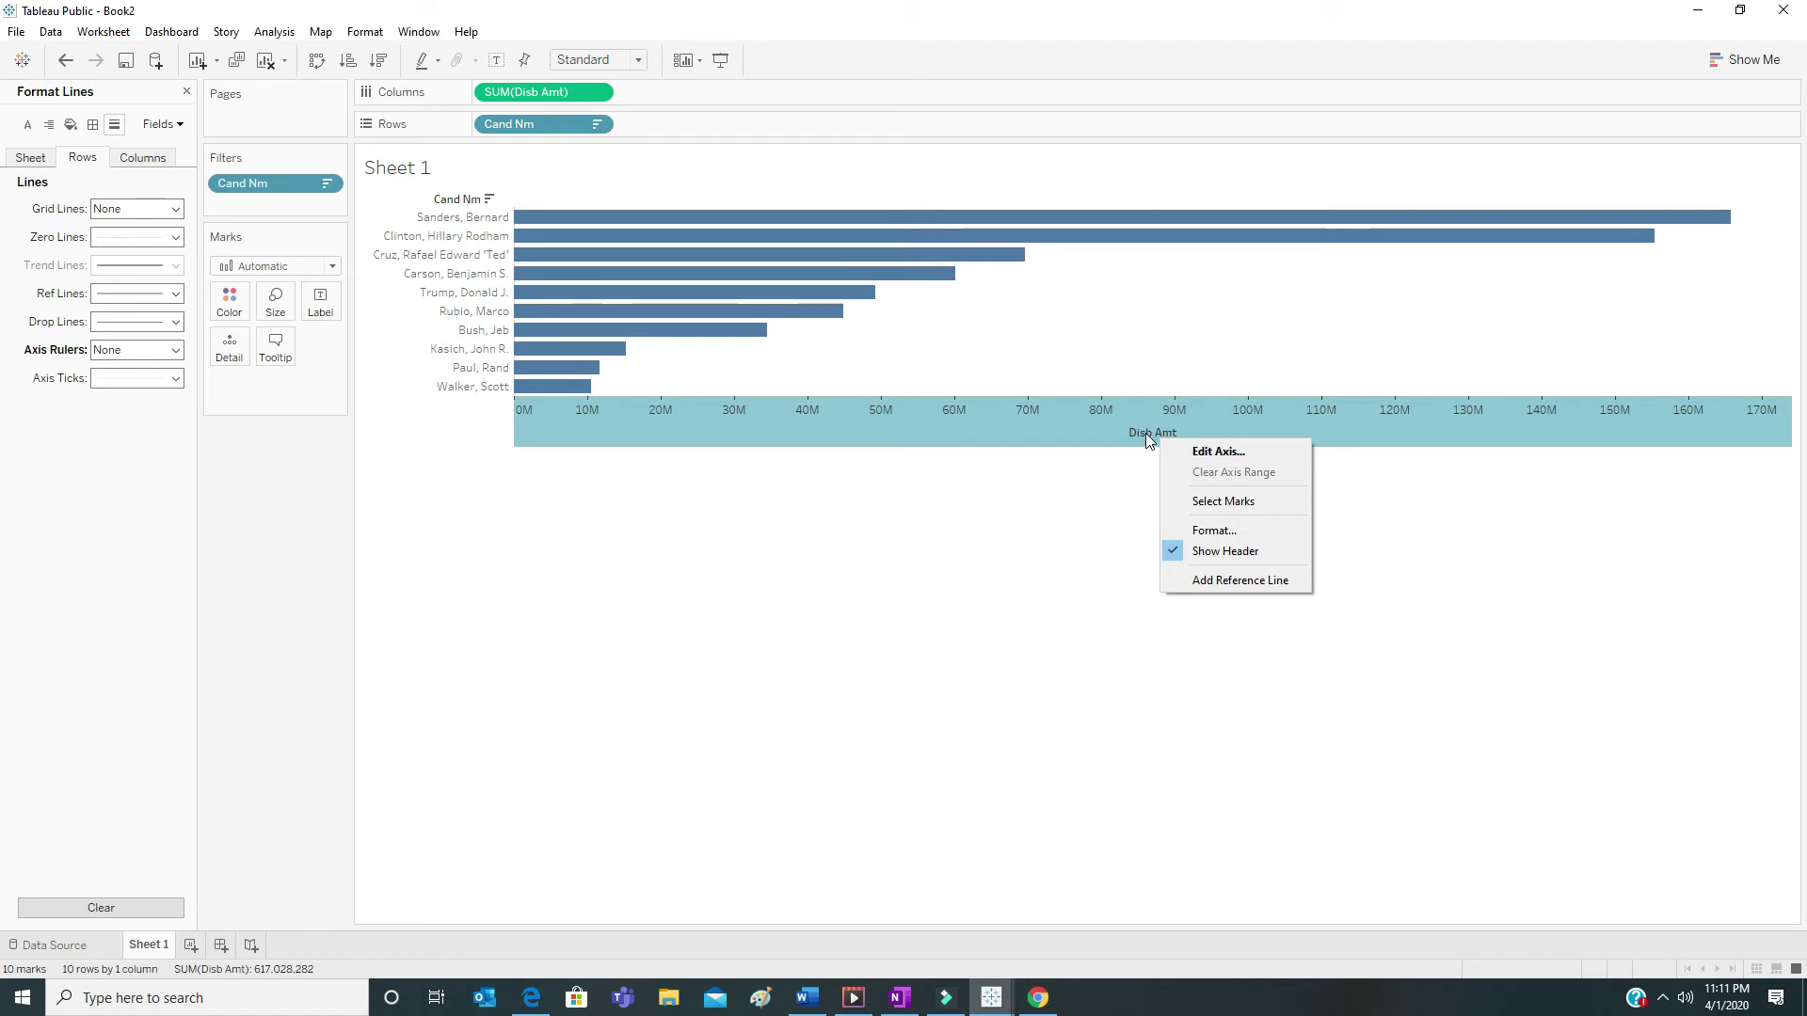
left_click(1230, 556)
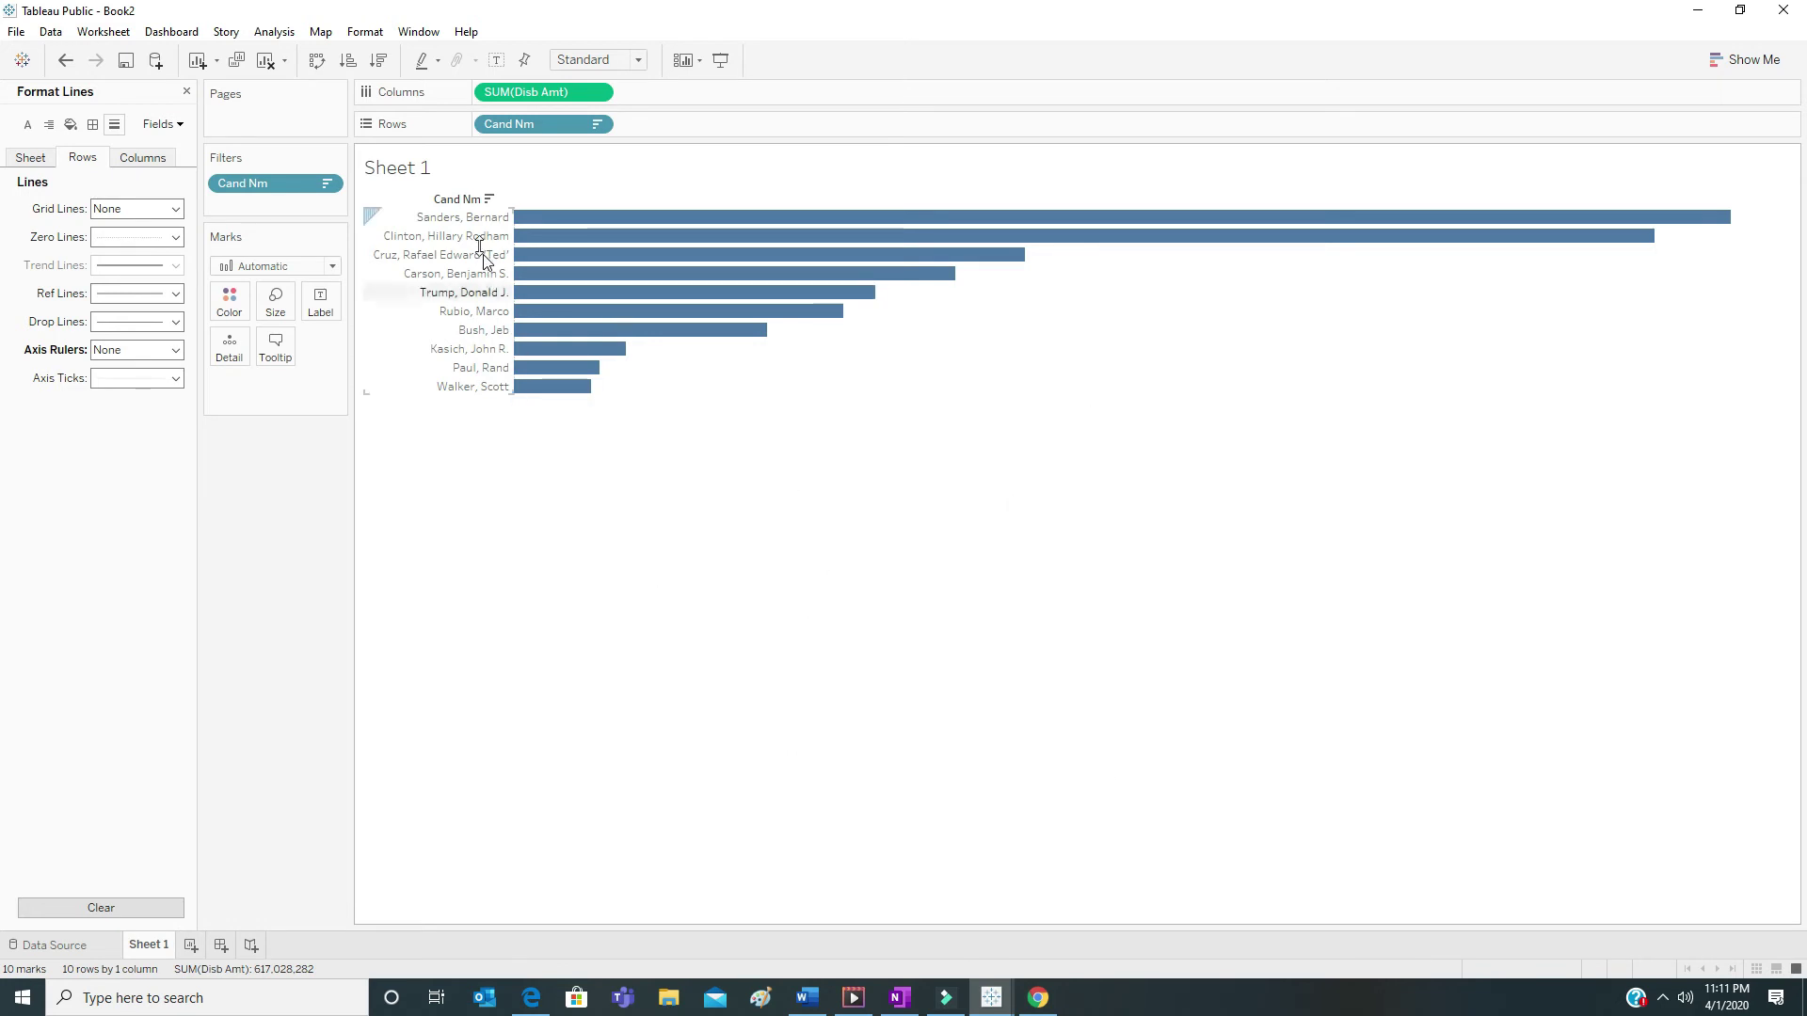
right_click(467, 200)
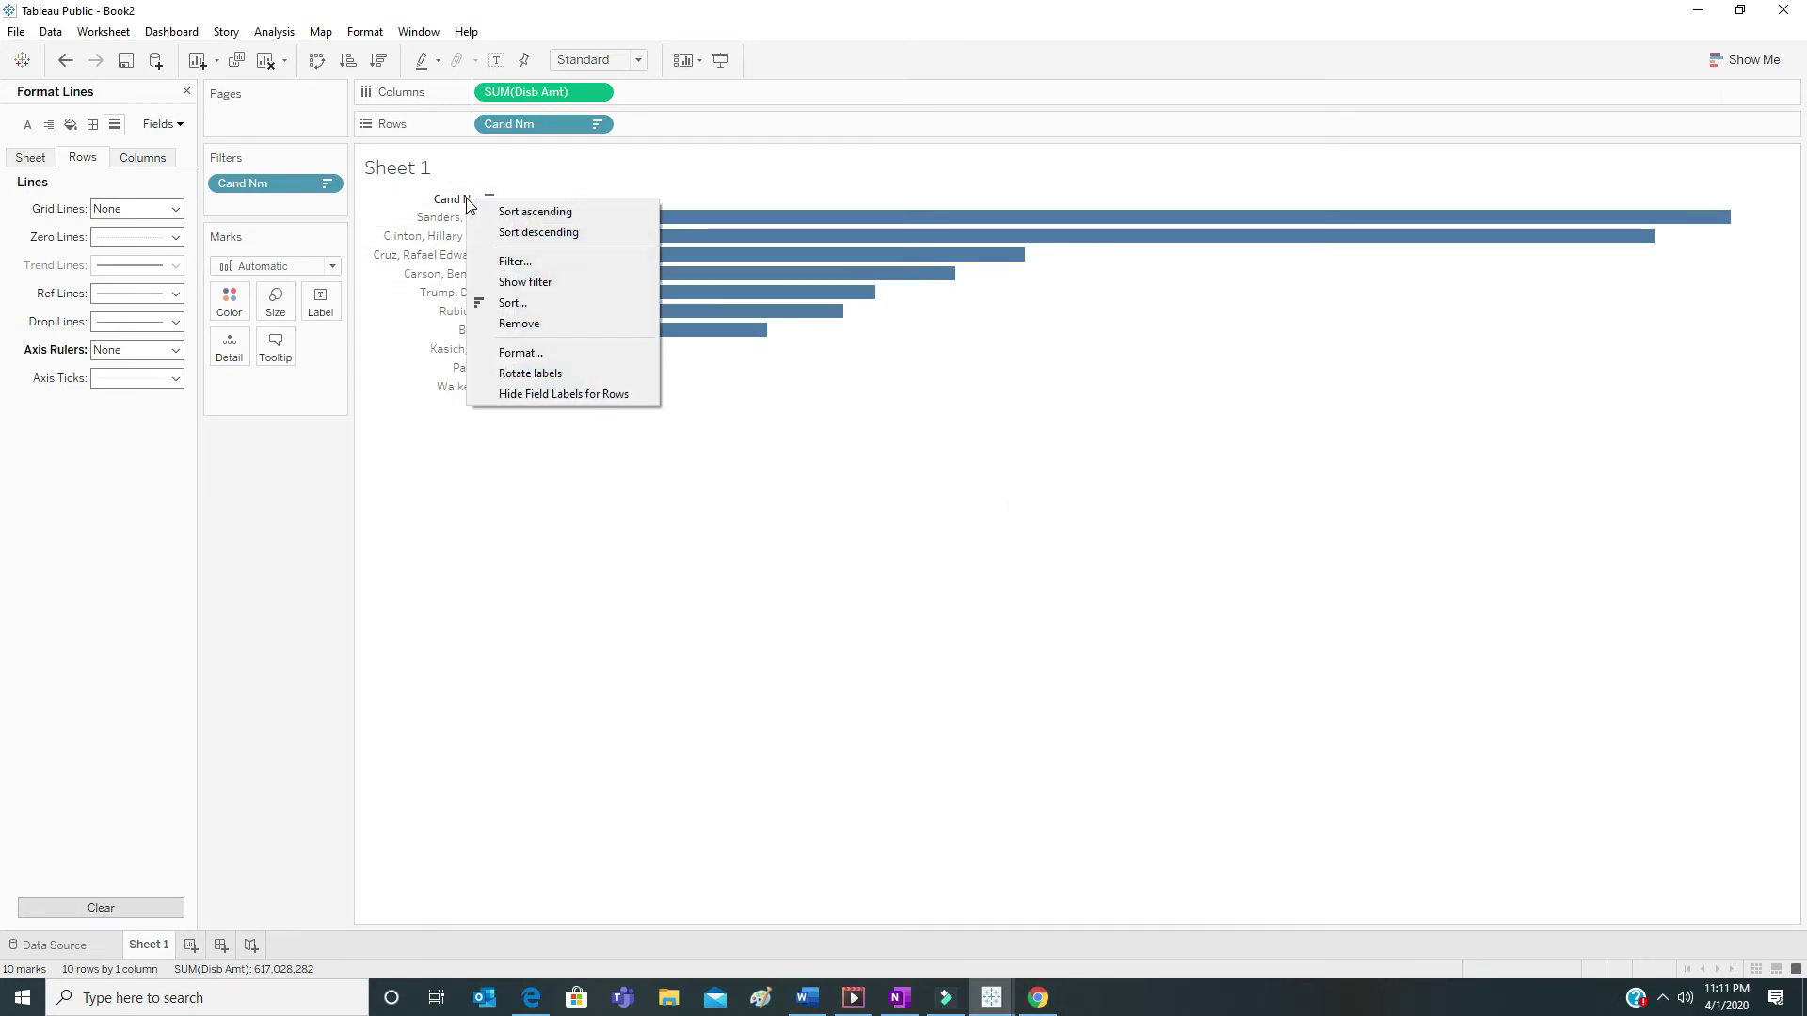
left_click(574, 395)
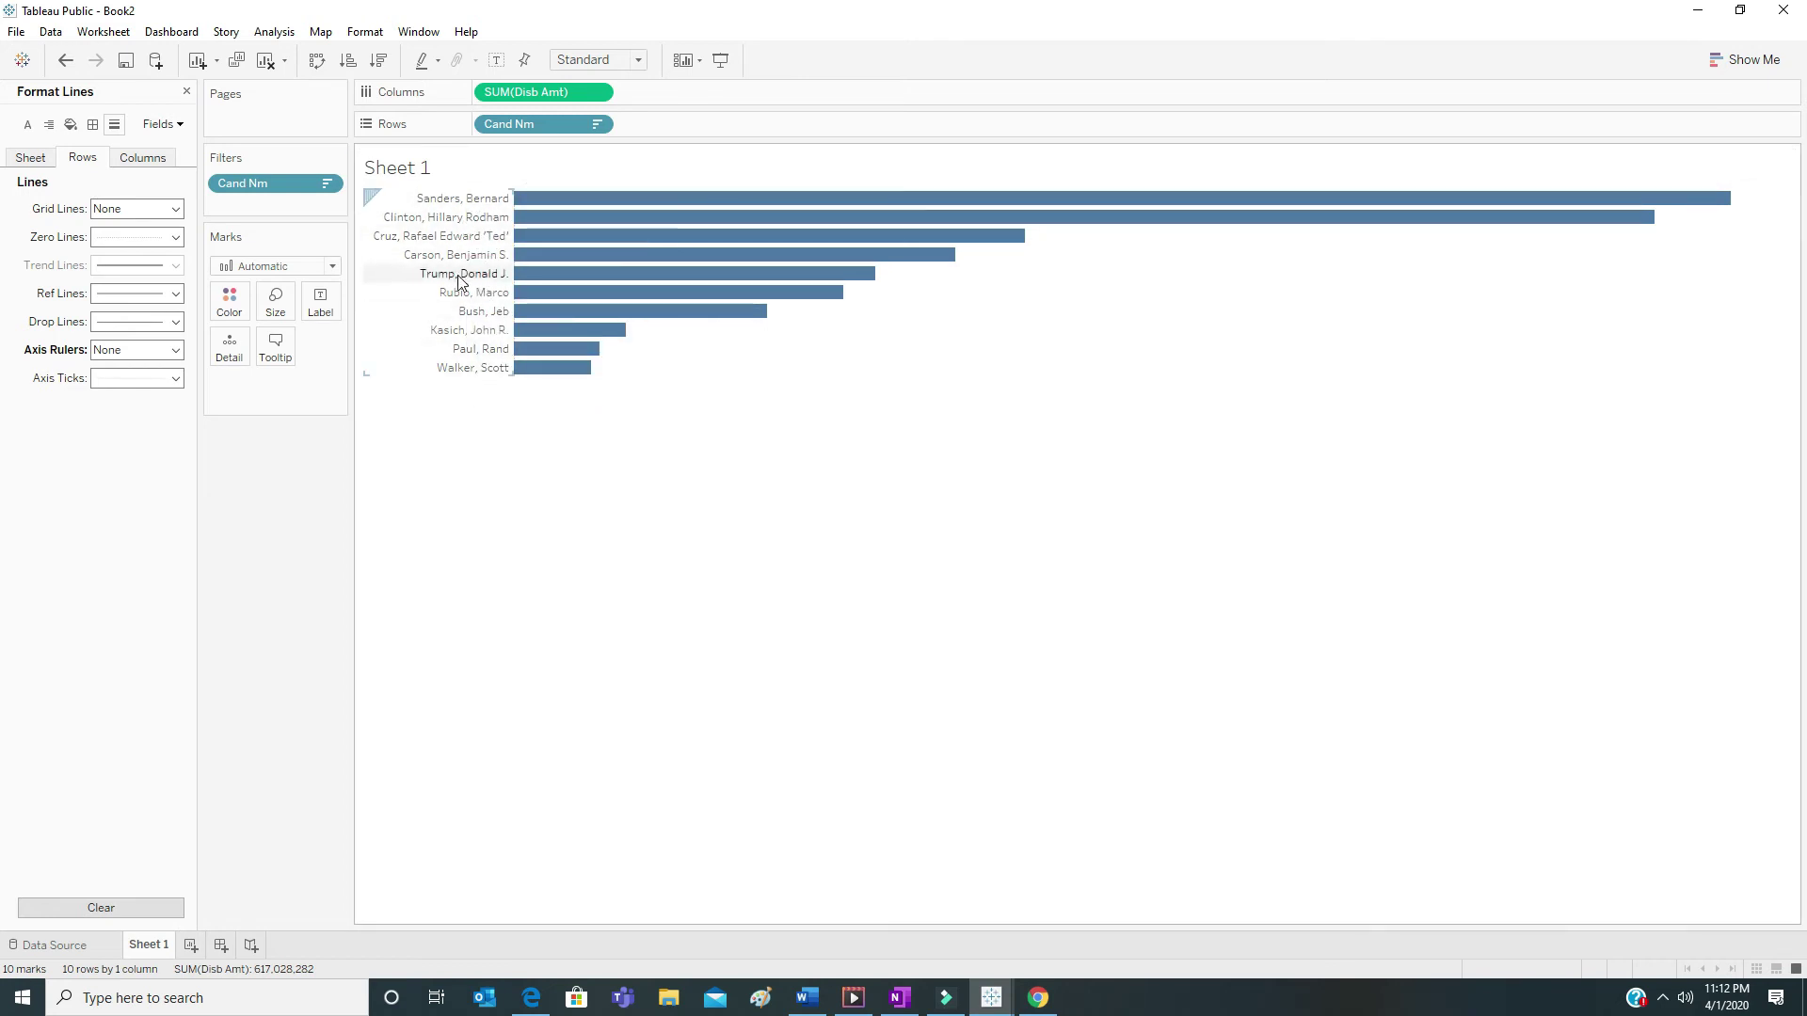
Replace the sheet title with 'Top 10 Presidential Candidate Spending', formatted bold and centred
double_click(465, 169)
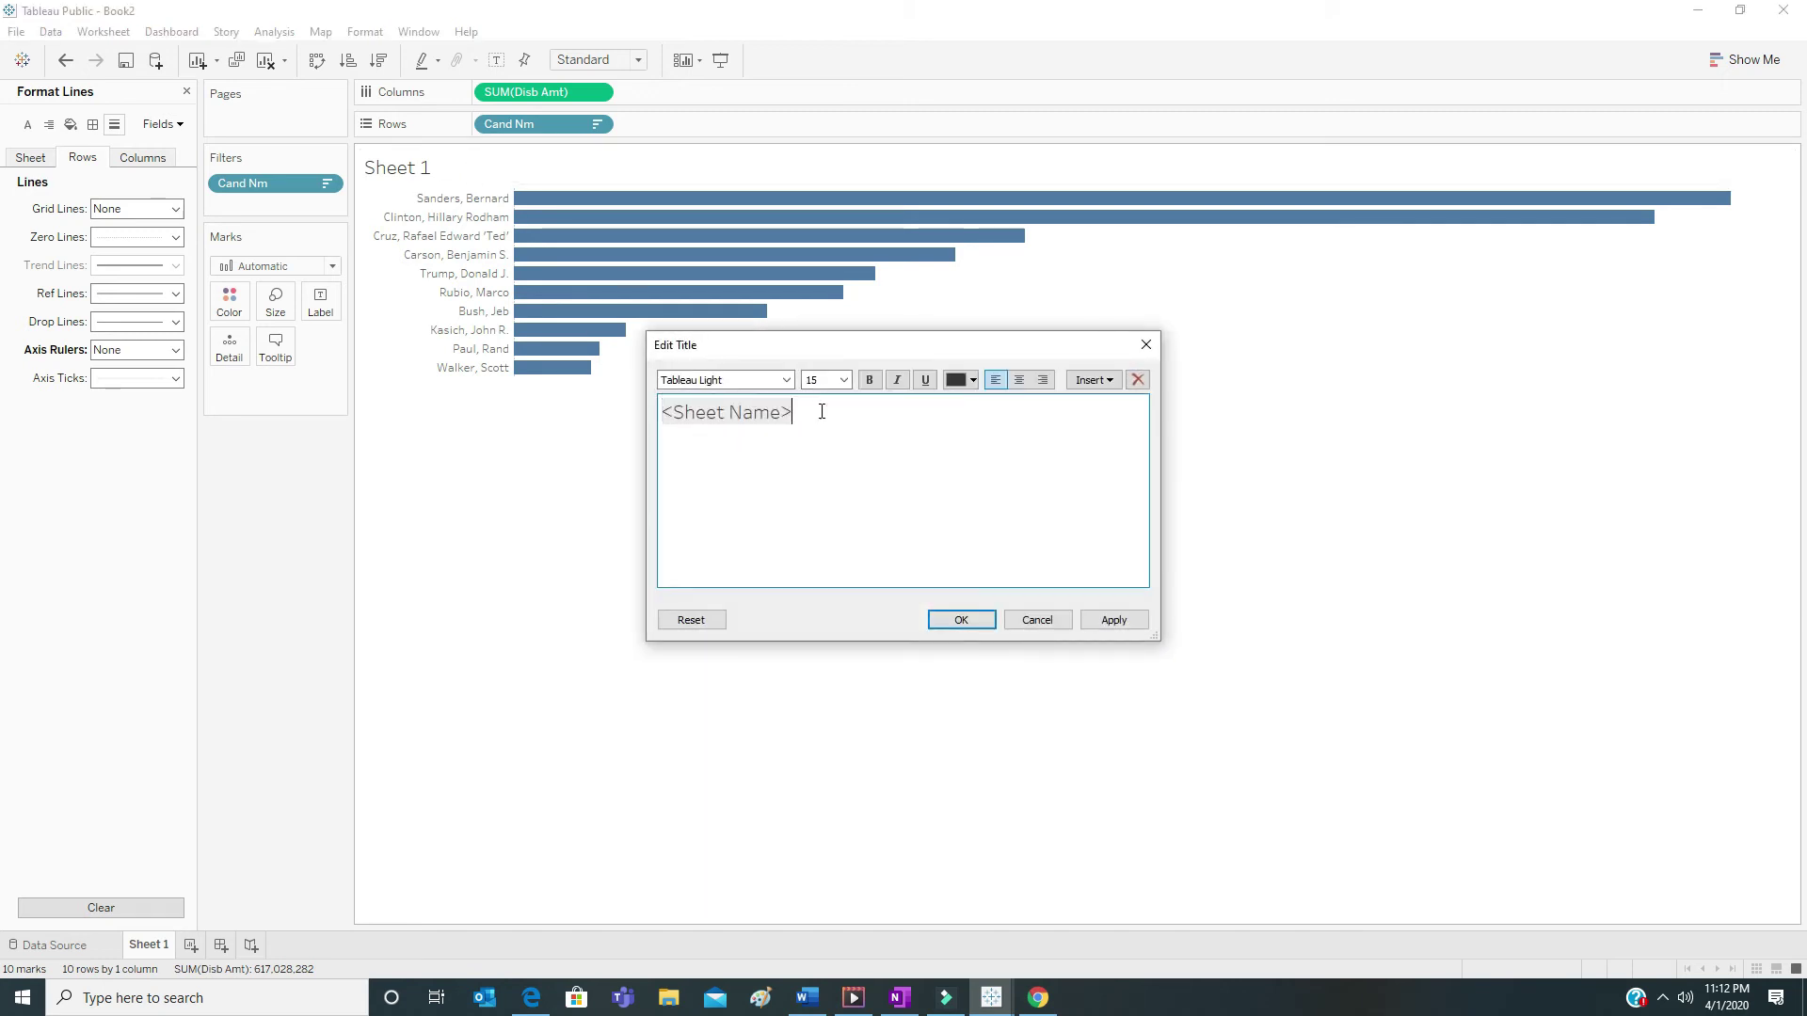
left_click_drag(822, 411, 576, 419)
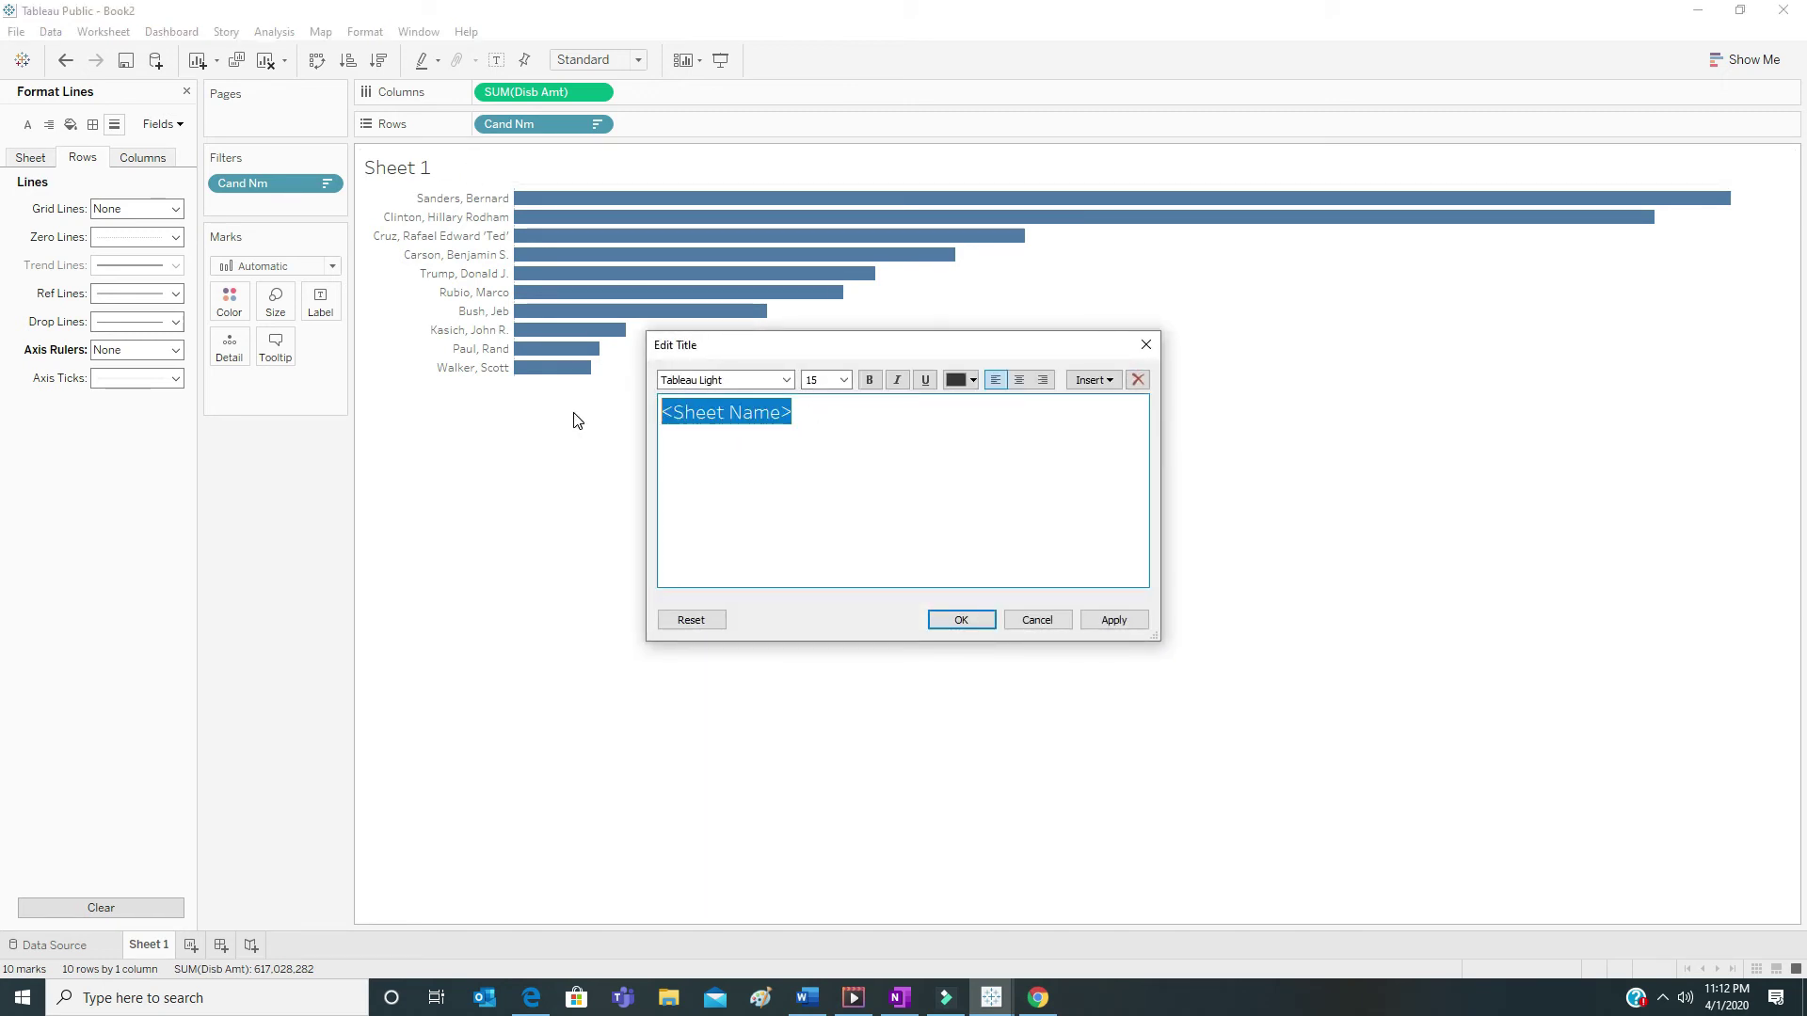
type("Top ")
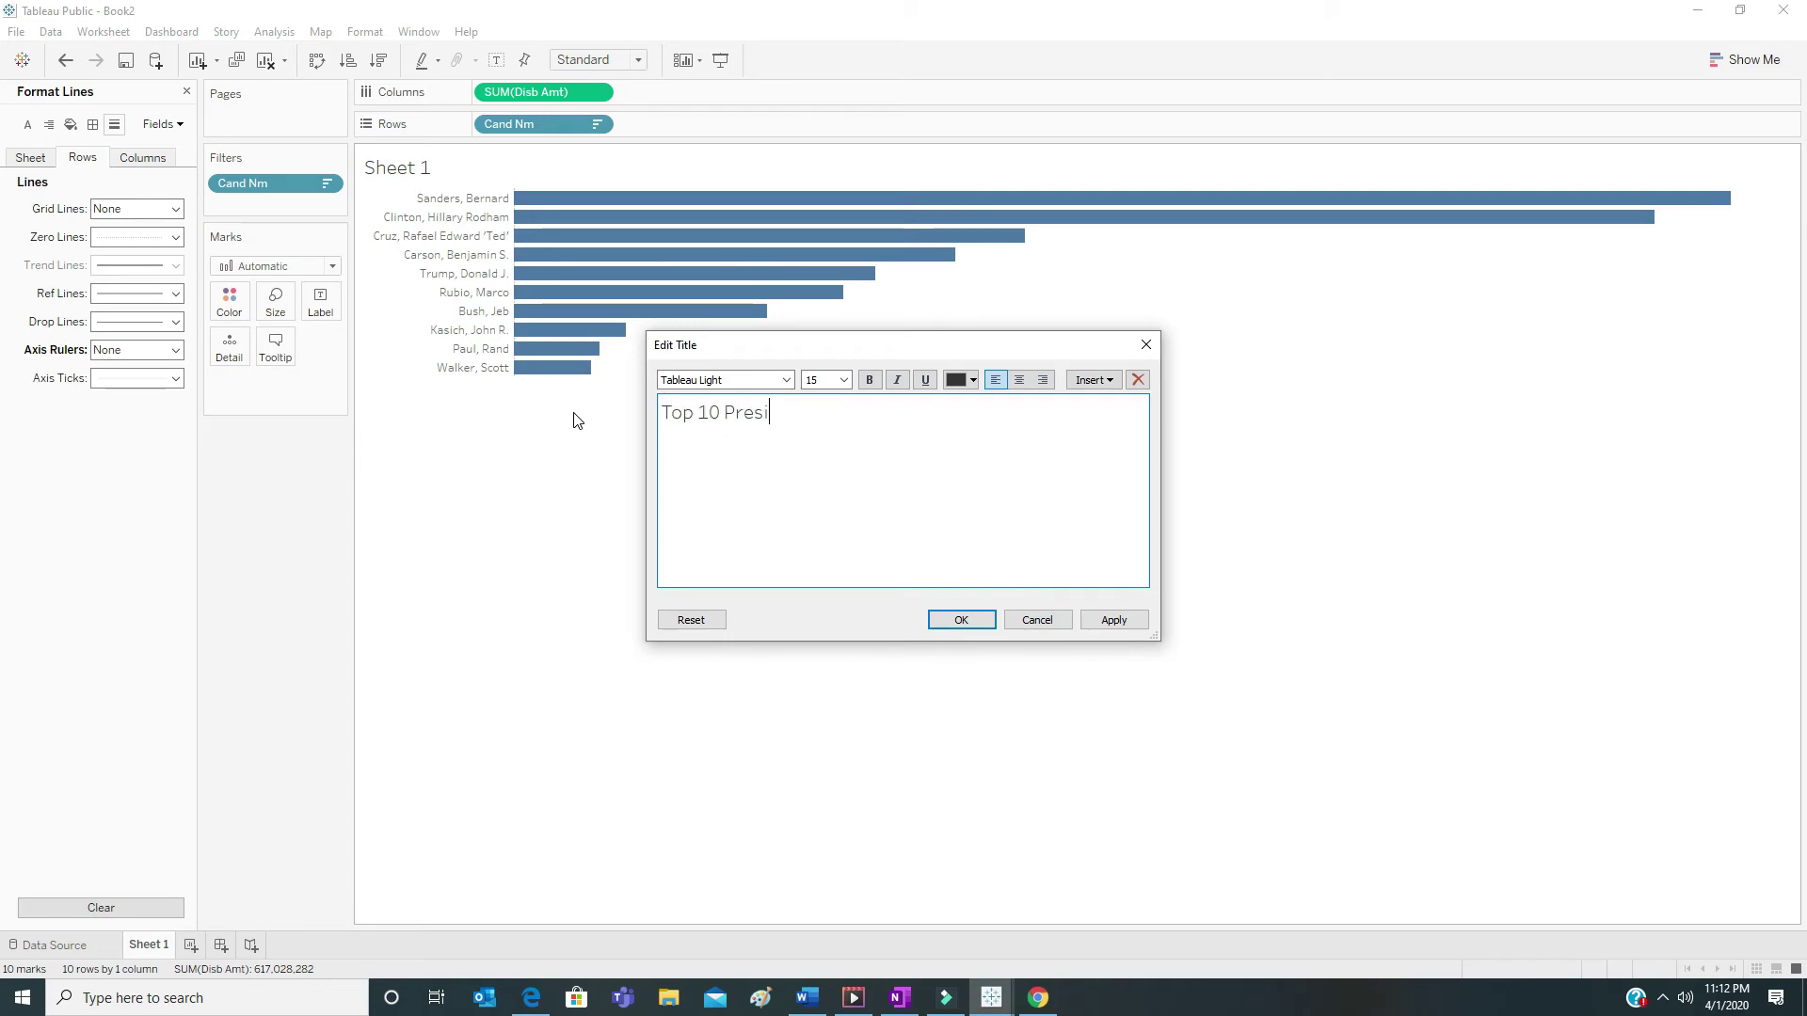
type("10 Presidential C")
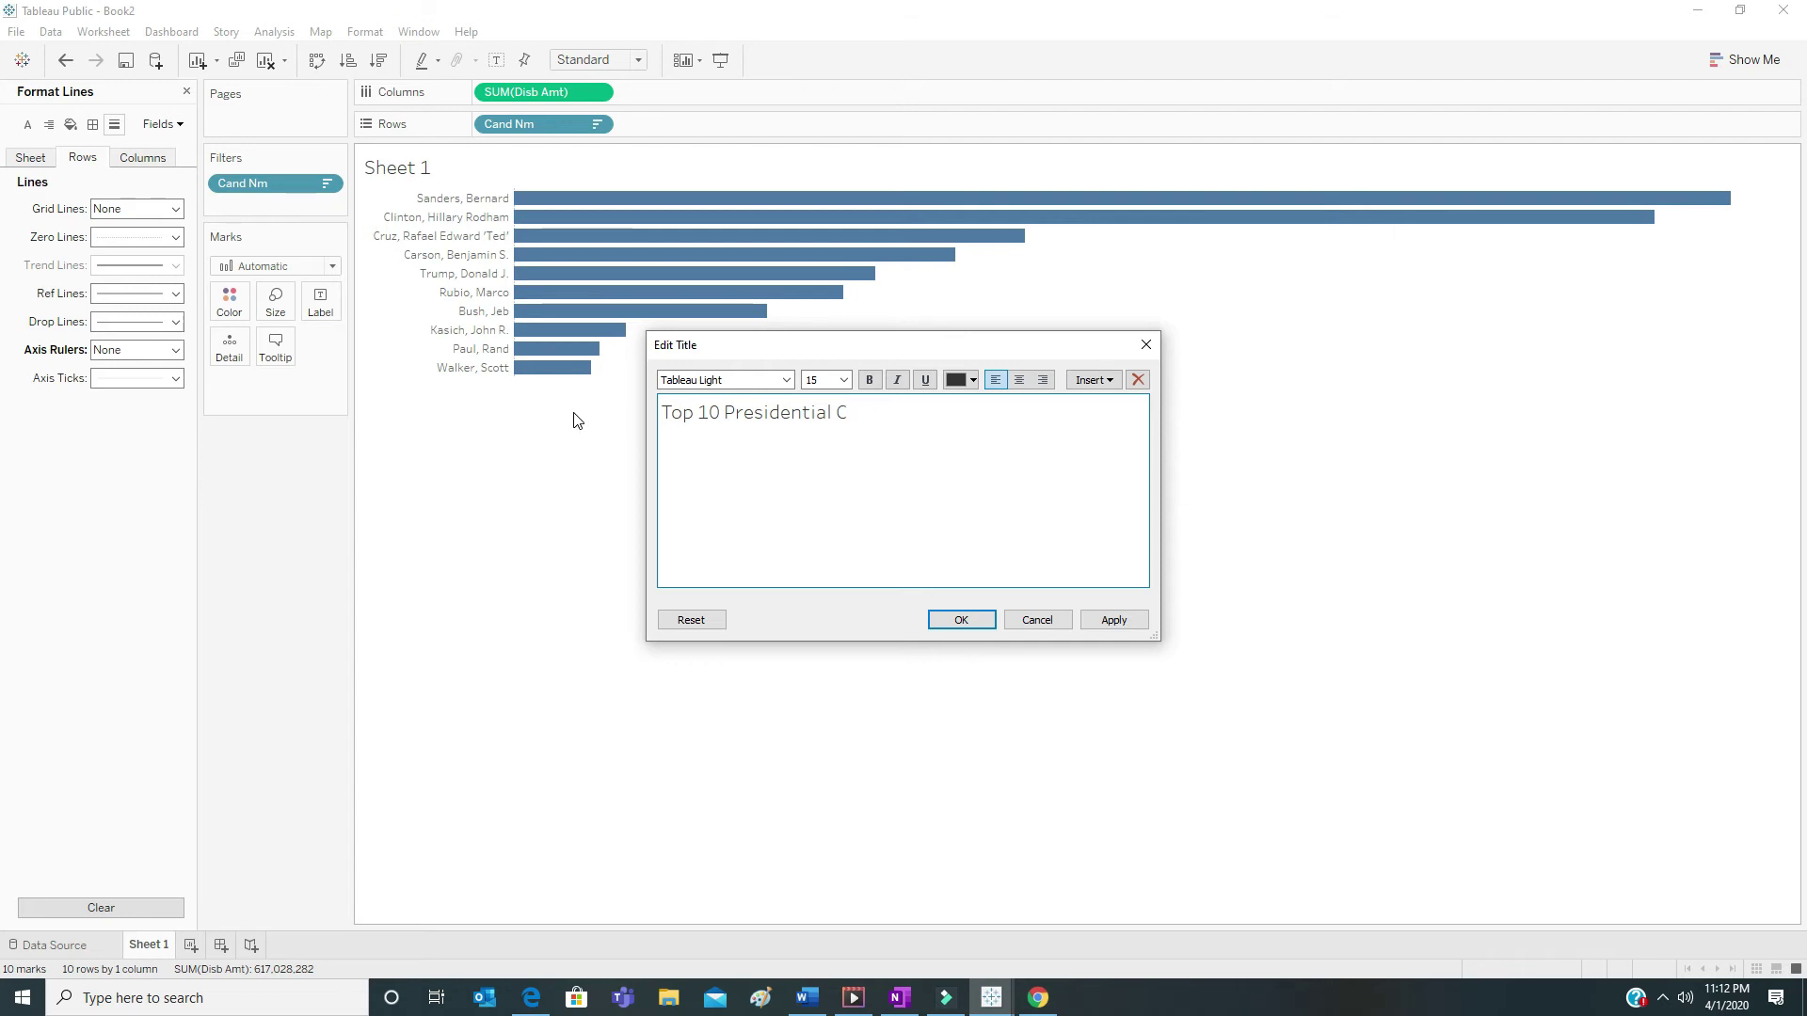
type("nadid Spending")
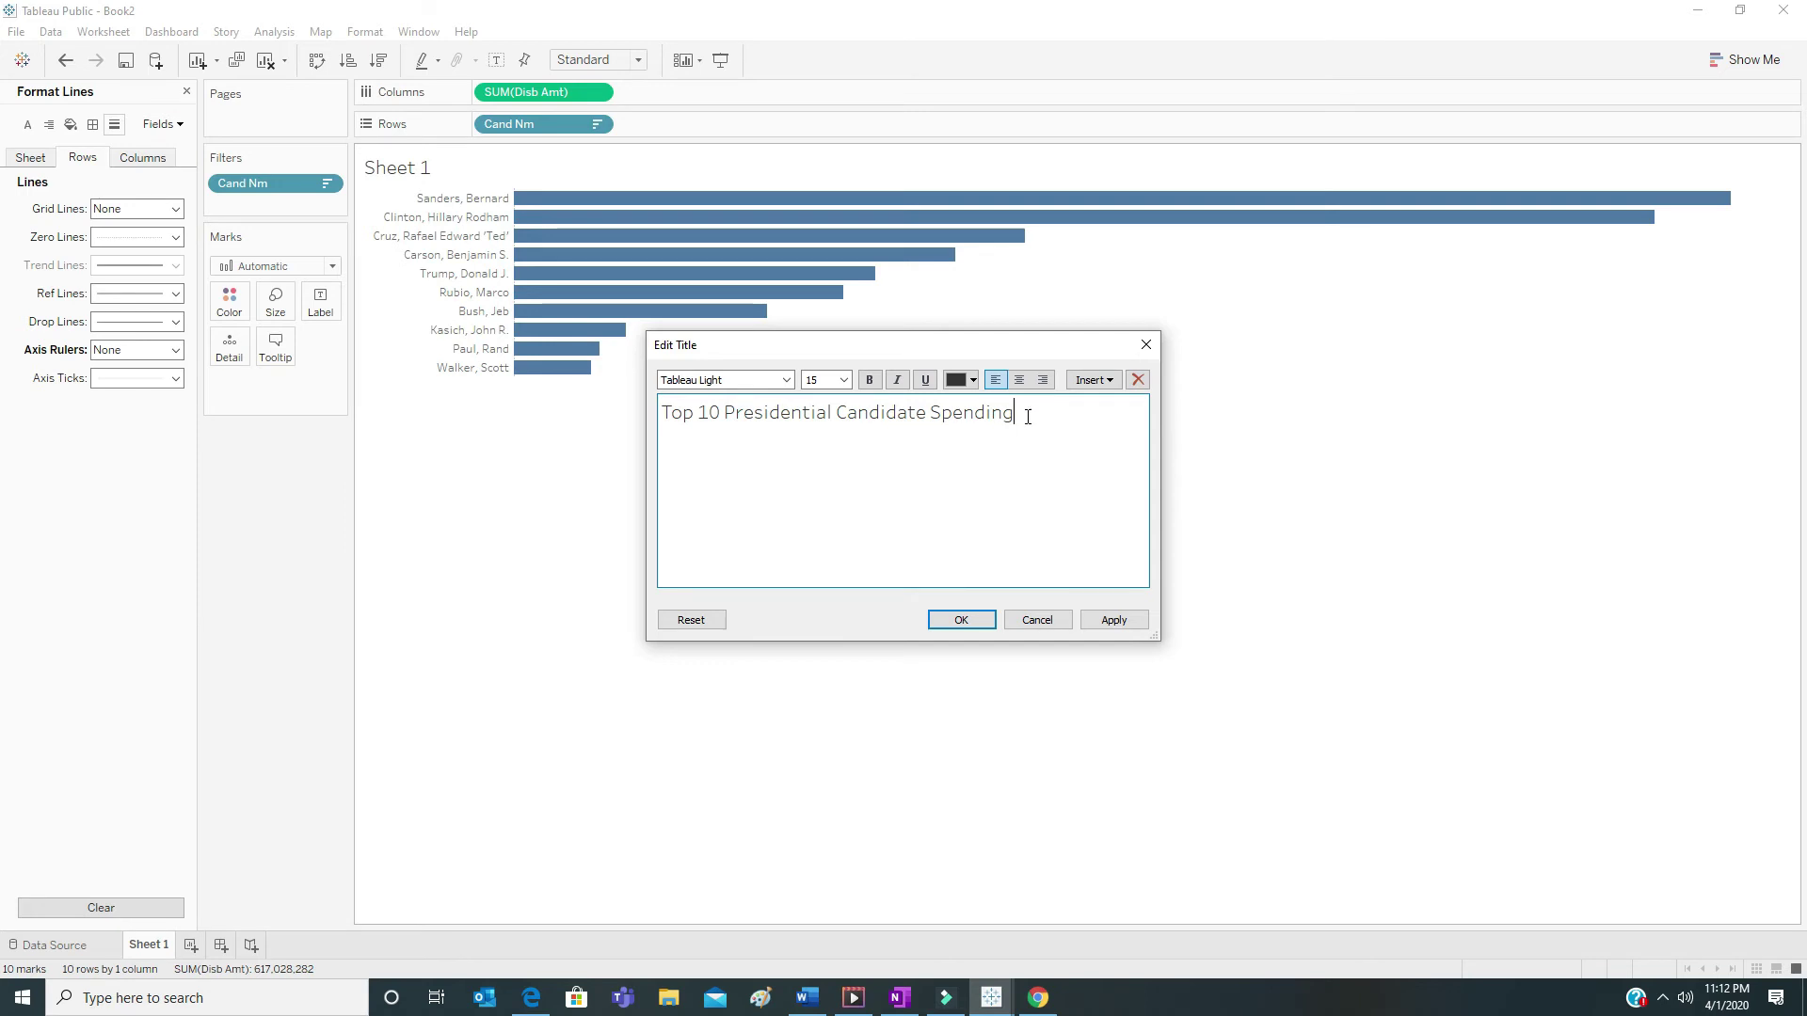
left_click_drag(1028, 417, 641, 415)
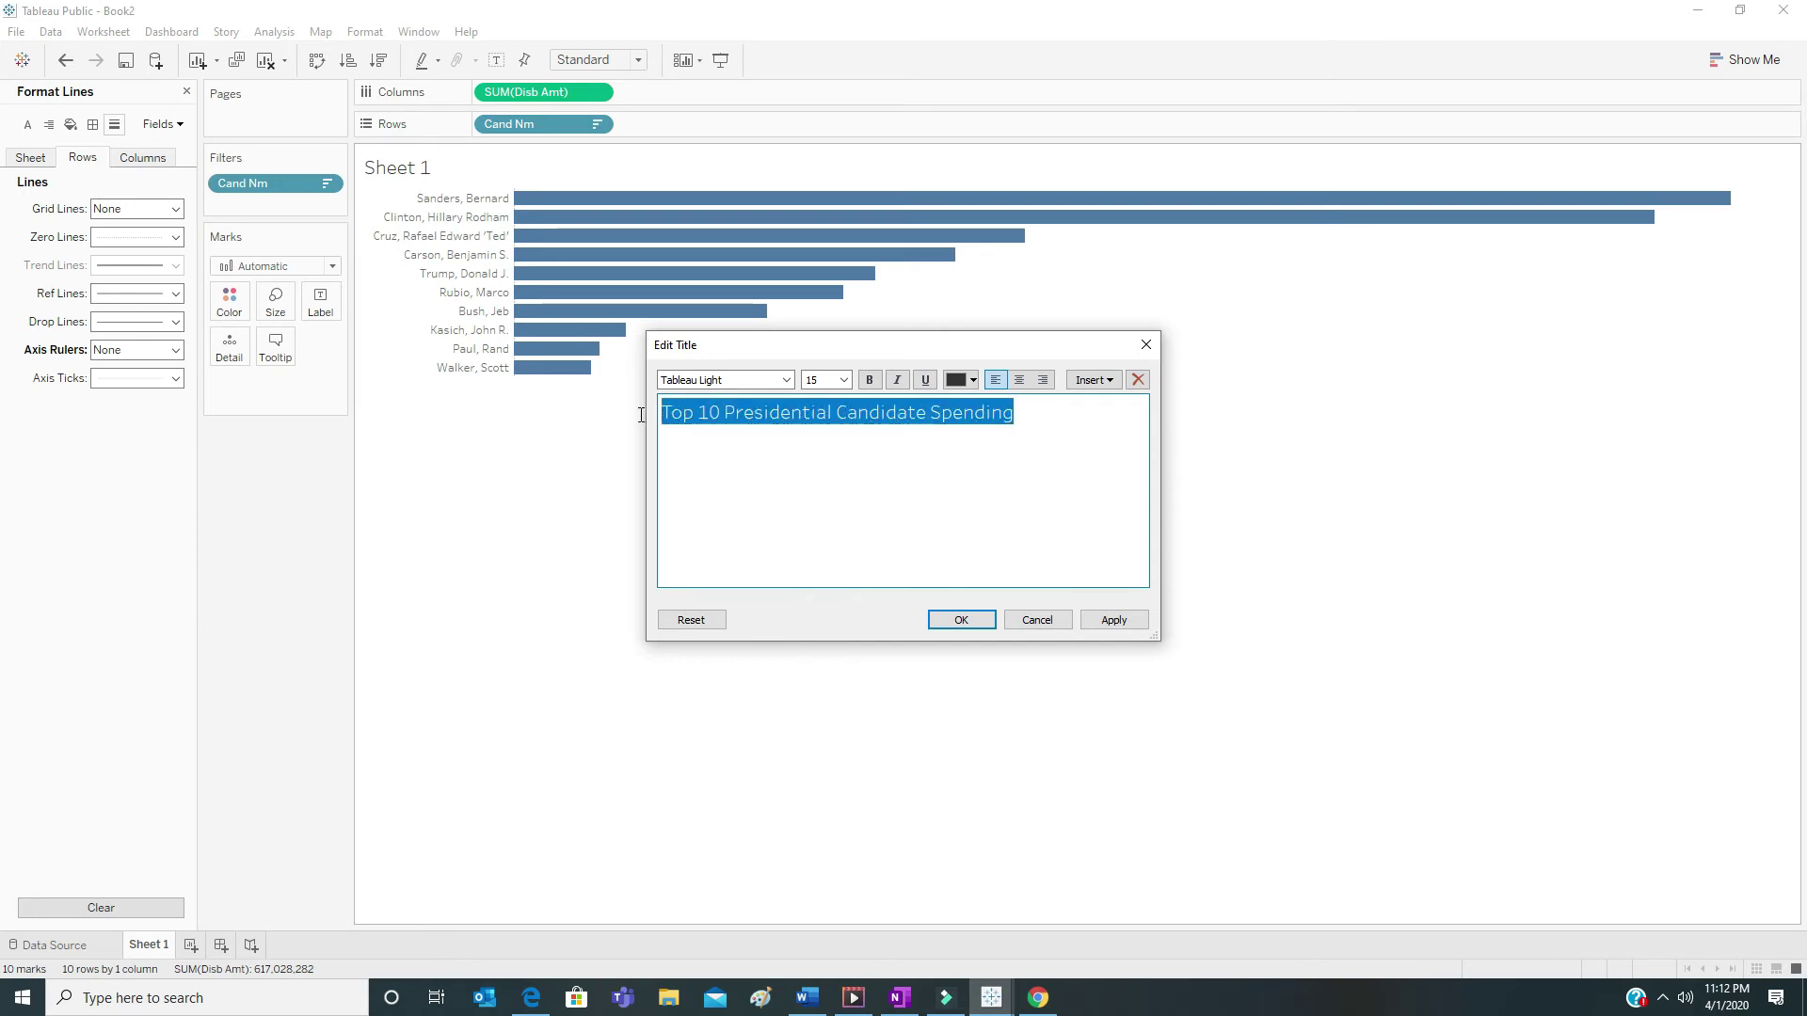
left_click(869, 381)
left_click(1018, 380)
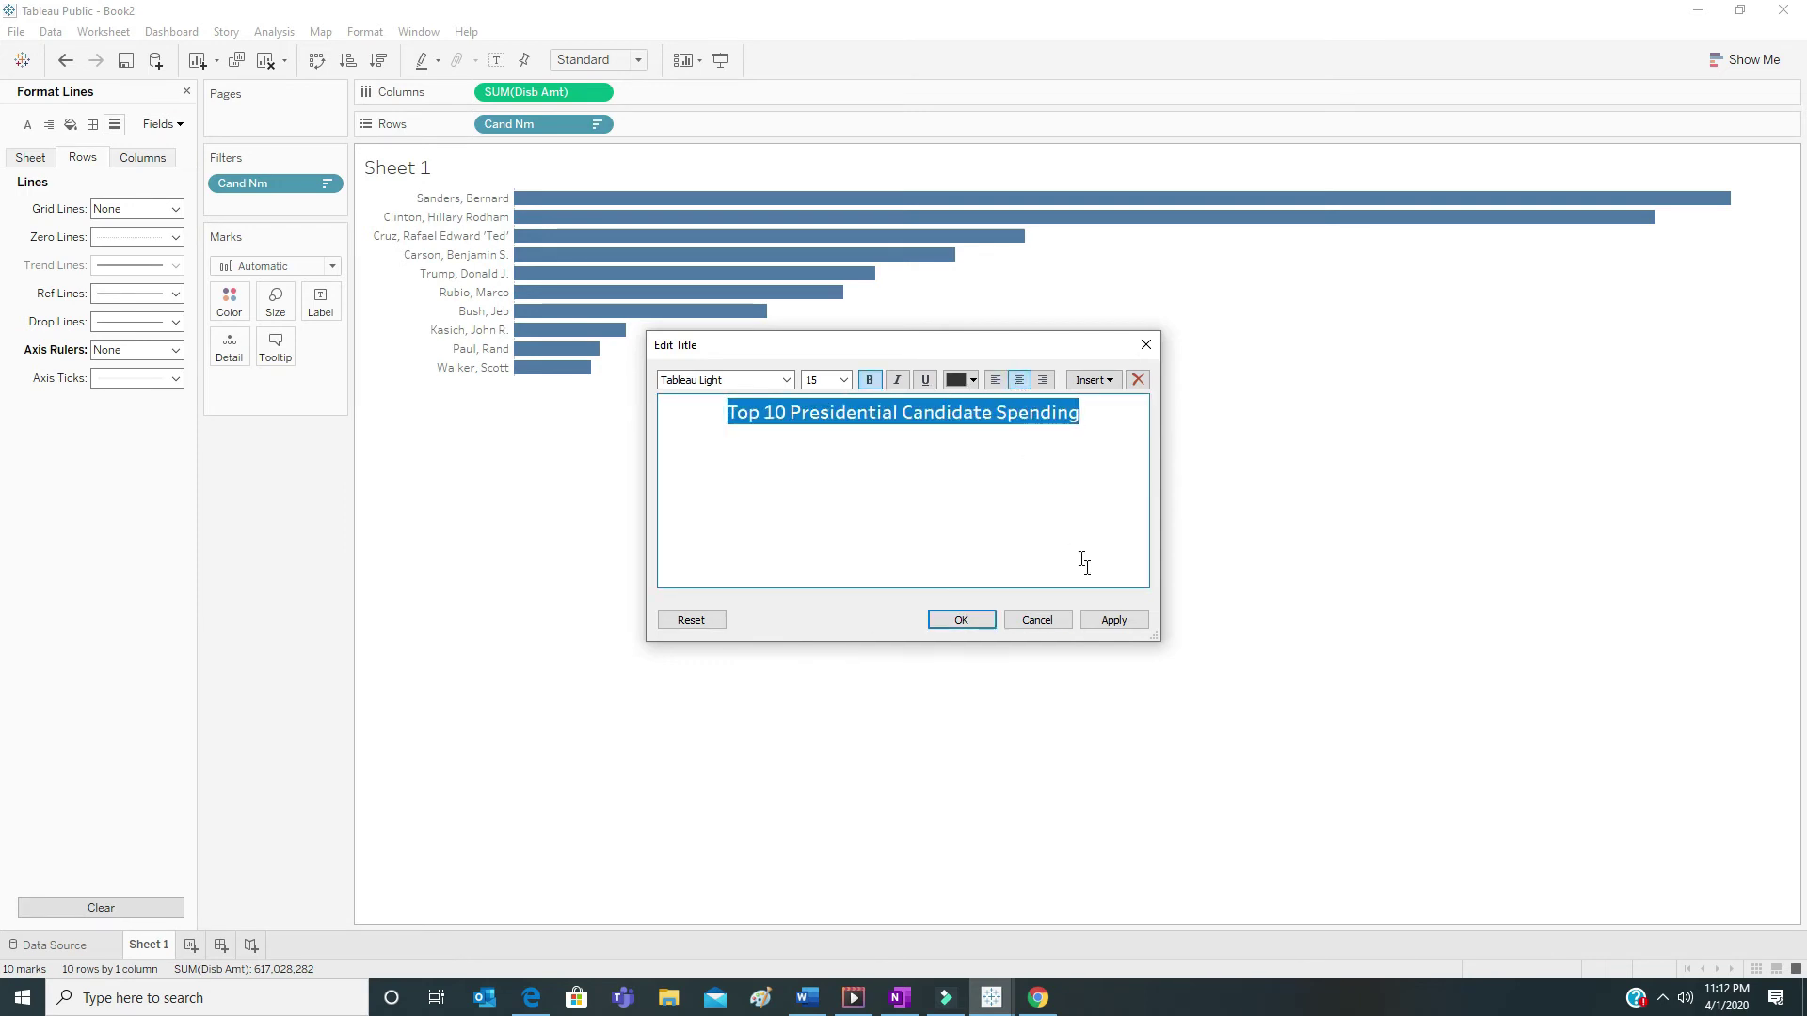
left_click(1113, 621)
left_click(960, 619)
mouse_move(626, 201)
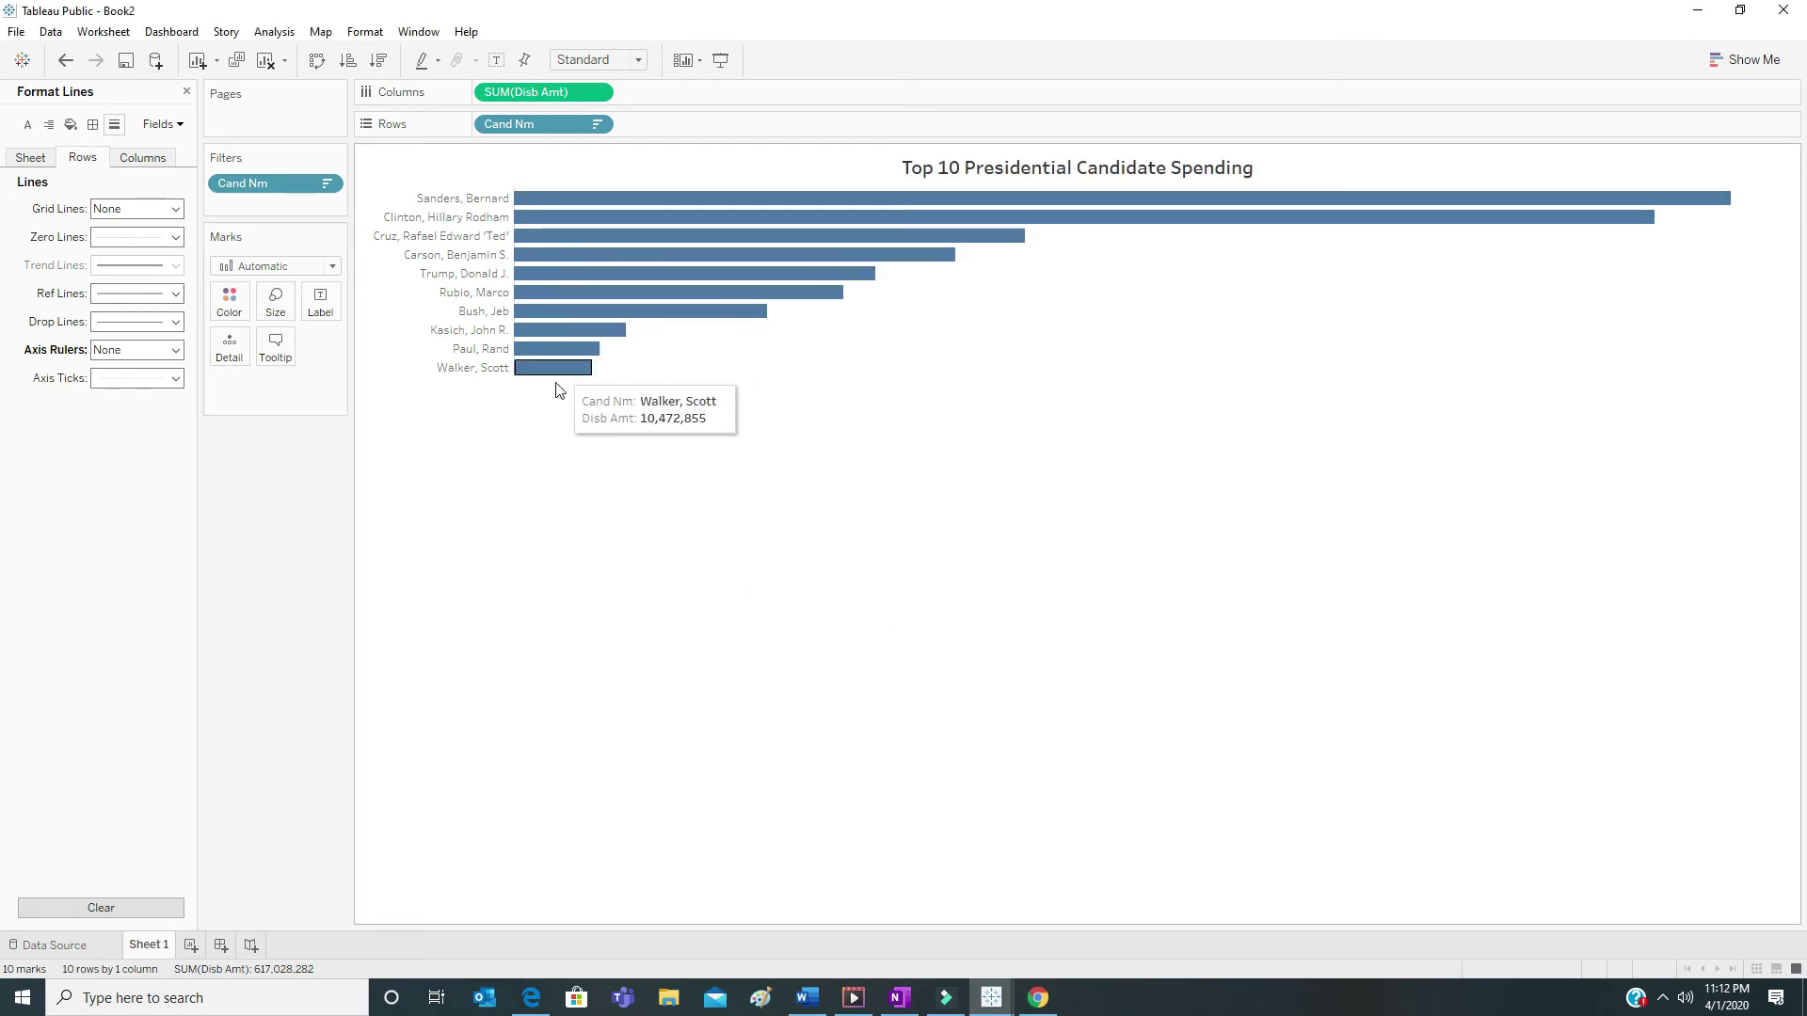
Colour the bars black and rename Sheet 1 to 'Top 10 Presidential Candidate Spending'
left_click(230, 303)
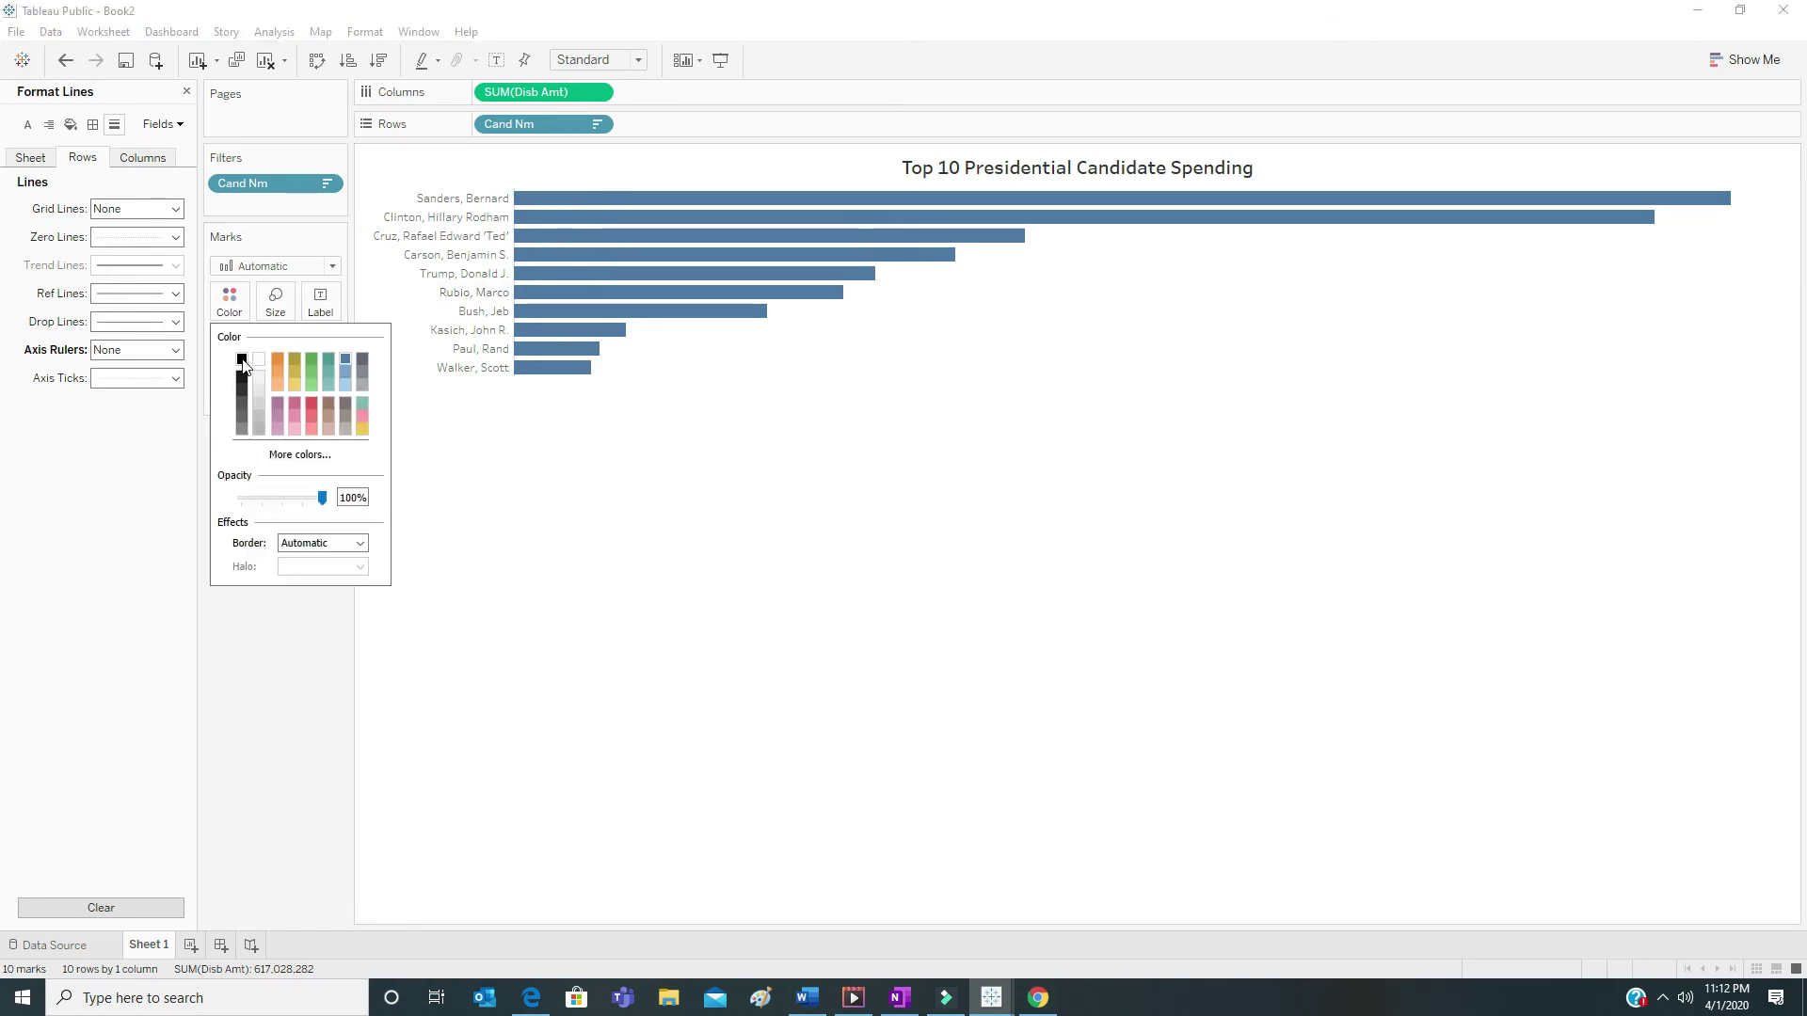
left_click(242, 361)
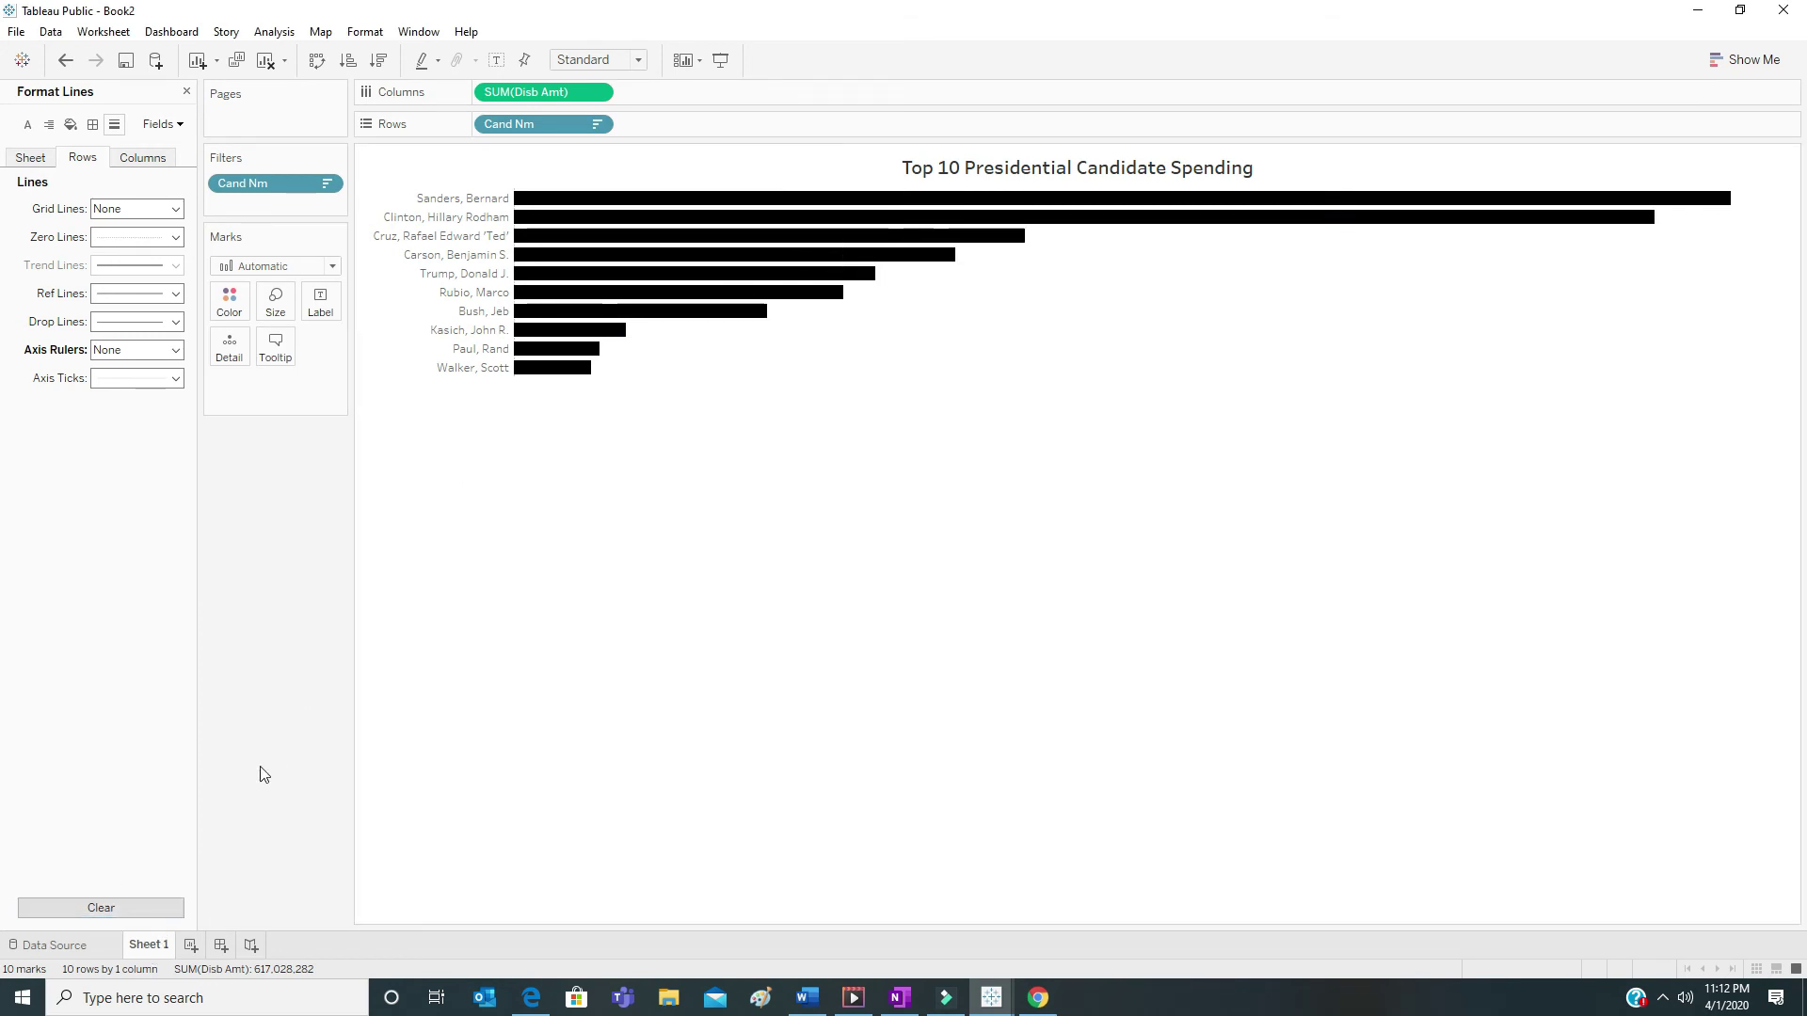
right_click(142, 954)
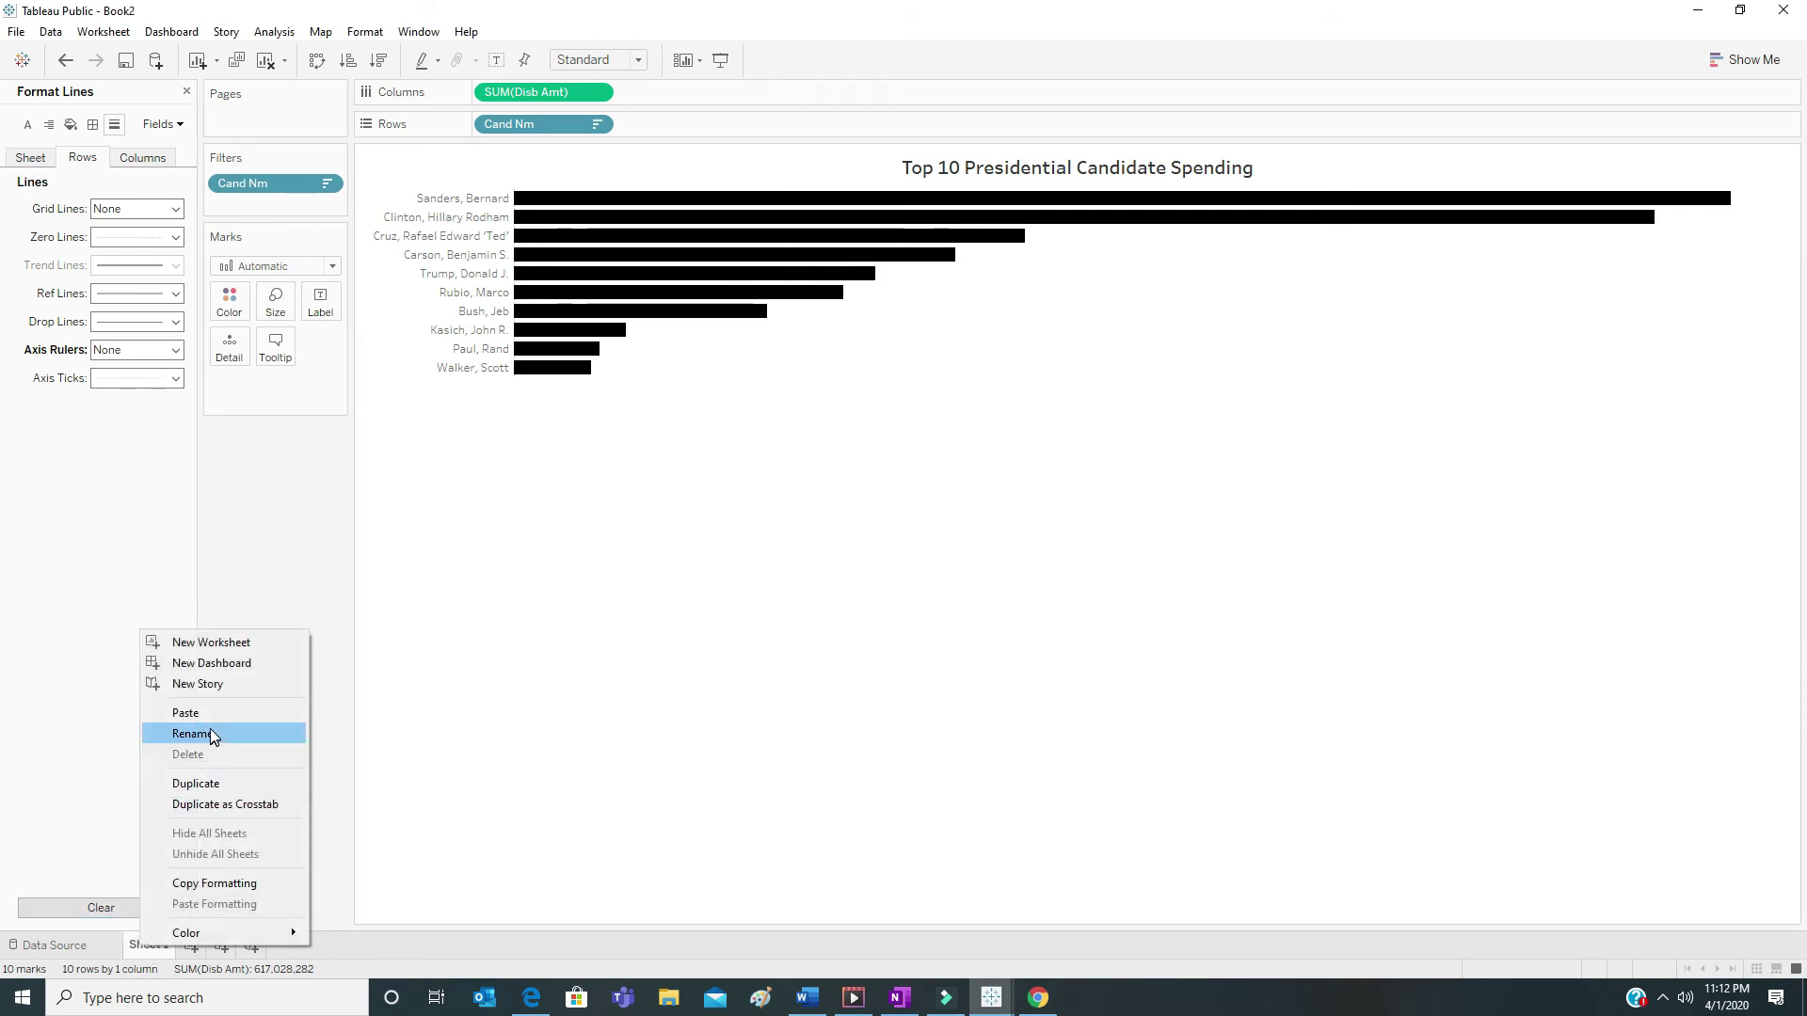
left_click(211, 734)
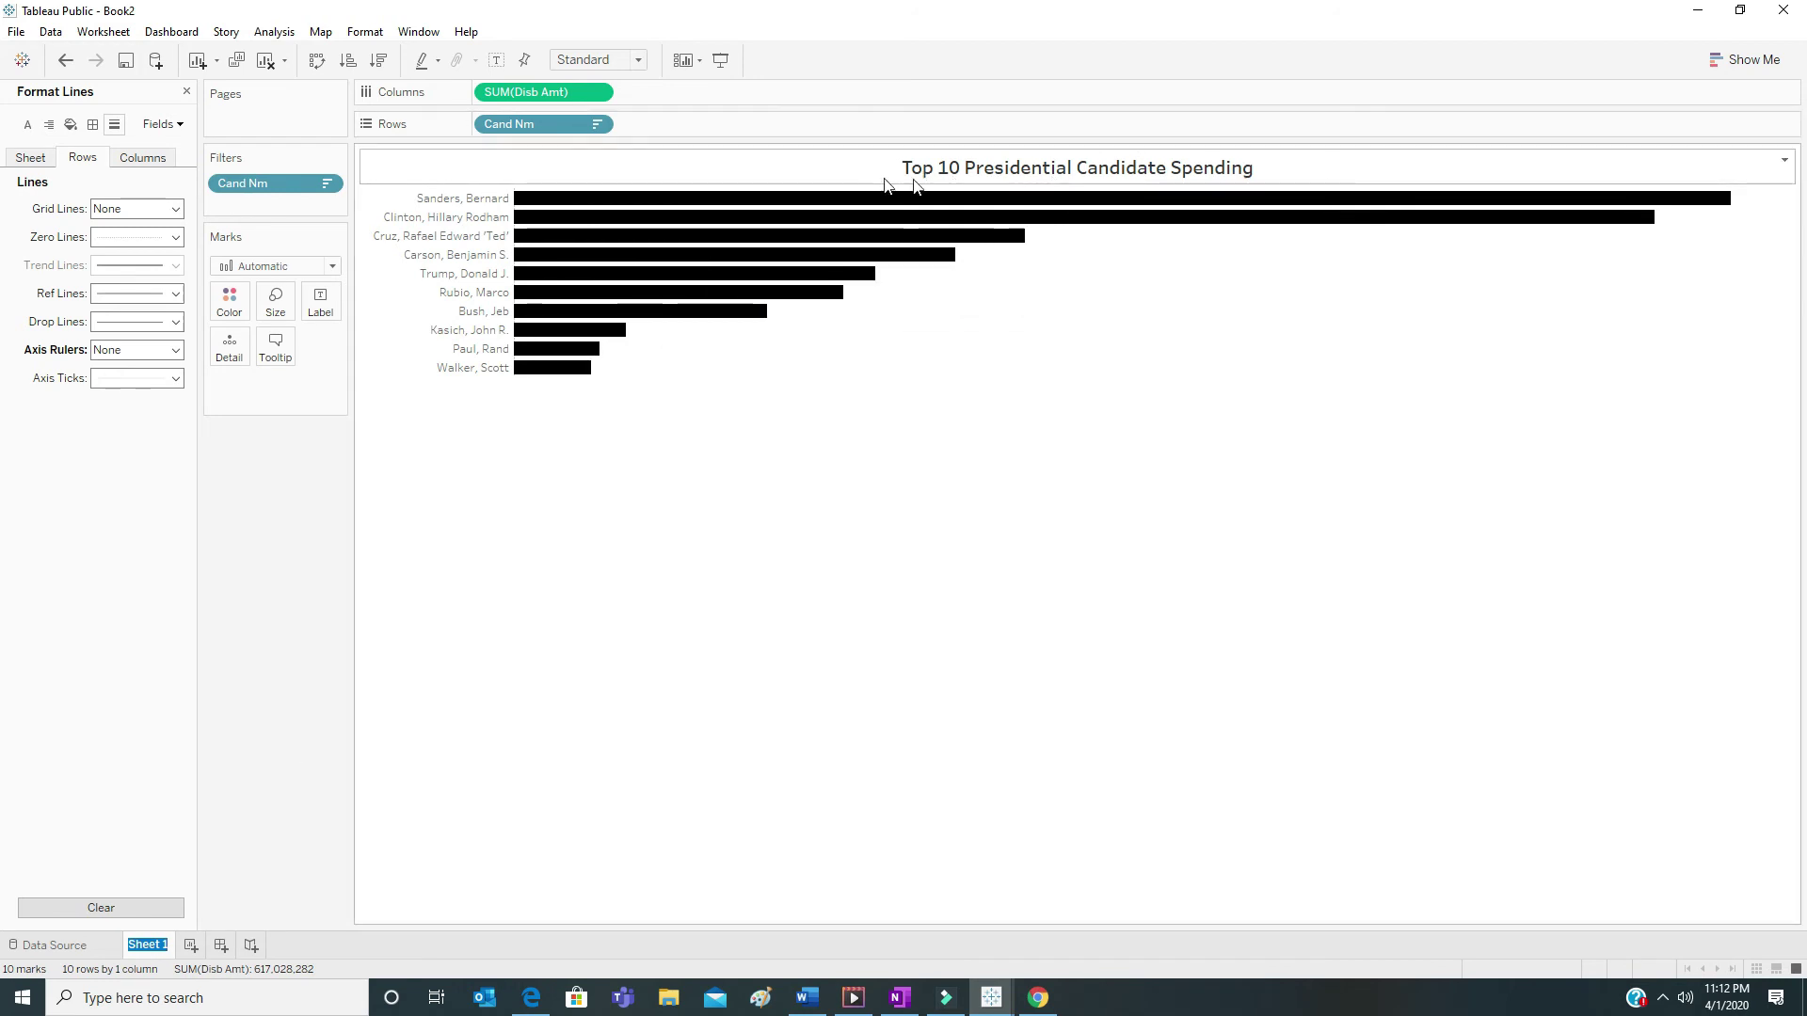
type("Presidential Candidate Spending")
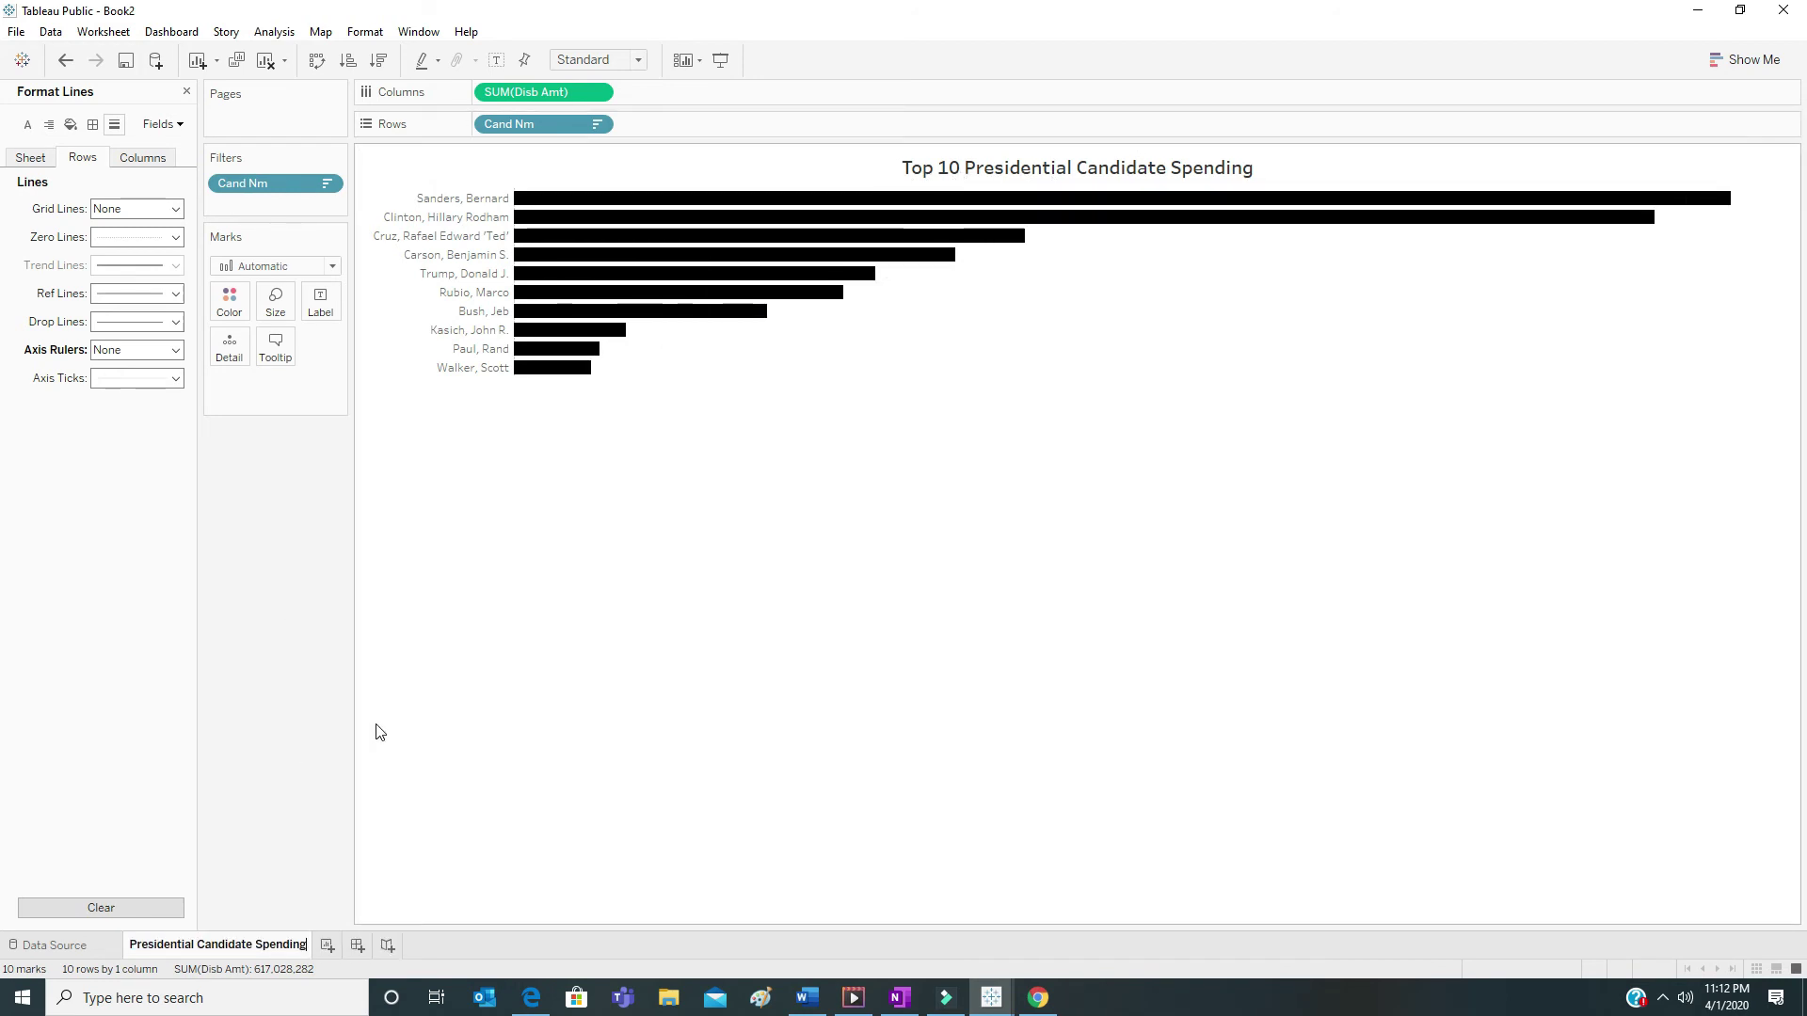
left_click(603, 939)
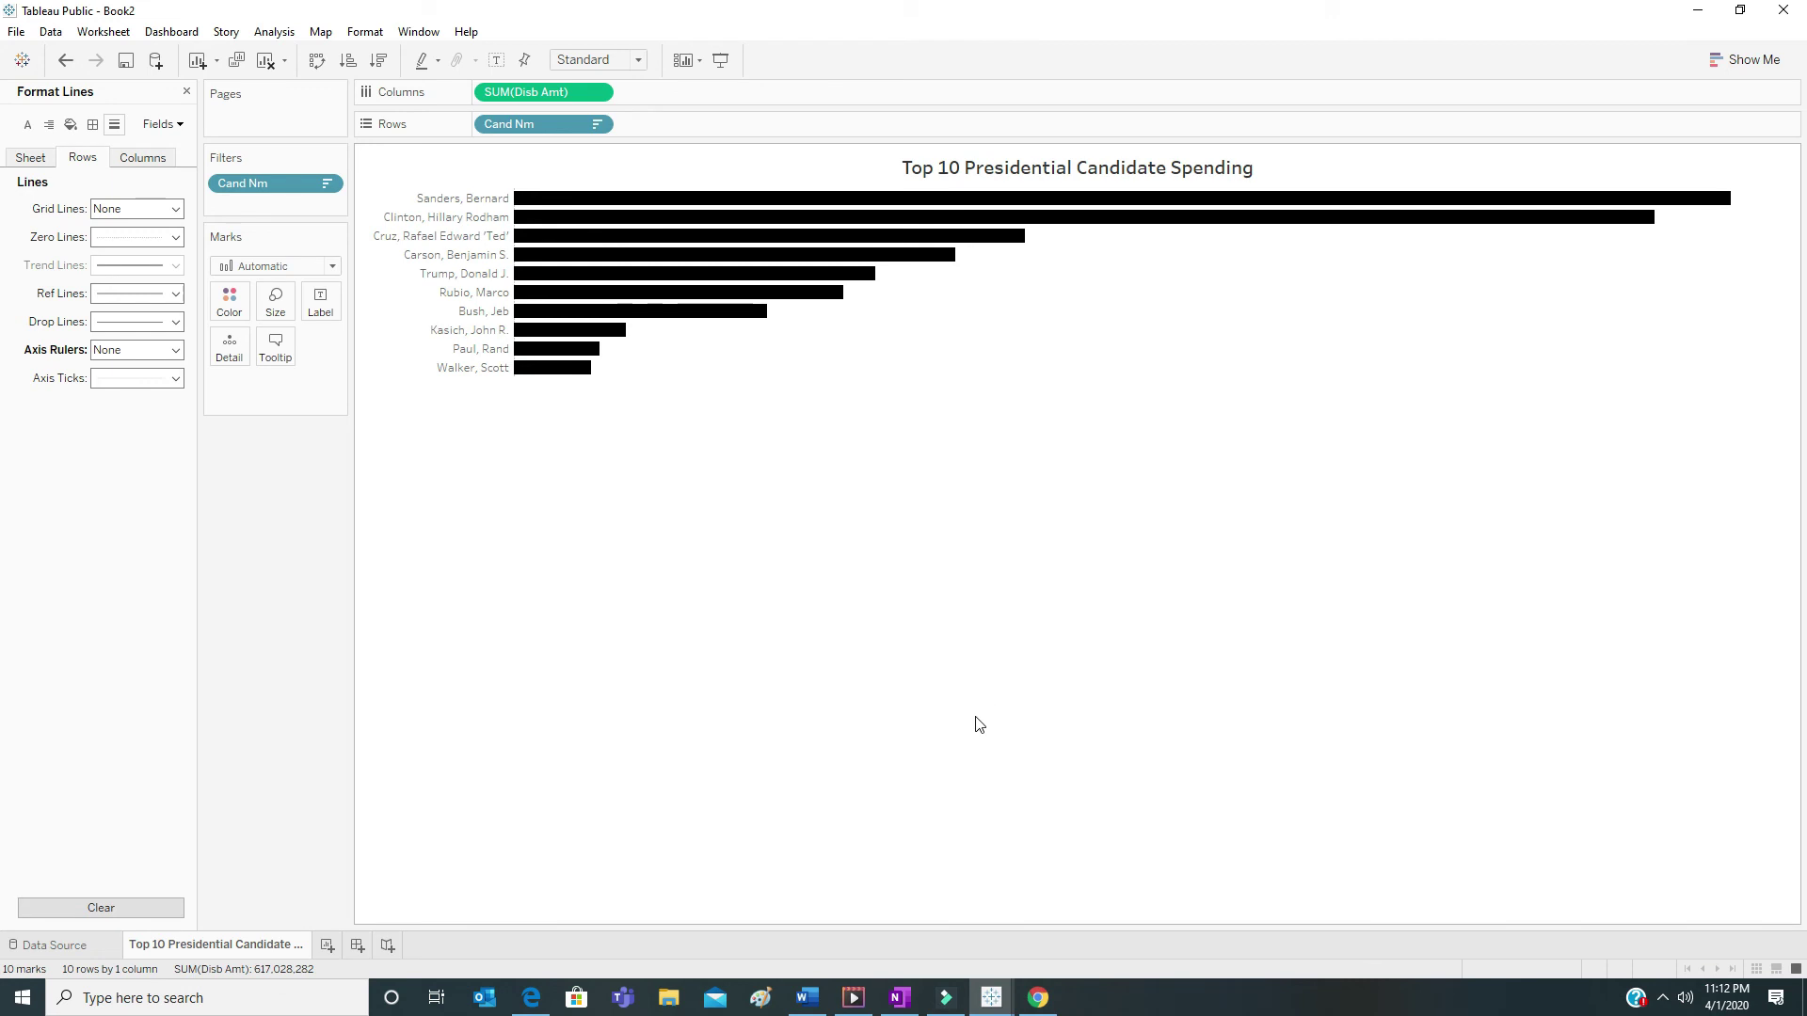
mouse_move(724, 207)
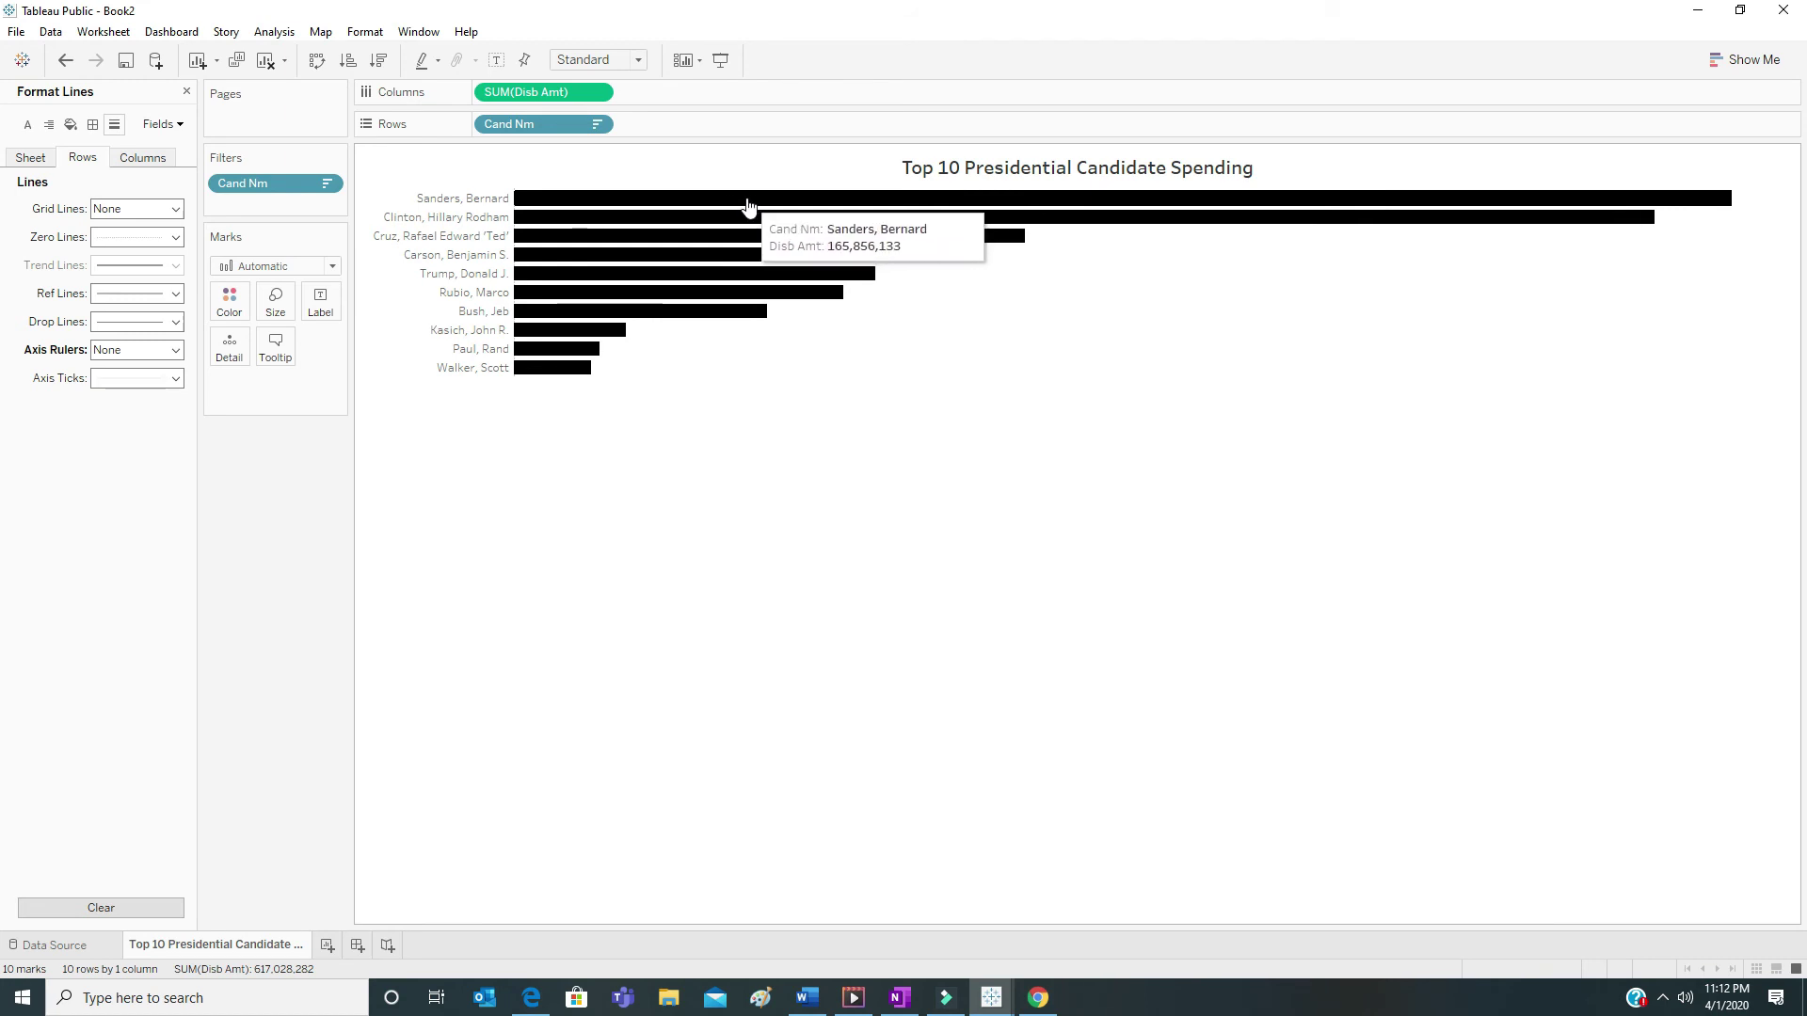
mouse_move(639, 261)
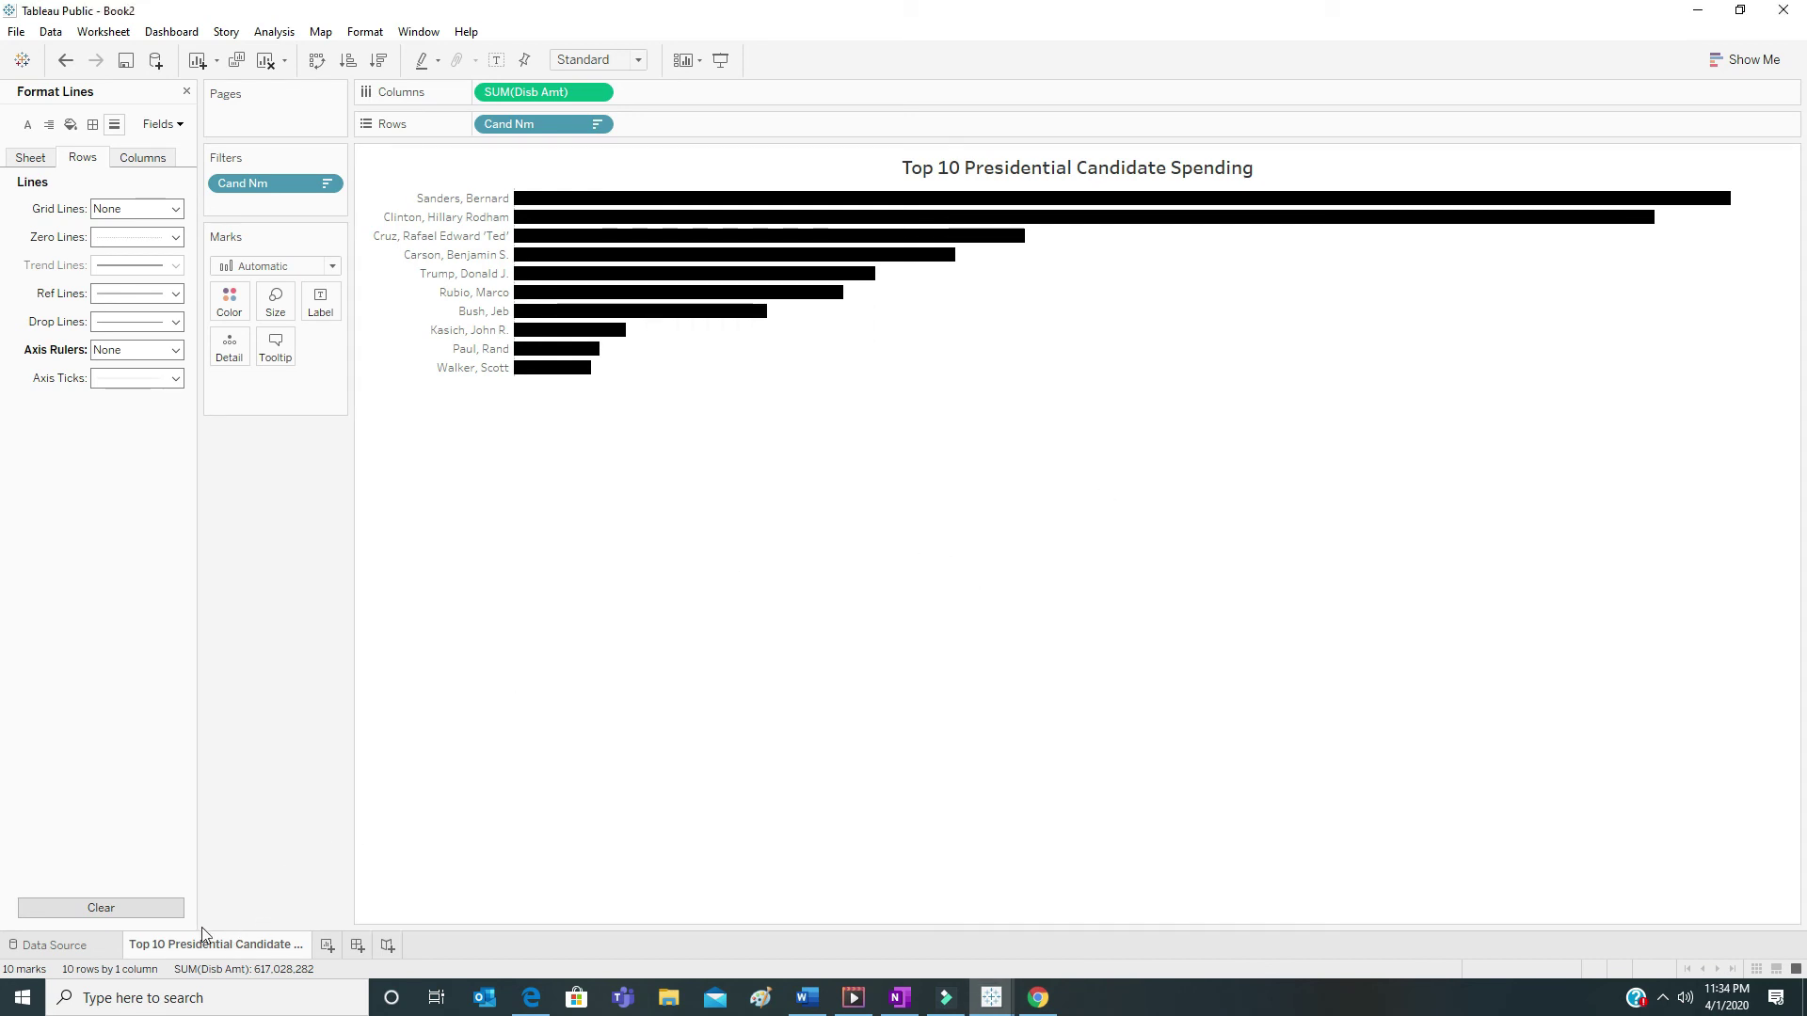
left_click(141, 909)
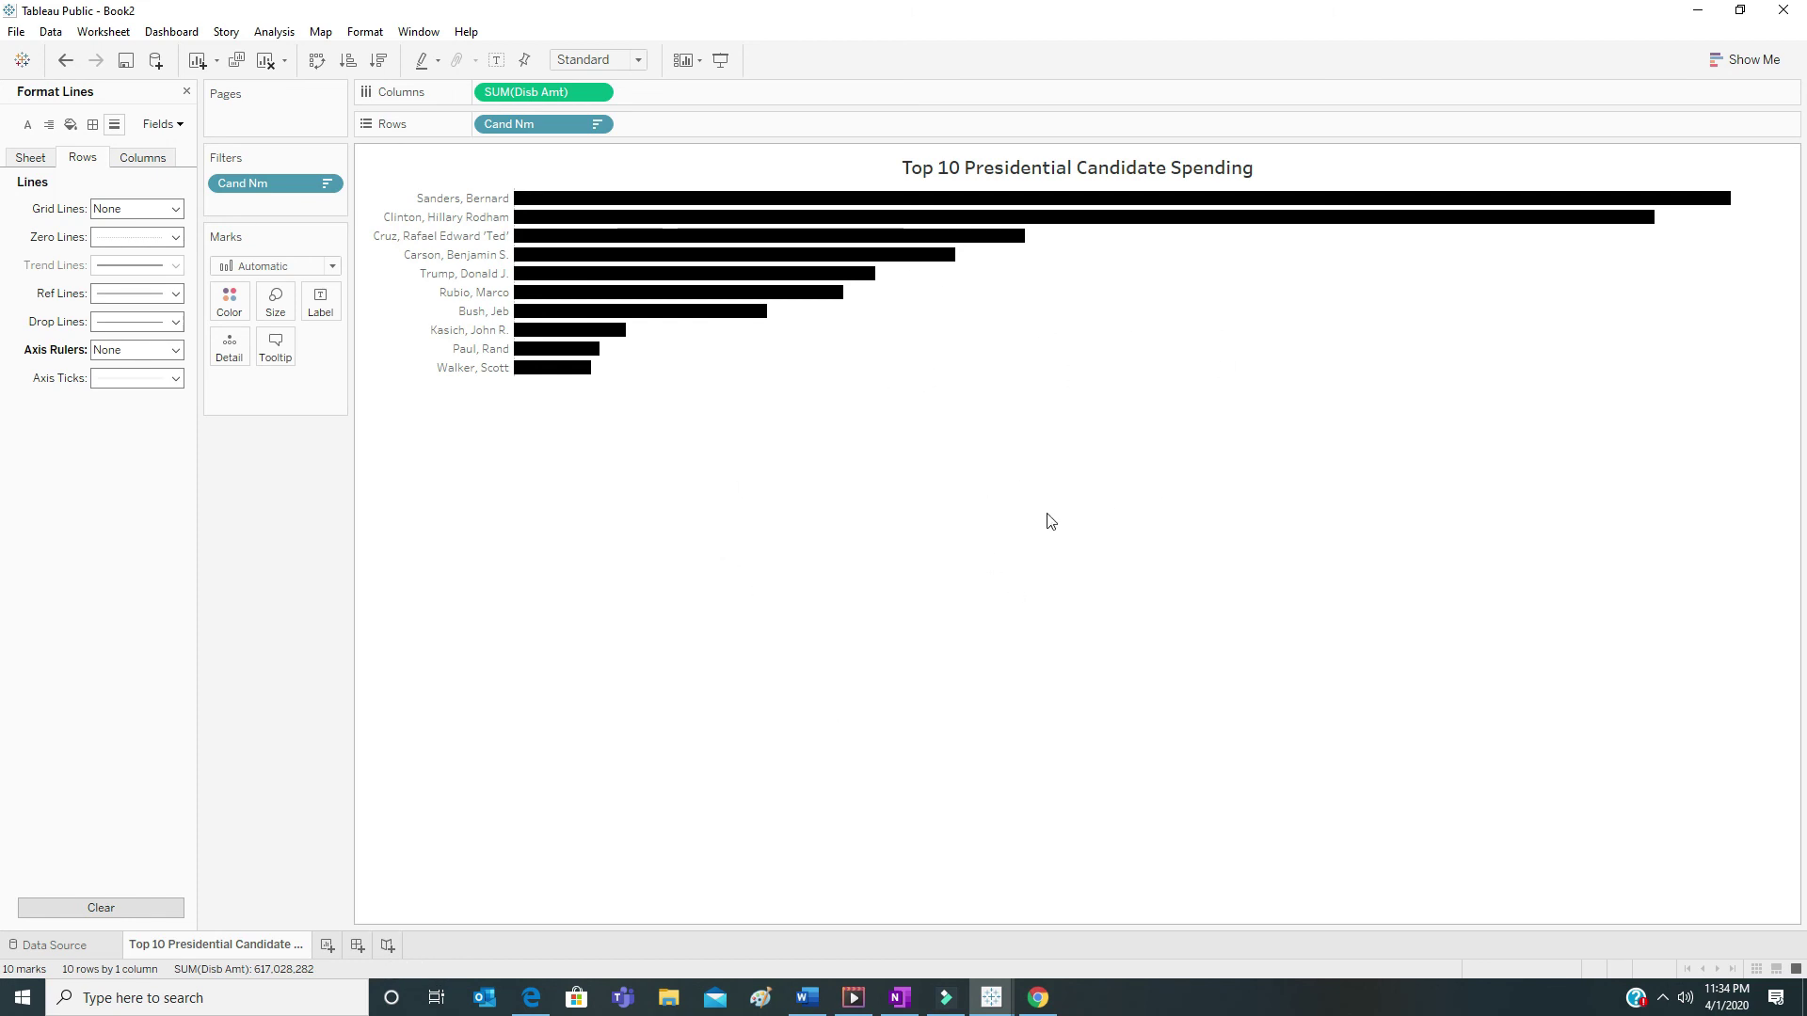
left_click(1753, 64)
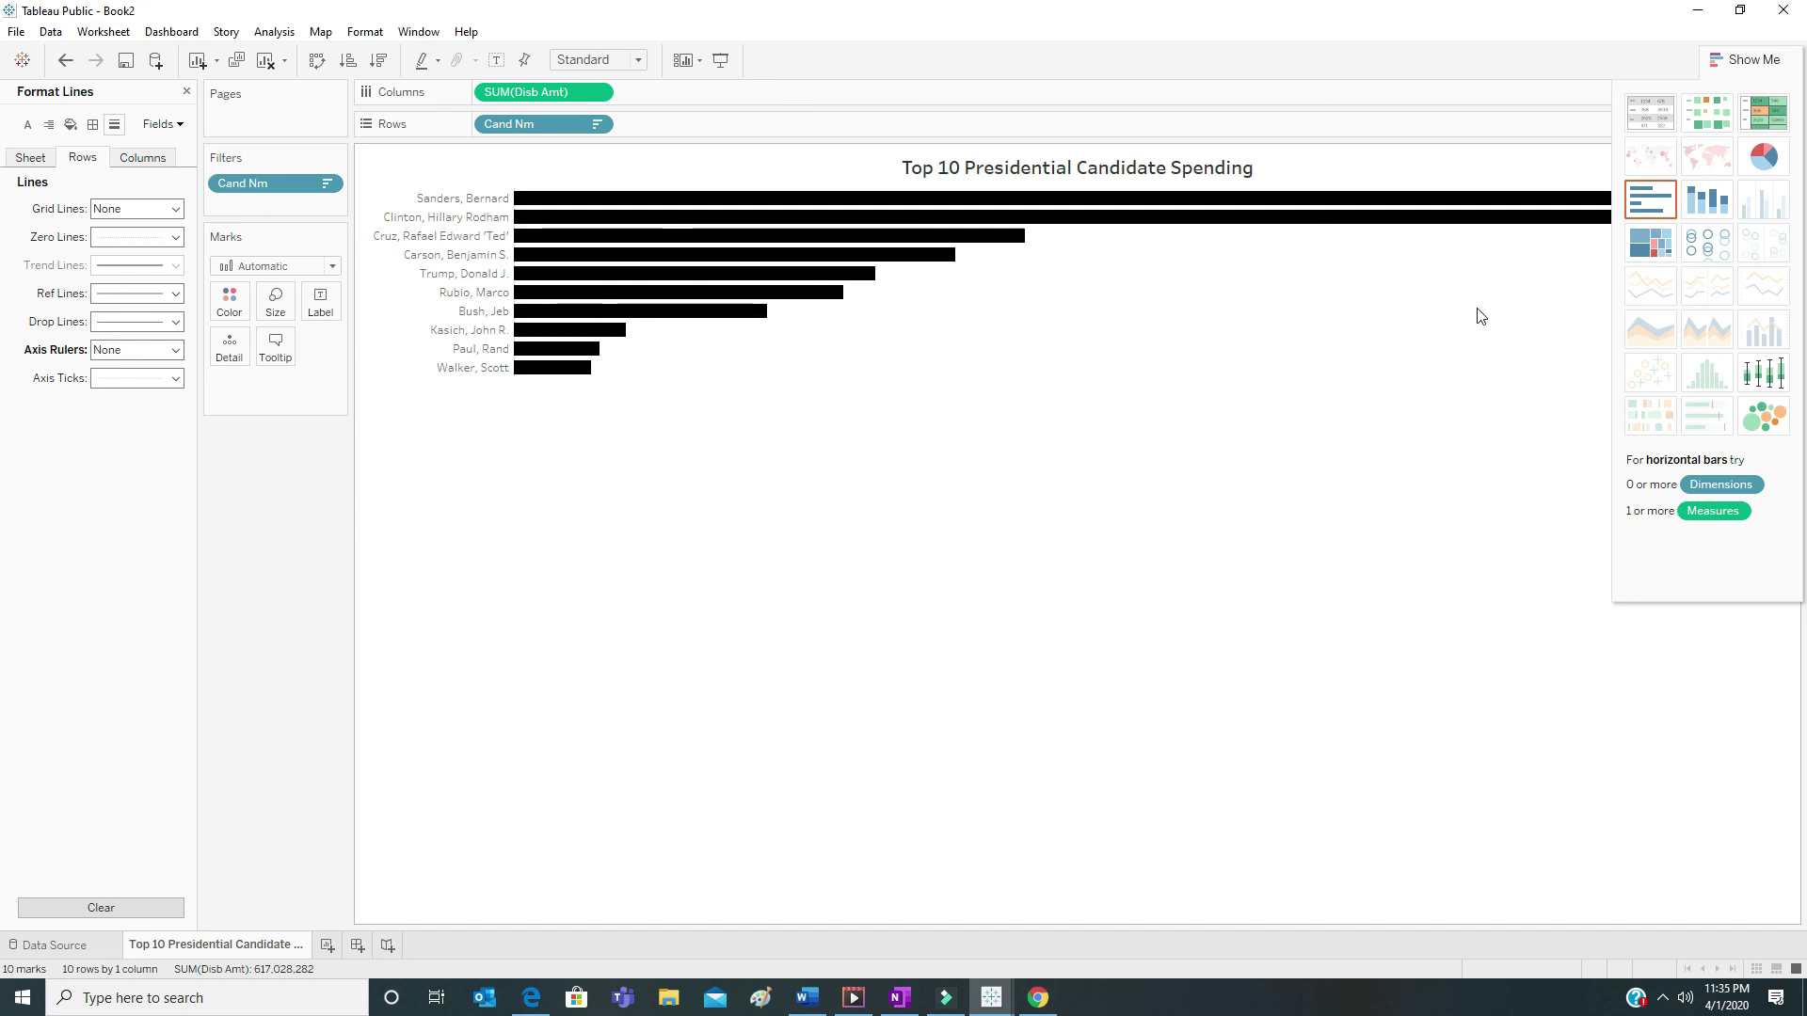
left_click(1748, 62)
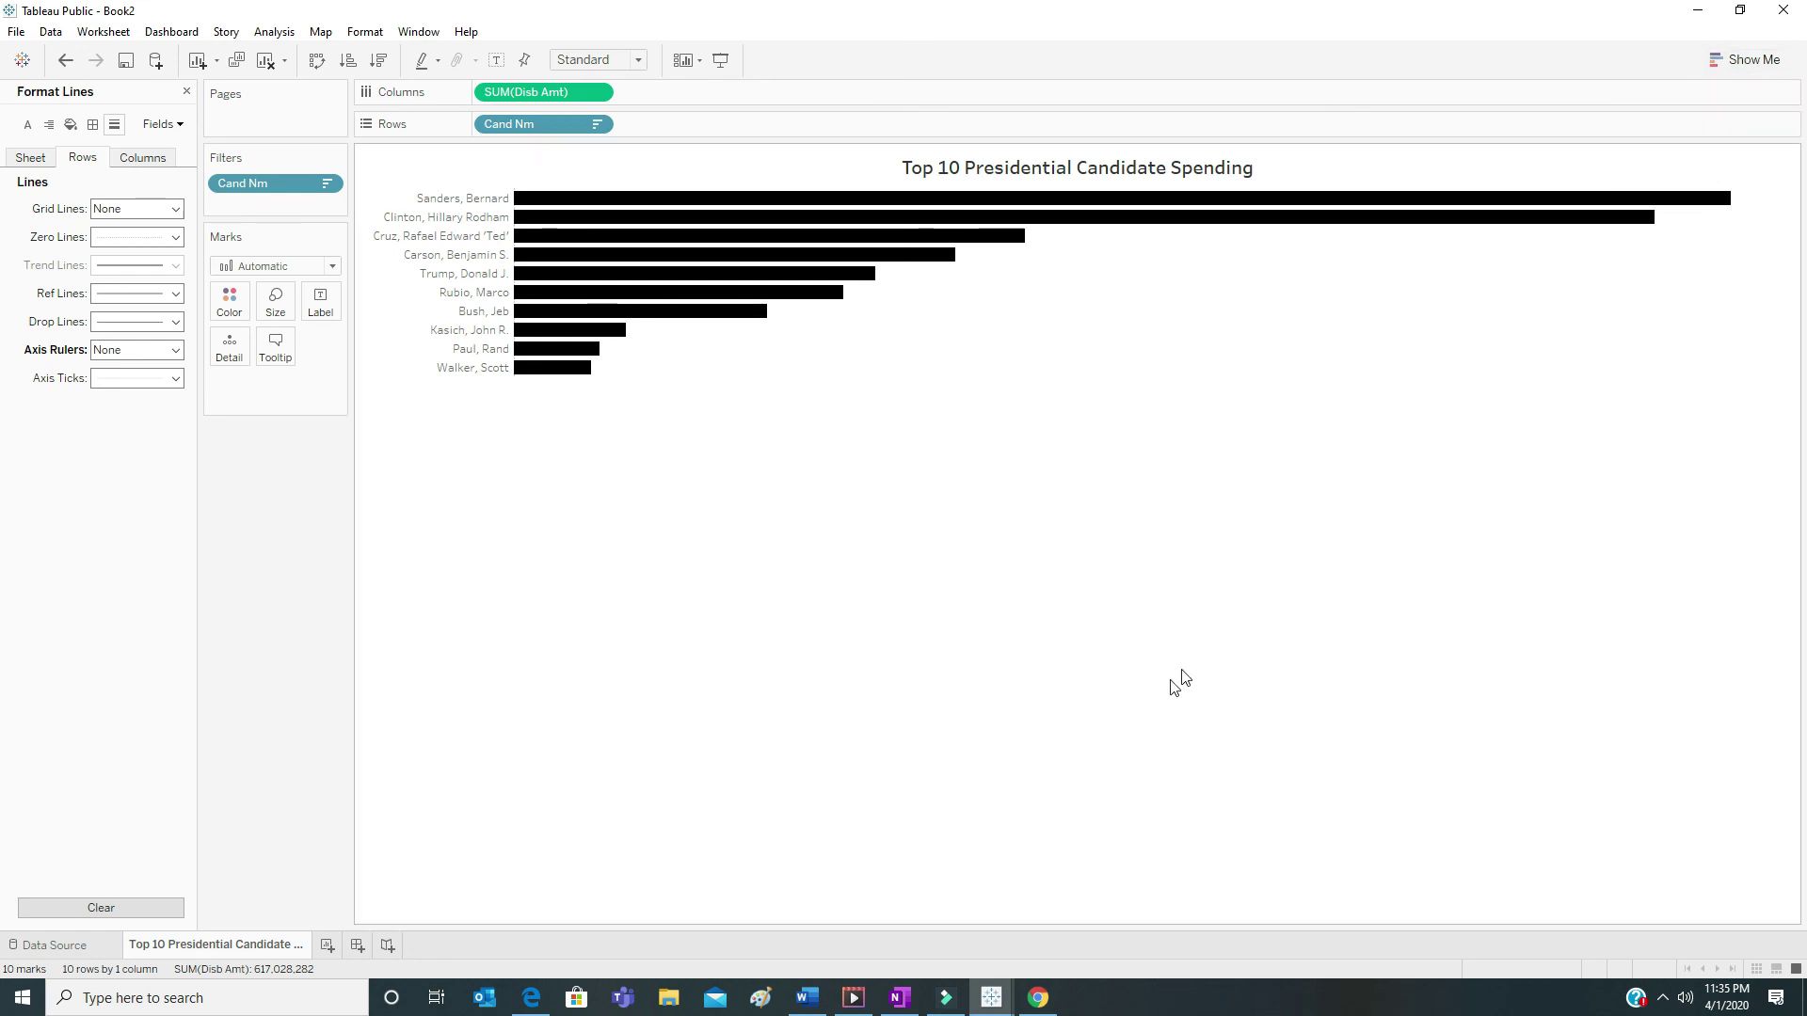